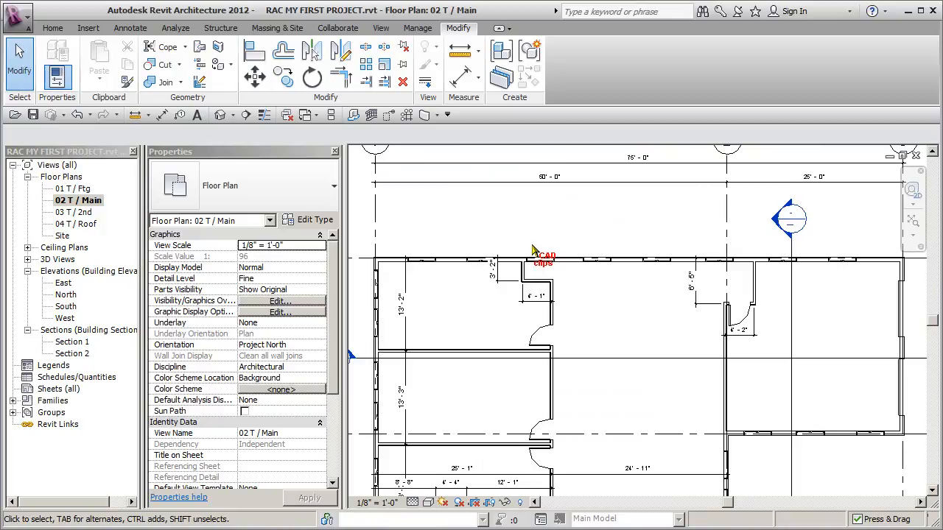
Nudge the closet walls of the upper-left room so the closet measures 4'-4" wide and 2'-11" deep
{"action": "scroll", "coordinate": [492, 267], "scroll_direction": "up", "scroll_amount": 2}
{"action": "left_click", "coordinate": [498, 272]}
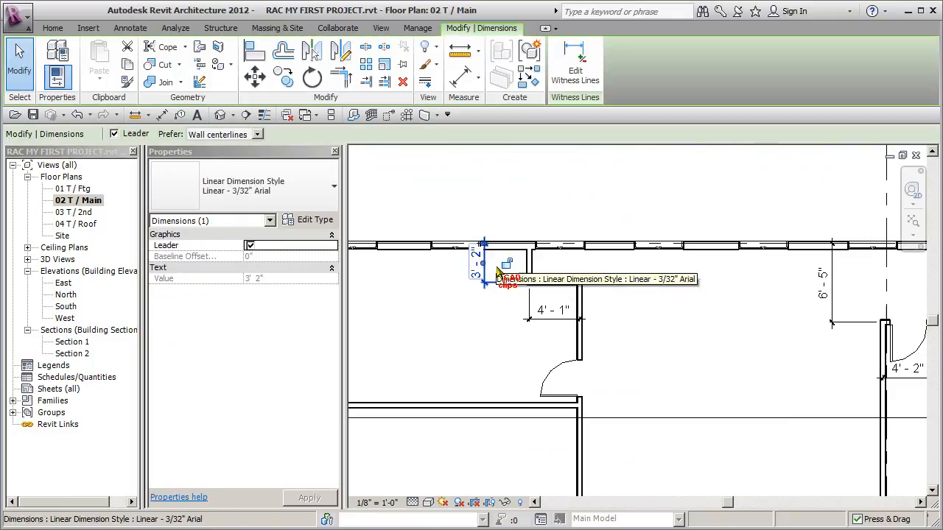
{"action": "left_click", "coordinate": [621, 273]}
{"action": "scroll", "coordinate": [525, 262], "scroll_direction": "up", "scroll_amount": 2}
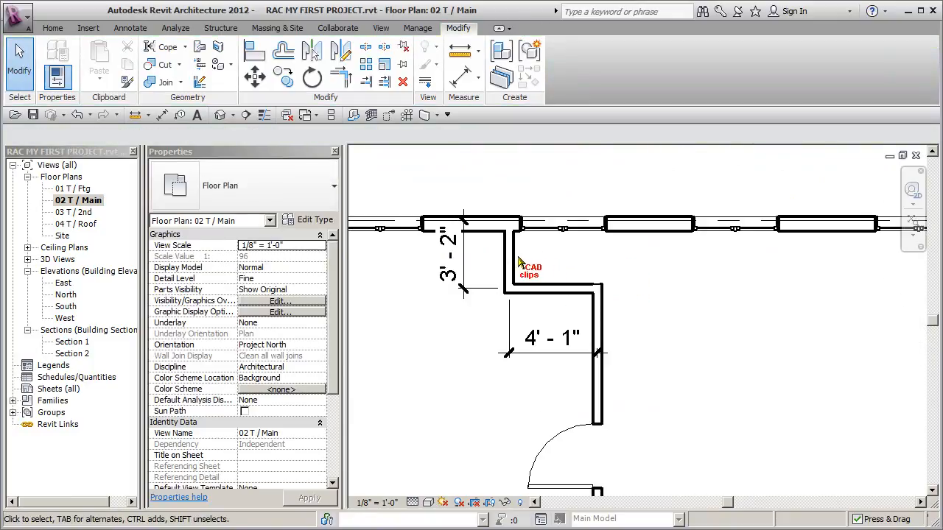
{"action": "left_click", "coordinate": [508, 256]}
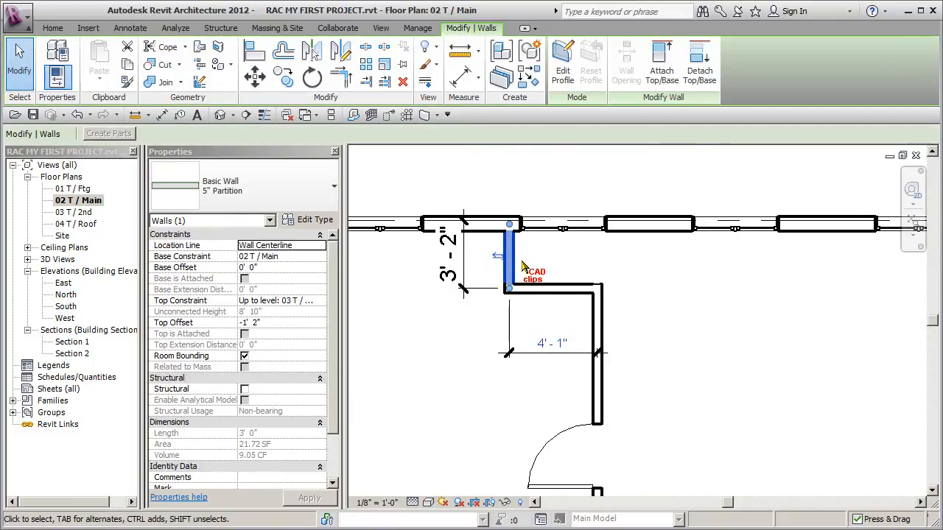
{"action": "left_click", "coordinate": [556, 289]}
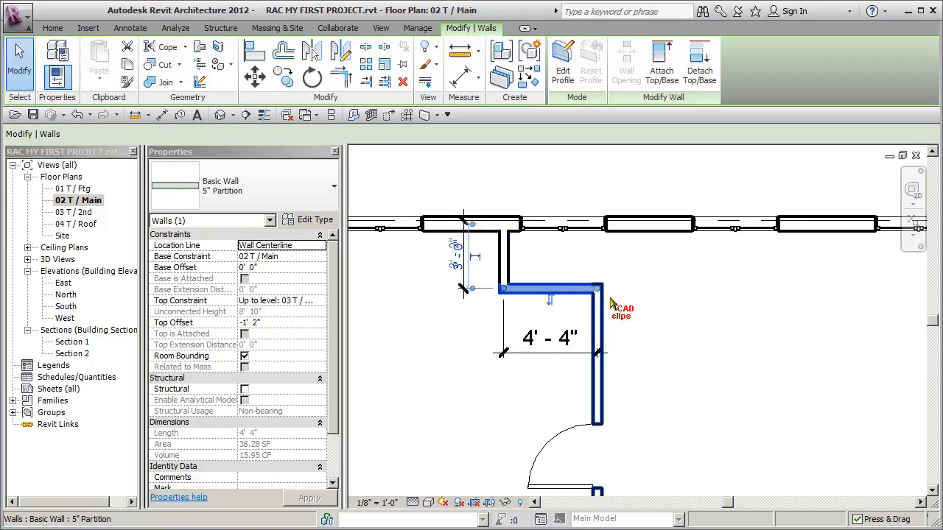
{"action": "left_click", "coordinate": [648, 309]}
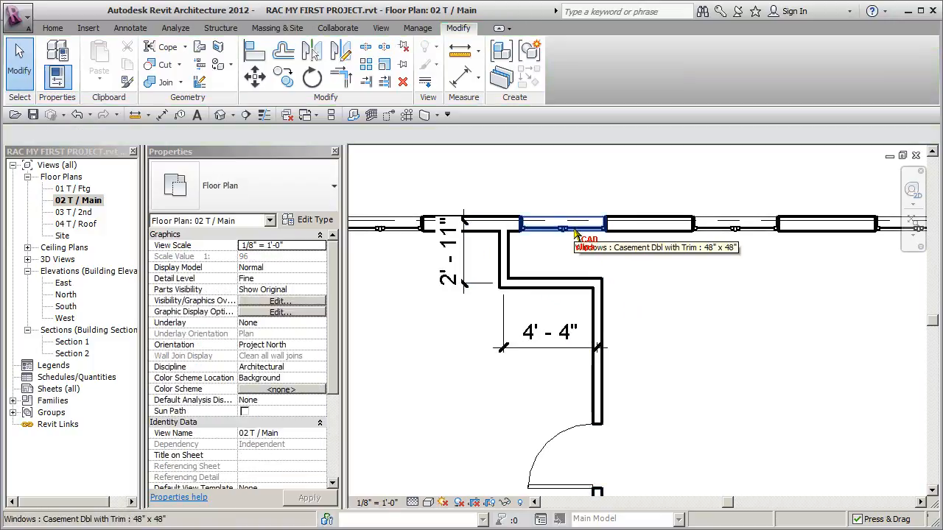
Narrow the Properties palette and start an aligned dimension string from grid 1 through the centres of the first four north-wall windows
{"action": "scroll", "coordinate": [575, 232], "scroll_direction": "down", "scroll_amount": 3}
{"action": "middle_click_drag", "start_coordinate": [641, 267], "coordinate": [598, 268]}
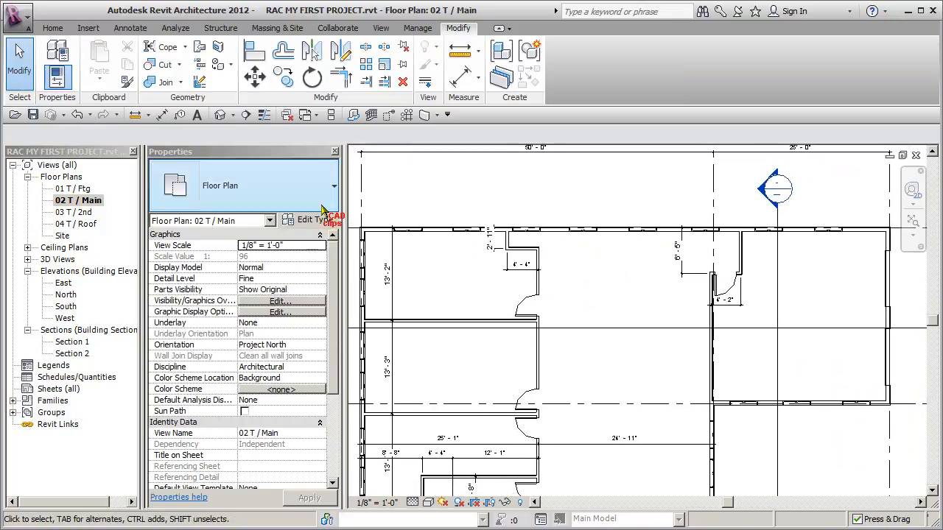
{"action": "left_click_drag", "start_coordinate": [348, 193], "coordinate": [310, 195]}
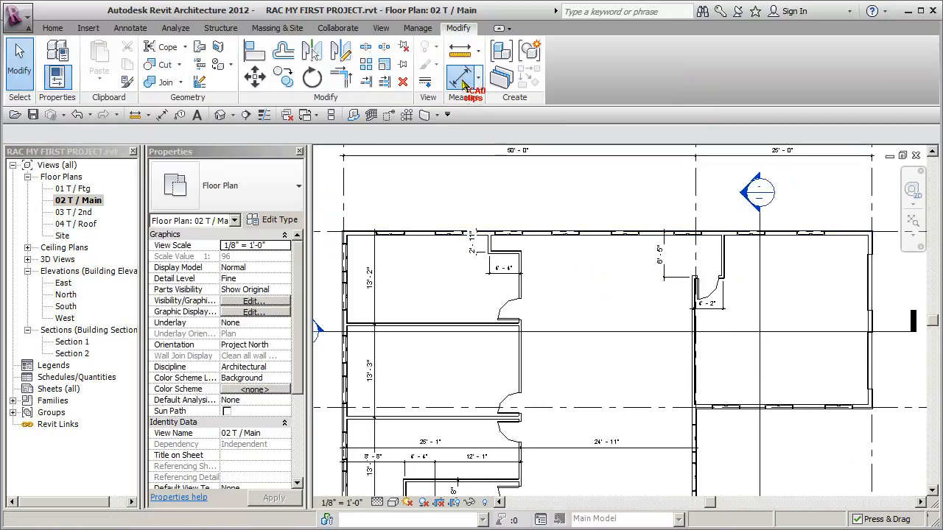
{"action": "left_click", "coordinate": [461, 81]}
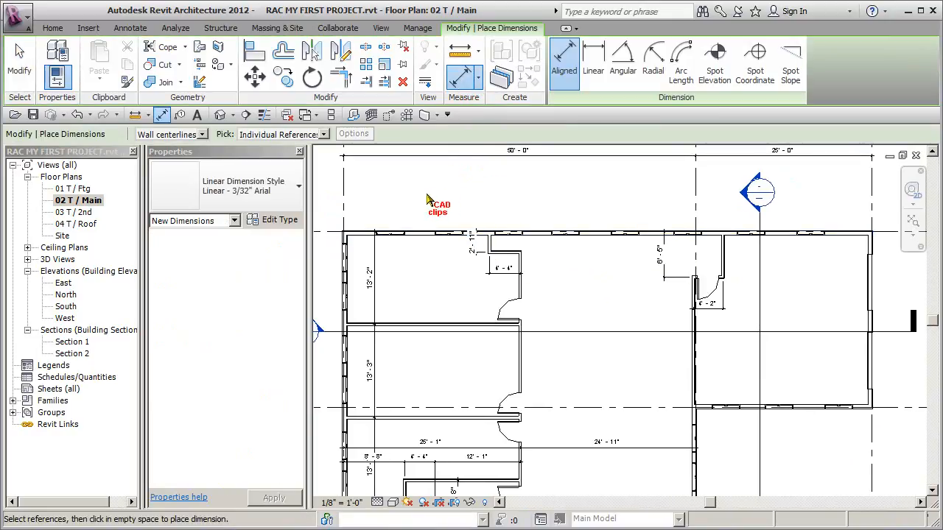
{"action": "left_click", "coordinate": [350, 204]}
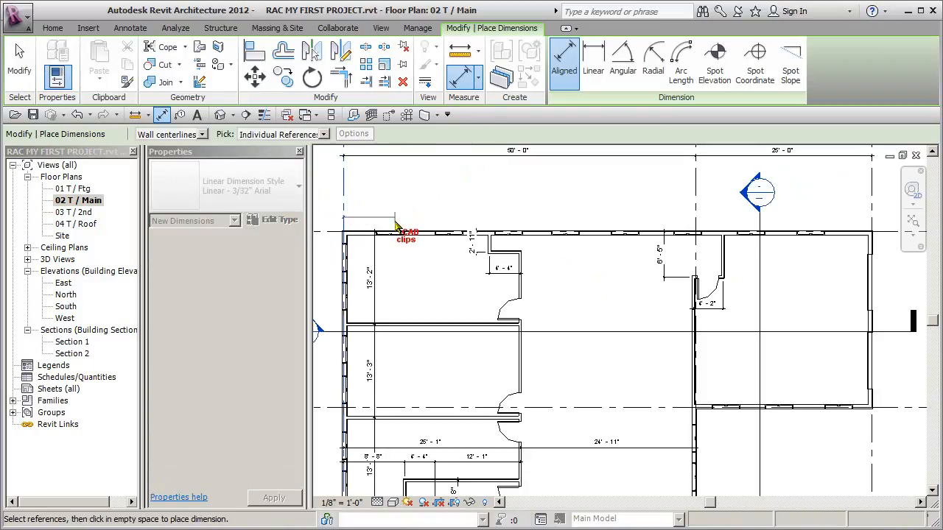
{"action": "scroll", "coordinate": [397, 239], "scroll_direction": "up", "scroll_amount": 2}
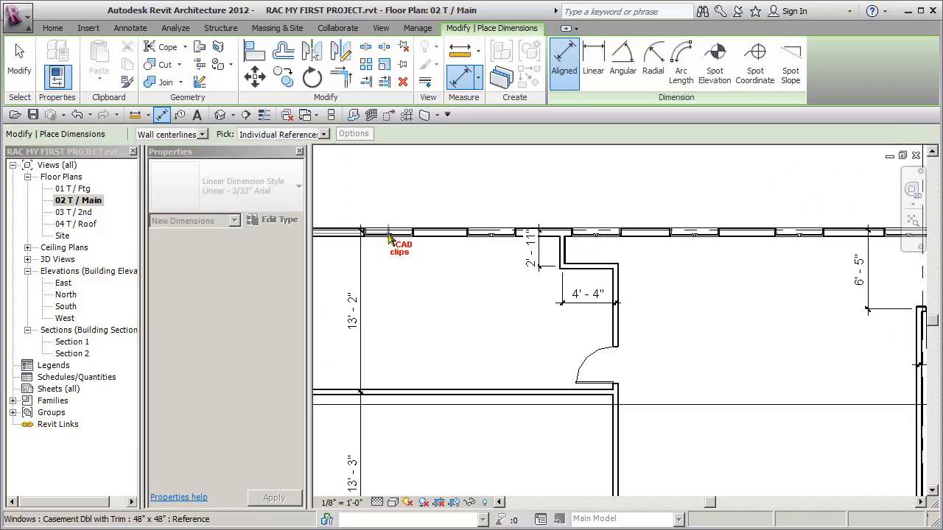
{"action": "left_click", "coordinate": [389, 237]}
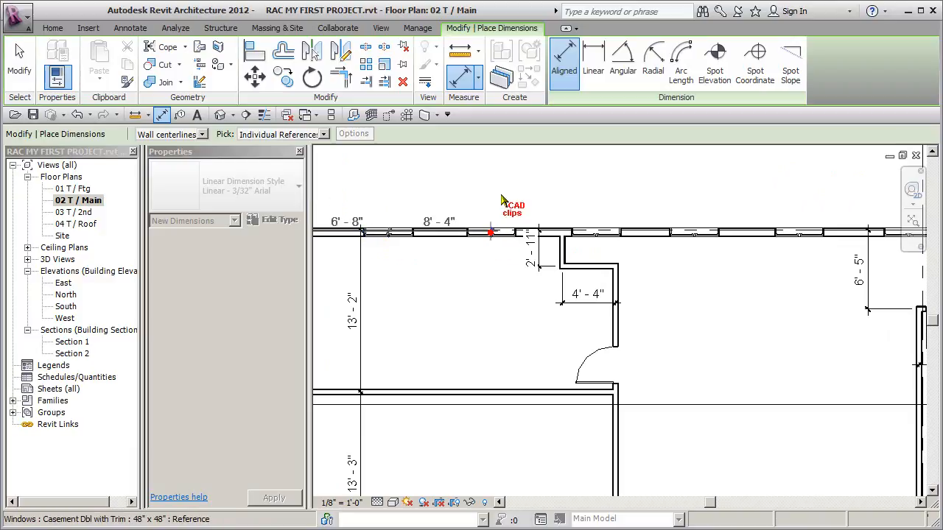
{"action": "left_click", "coordinate": [595, 234]}
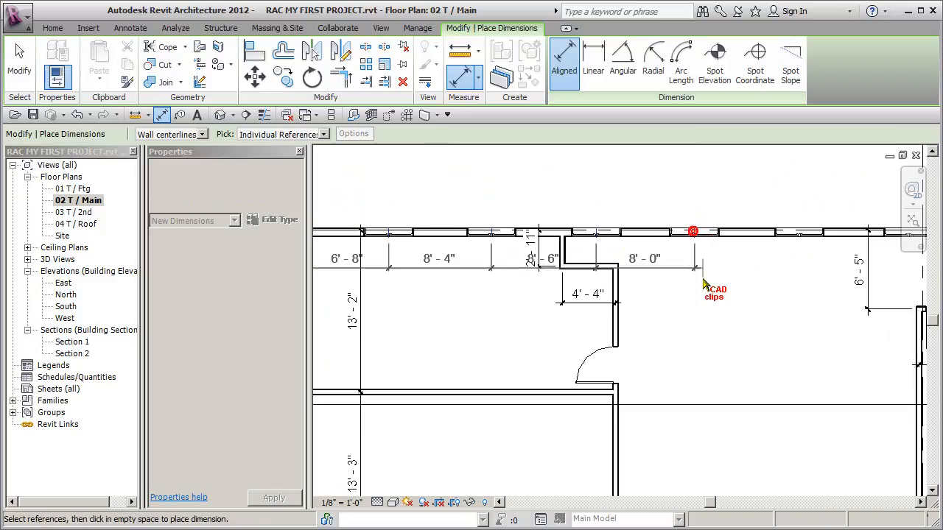
Continue the string through the remaining north-wall window centres to grid 3 and place it between the wall and the grid dimensions
{"action": "scroll", "coordinate": [710, 405], "scroll_direction": "down", "scroll_amount": 1}
{"action": "middle_click_drag", "start_coordinate": [709, 404], "coordinate": [620, 253]}
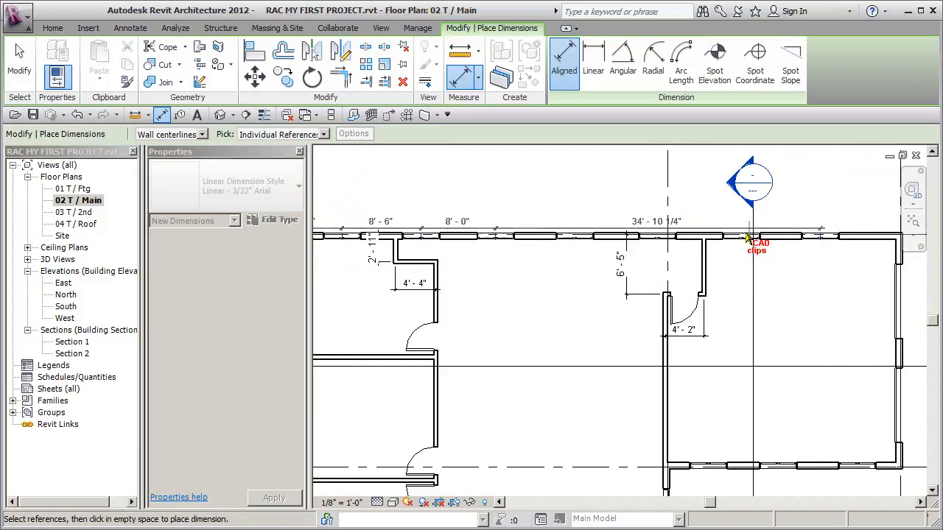
{"action": "left_click", "coordinate": [575, 234]}
{"action": "left_click", "coordinate": [659, 236]}
{"action": "middle_click_drag", "start_coordinate": [629, 260], "coordinate": [462, 259]}
{"action": "left_click", "coordinate": [734, 216]}
{"action": "scroll", "coordinate": [784, 190], "scroll_direction": "down", "scroll_amount": 4}
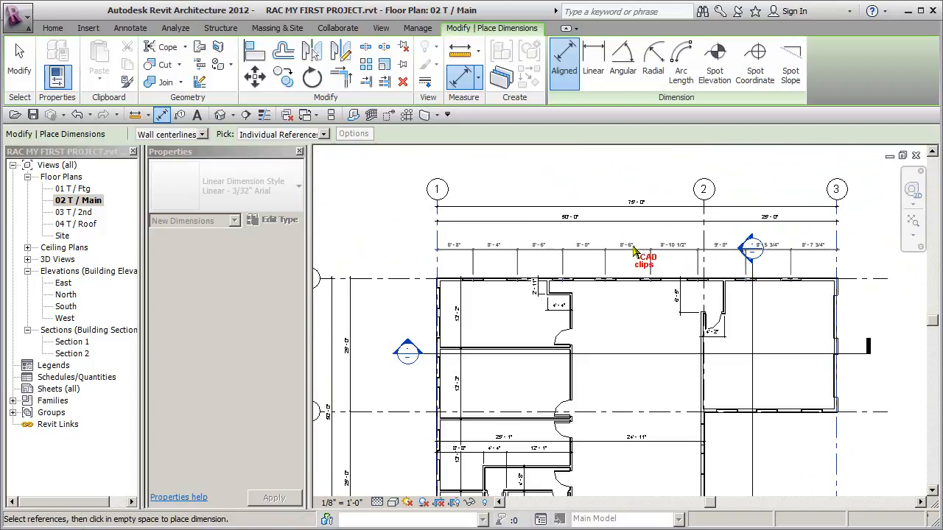
{"action": "scroll", "coordinate": [629, 254], "scroll_direction": "up", "scroll_amount": 2}
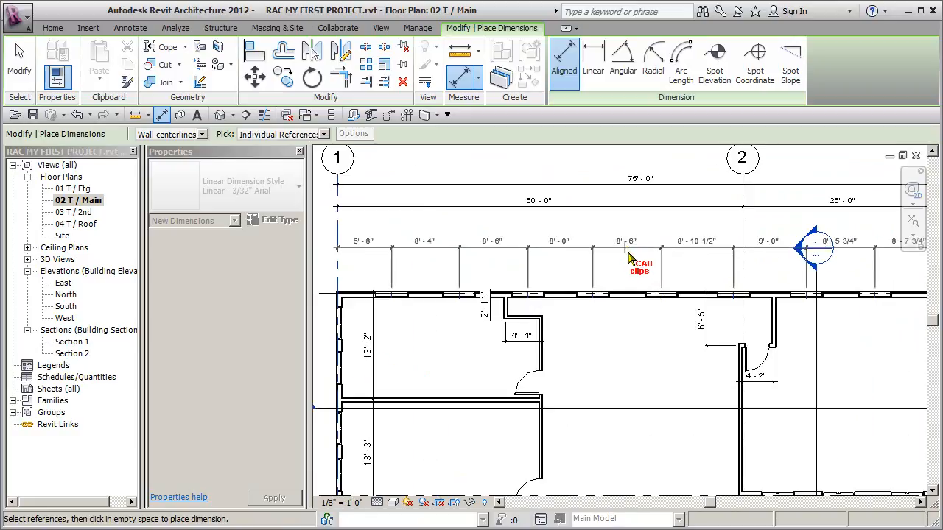
{"action": "left_click", "coordinate": [630, 258]}
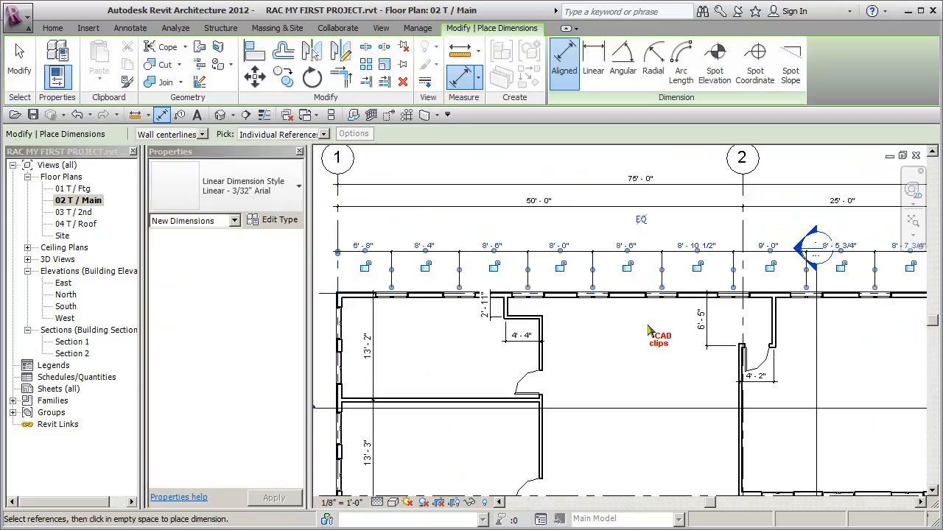
{"action": "key", "text": "Escape"}
{"action": "key", "text": "Escape"}
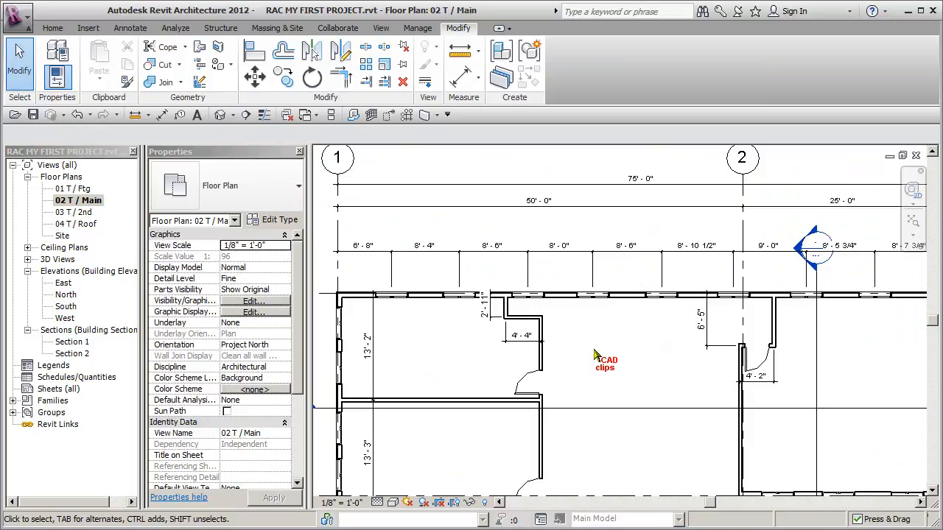
Apply dimension equality to the north-wall window string so the windows are spaced evenly
{"action": "left_click", "coordinate": [613, 254]}
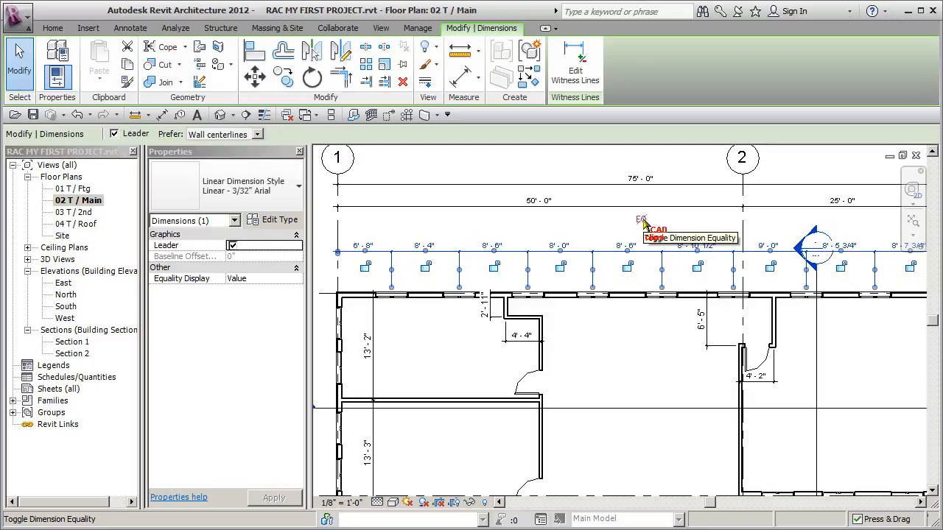
{"action": "left_click", "coordinate": [641, 220]}
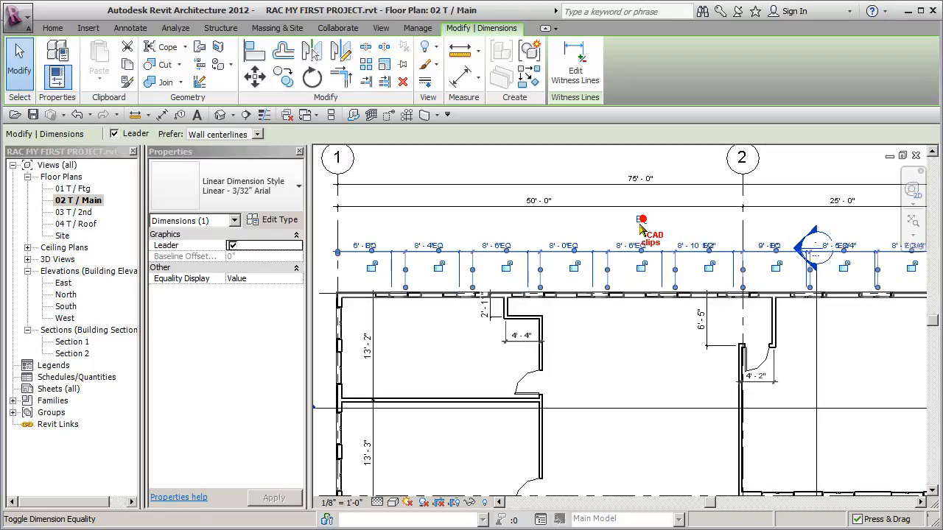
{"action": "left_click", "coordinate": [617, 333]}
Set the north window string's Equality Display to Value
{"action": "middle_click_drag", "start_coordinate": [613, 331], "coordinate": [648, 332]}
{"action": "left_click", "coordinate": [591, 254]}
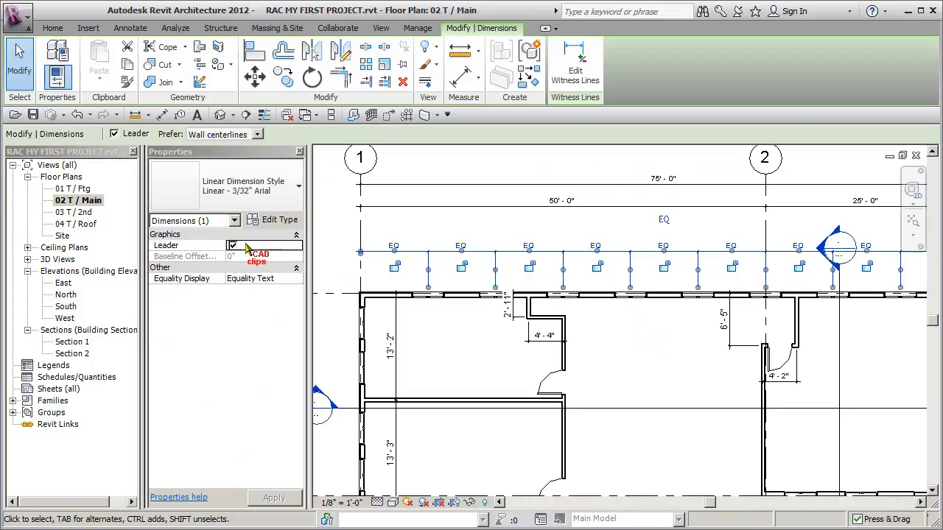
{"action": "left_click", "coordinate": [278, 278]}
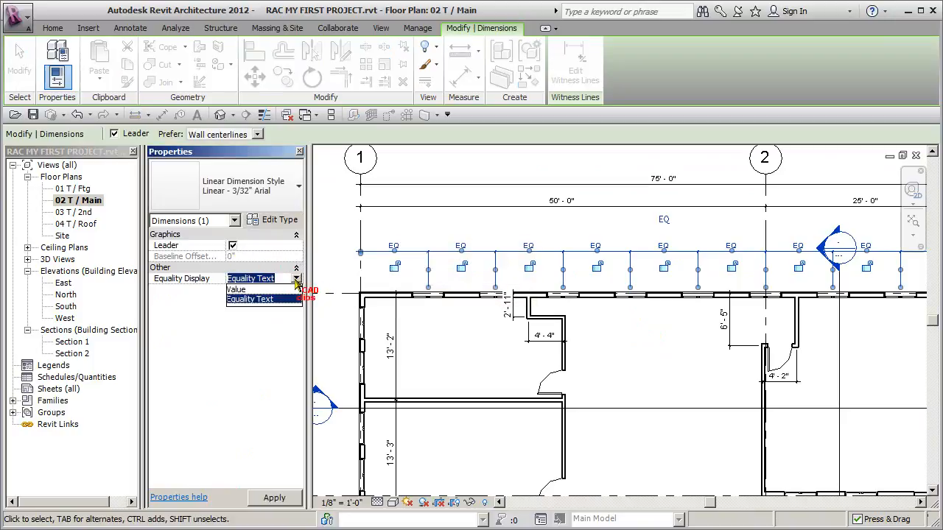
{"action": "left_click", "coordinate": [245, 290]}
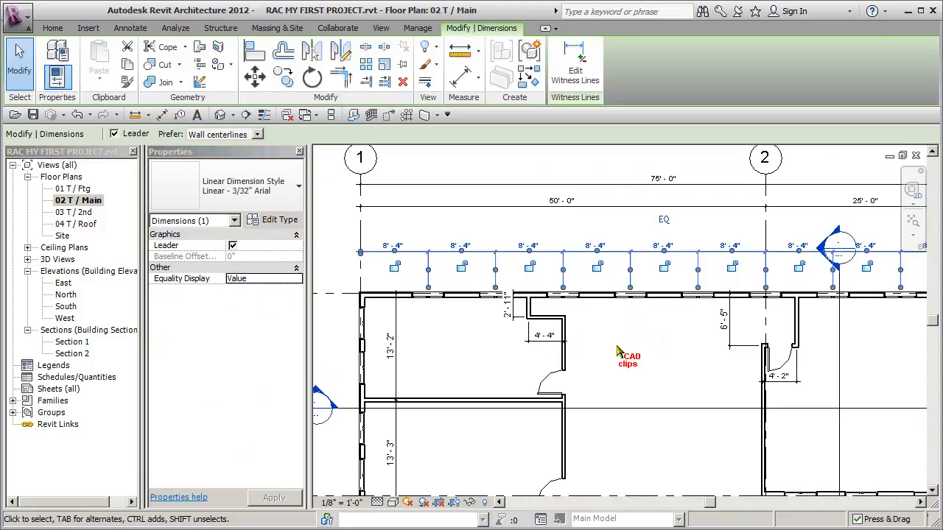
{"action": "left_click", "coordinate": [617, 347]}
{"action": "scroll", "coordinate": [602, 318], "scroll_direction": "up", "scroll_amount": 2}
{"action": "scroll", "coordinate": [598, 286], "scroll_direction": "down", "scroll_amount": 2}
{"action": "left_click", "coordinate": [597, 284]}
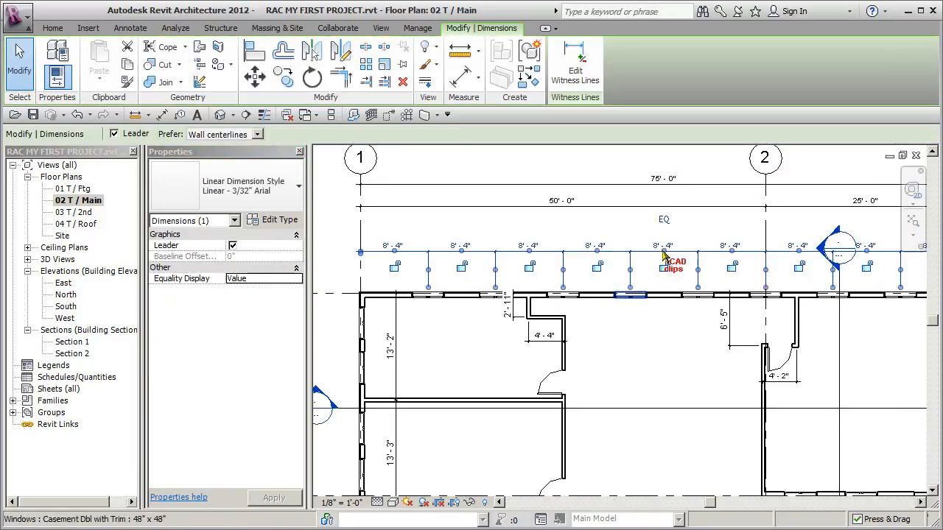
{"action": "left_click", "coordinate": [646, 325]}
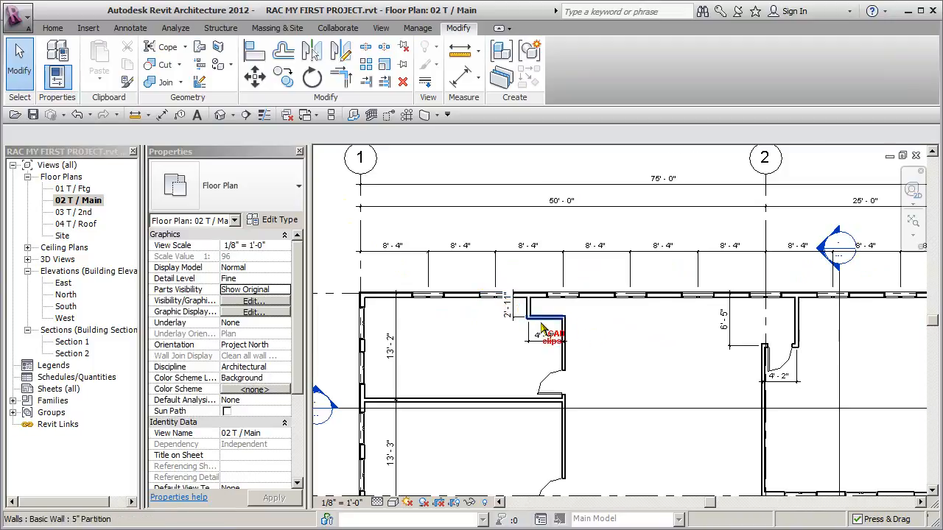
Move the 2'-11" closet depth dimension closer to the closet's short vertical wall
{"action": "scroll", "coordinate": [534, 329], "scroll_direction": "up", "scroll_amount": 4}
{"action": "left_click_drag", "start_coordinate": [484, 274], "coordinate": [497, 274]}
{"action": "left_click", "coordinate": [639, 307]}
{"action": "scroll", "coordinate": [640, 309], "scroll_direction": "down", "scroll_amount": 3}
{"action": "scroll", "coordinate": [640, 309], "scroll_direction": "down", "scroll_amount": 3}
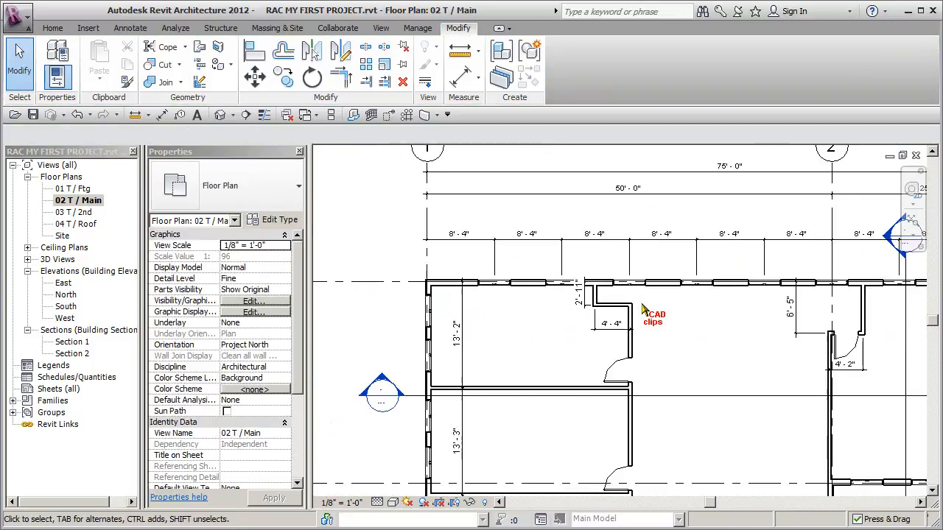
Place an aligned dimension string along the west wall from grid A through every window centre to grid C, inside the existing grid dimensions
{"action": "middle_click_drag", "start_coordinate": [613, 284], "coordinate": [656, 255]}
{"action": "left_click", "coordinate": [461, 77]}
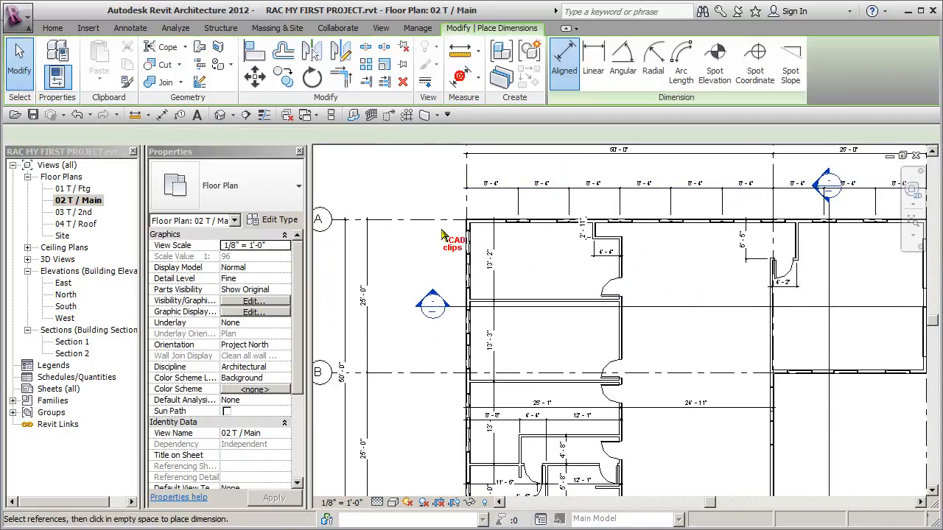
{"action": "left_click", "coordinate": [439, 221]}
{"action": "scroll", "coordinate": [439, 245], "scroll_direction": "up", "scroll_amount": 2}
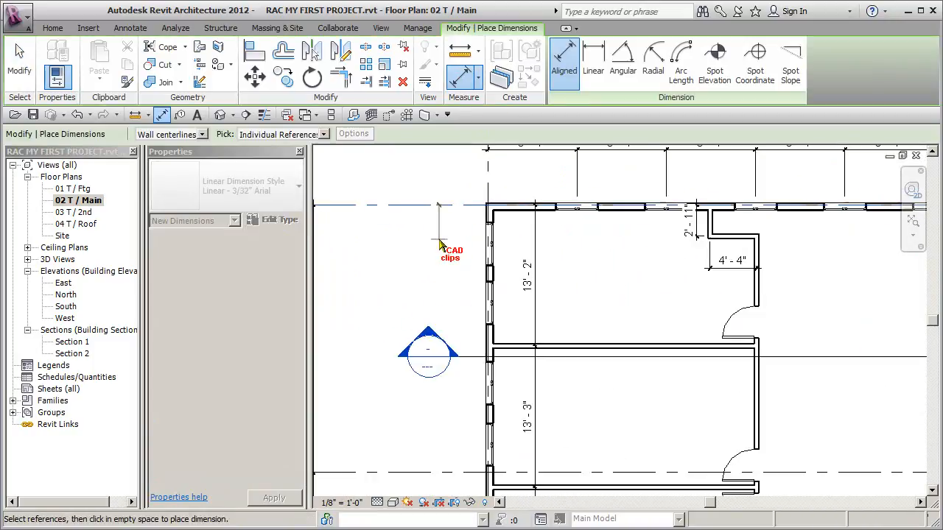
{"action": "left_click", "coordinate": [489, 249]}
{"action": "left_click", "coordinate": [486, 303]}
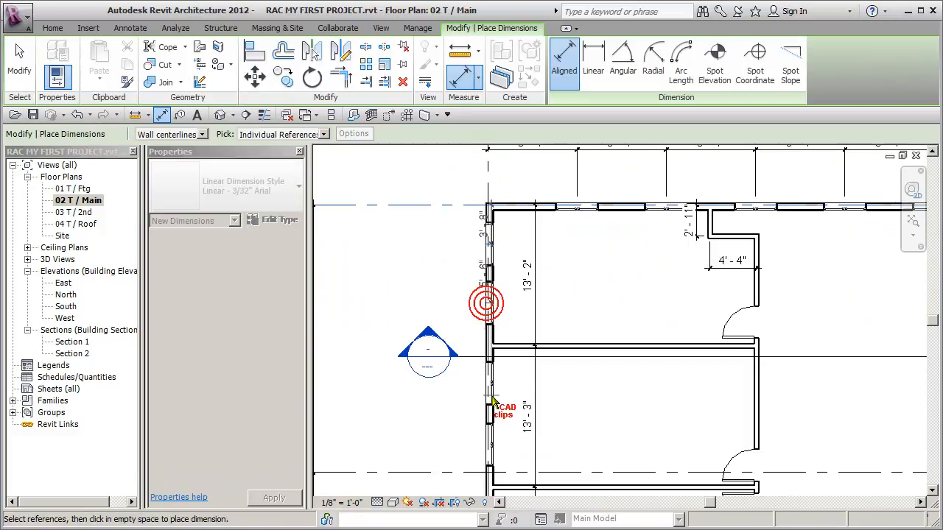
{"action": "middle_click_drag", "start_coordinate": [485, 450], "coordinate": [493, 286]}
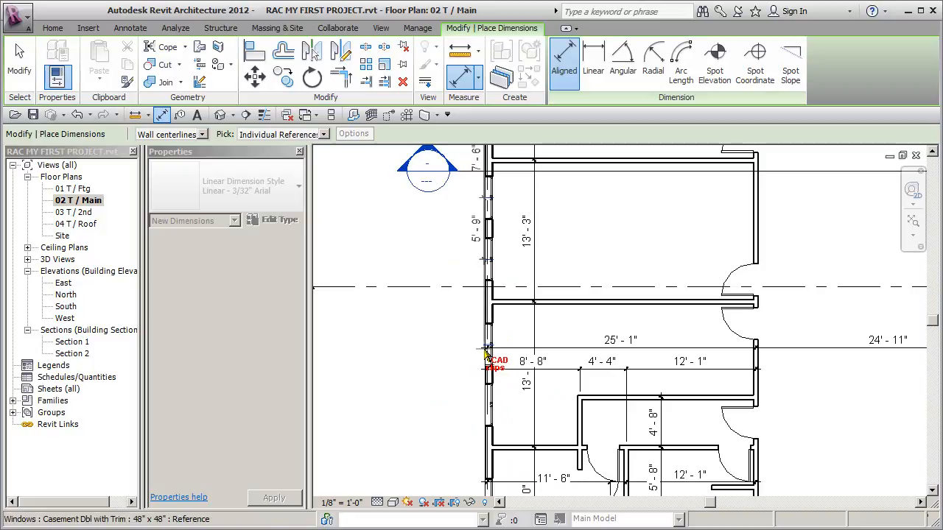
{"action": "middle_click_drag", "start_coordinate": [442, 420], "coordinate": [432, 235]}
{"action": "left_click", "coordinate": [489, 332]}
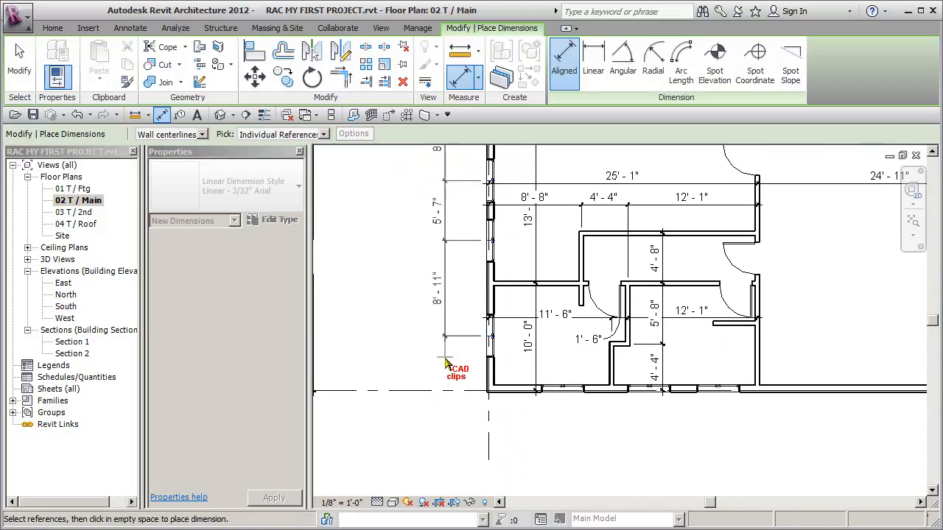
{"action": "scroll", "coordinate": [442, 396], "scroll_direction": "down", "scroll_amount": 4}
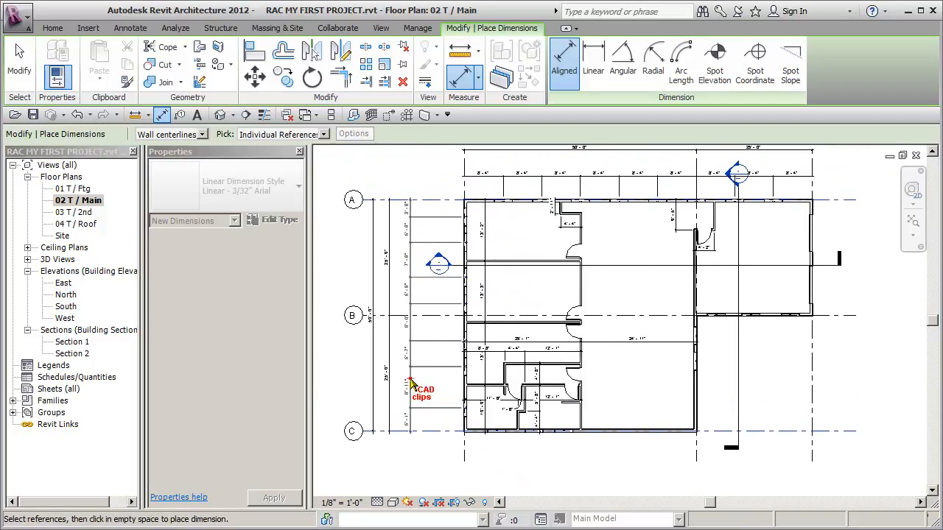
{"action": "left_click", "coordinate": [411, 380]}
Apply dimension equality to the west-wall window string, dismiss the warning and end dimensioning
{"action": "scroll", "coordinate": [410, 331], "scroll_direction": "up", "scroll_amount": 2}
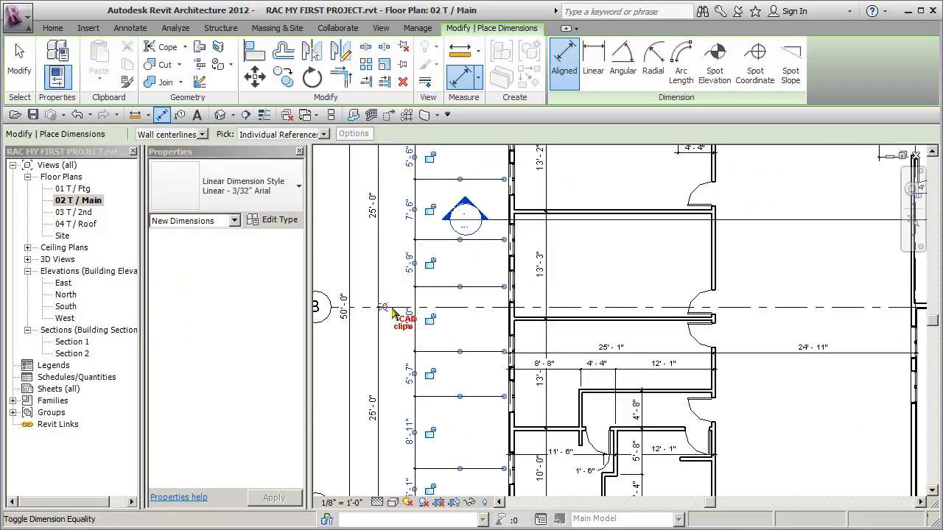
{"action": "left_click", "coordinate": [382, 308]}
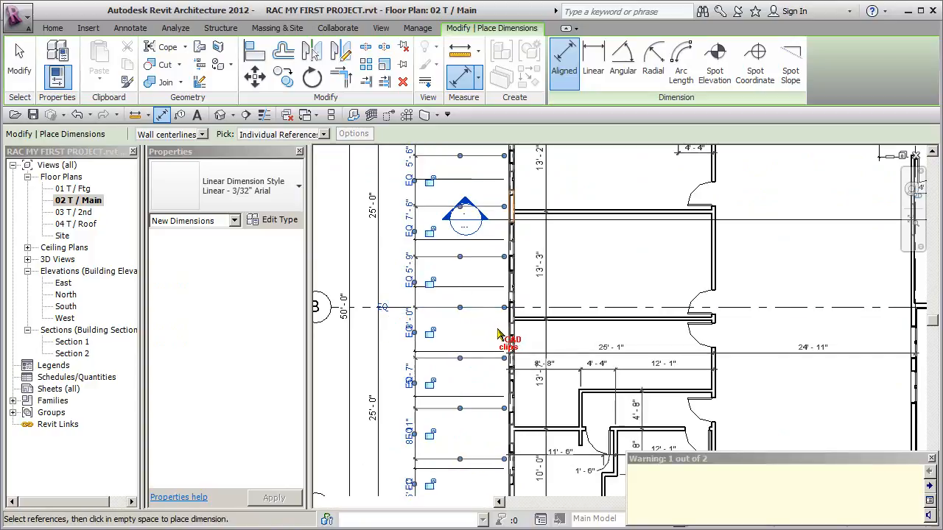
{"action": "left_click", "coordinate": [619, 391]}
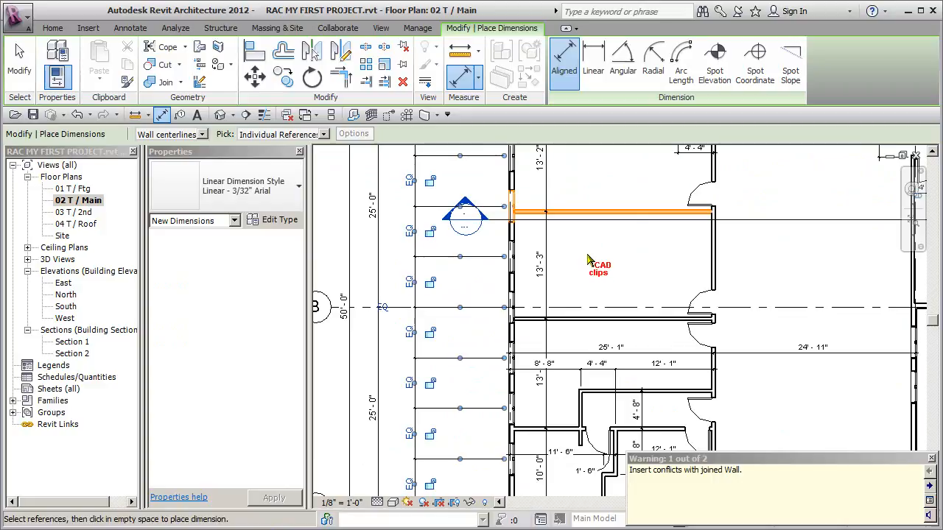
{"action": "key", "text": "Escape"}
{"action": "key", "text": "Escape"}
{"action": "scroll", "coordinate": [536, 225], "scroll_direction": "up", "scroll_amount": 3}
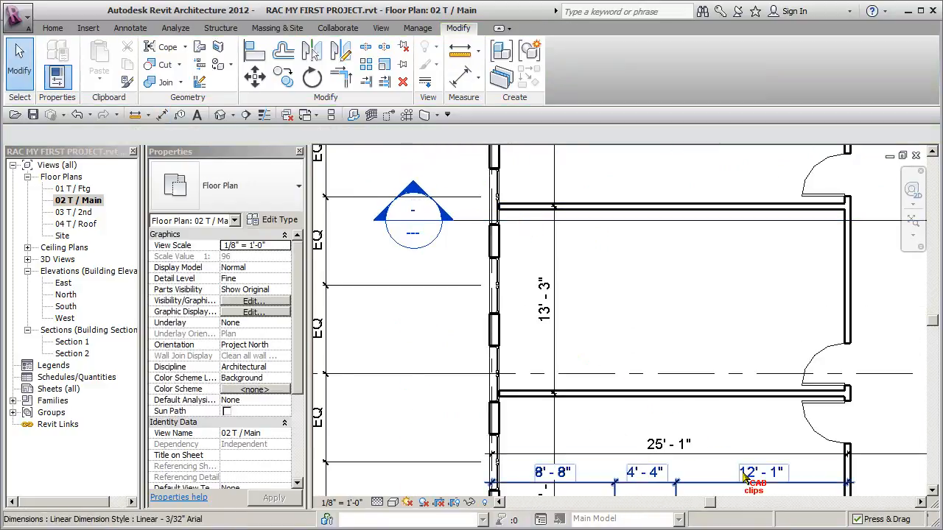
Remove the equality constraint from the west-wall window dimension string so each window can be positioned individually
{"action": "scroll", "coordinate": [581, 318], "scroll_direction": "down", "scroll_amount": 2}
{"action": "middle_click_drag", "start_coordinate": [587, 378], "coordinate": [573, 293]}
{"action": "middle_click_drag", "start_coordinate": [572, 329], "coordinate": [563, 282]}
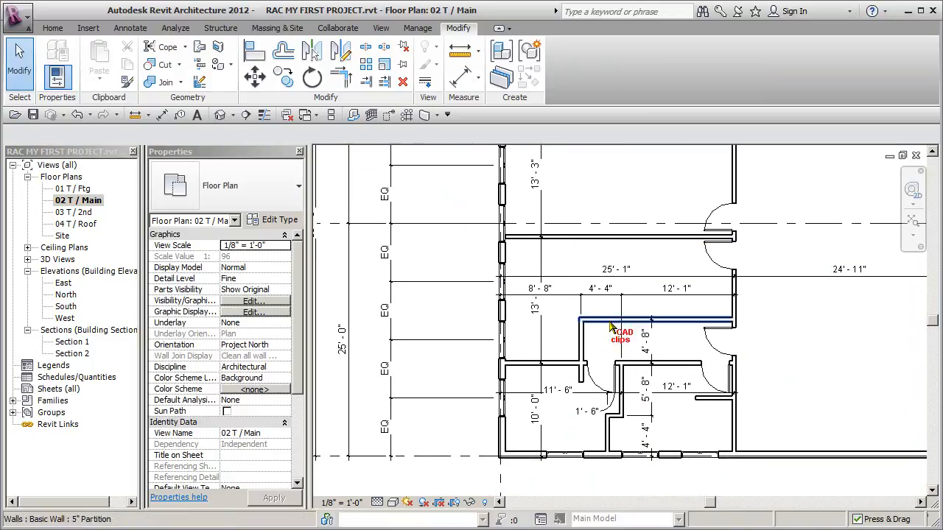
{"action": "scroll", "coordinate": [592, 306], "scroll_direction": "up", "scroll_amount": 3}
{"action": "scroll", "coordinate": [517, 355], "scroll_direction": "up", "scroll_amount": 1}
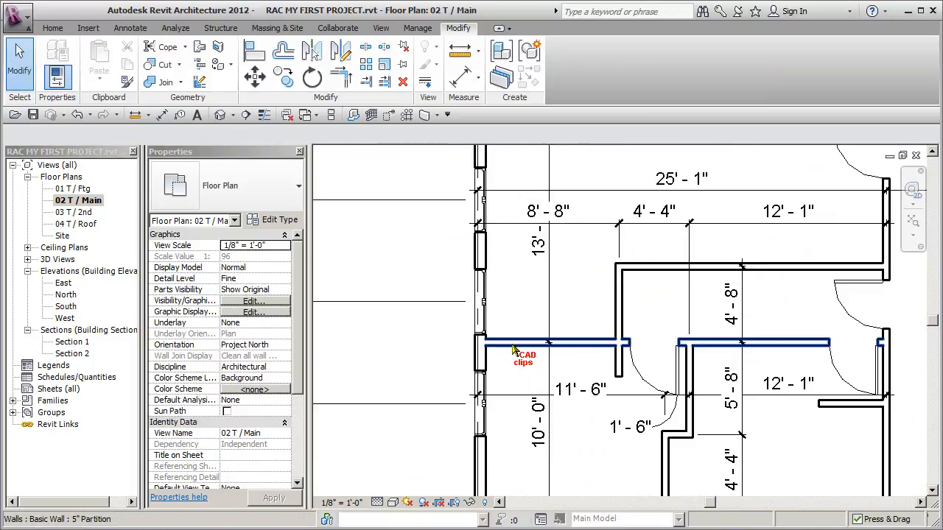
{"action": "scroll", "coordinate": [526, 335], "scroll_direction": "down", "scroll_amount": 2}
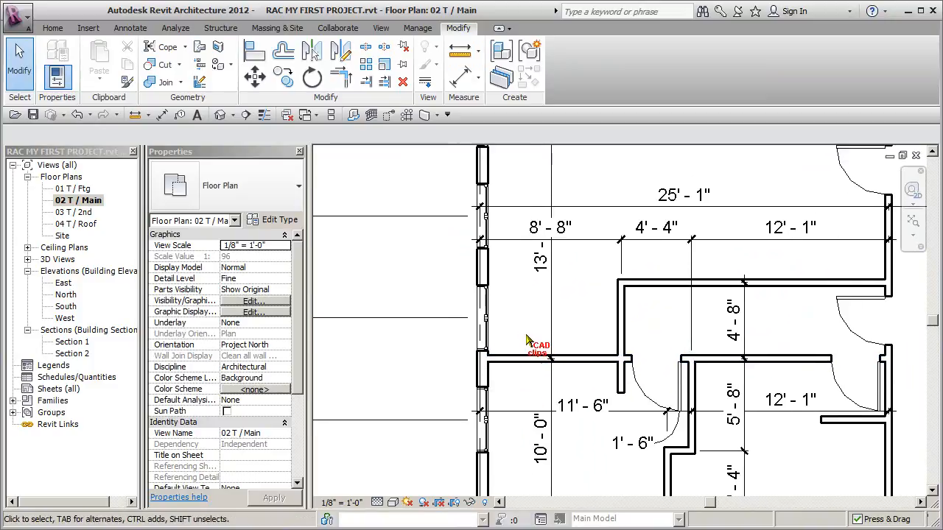
{"action": "left_click", "coordinate": [451, 268]}
{"action": "middle_click_drag", "start_coordinate": [384, 213], "coordinate": [460, 261]}
{"action": "left_click", "coordinate": [385, 243]}
{"action": "left_click", "coordinate": [669, 227]}
Nudge the southernmost west-wall window south to about 5'-1" from the south grid line
{"action": "scroll", "coordinate": [638, 360], "scroll_direction": "up", "scroll_amount": 2}
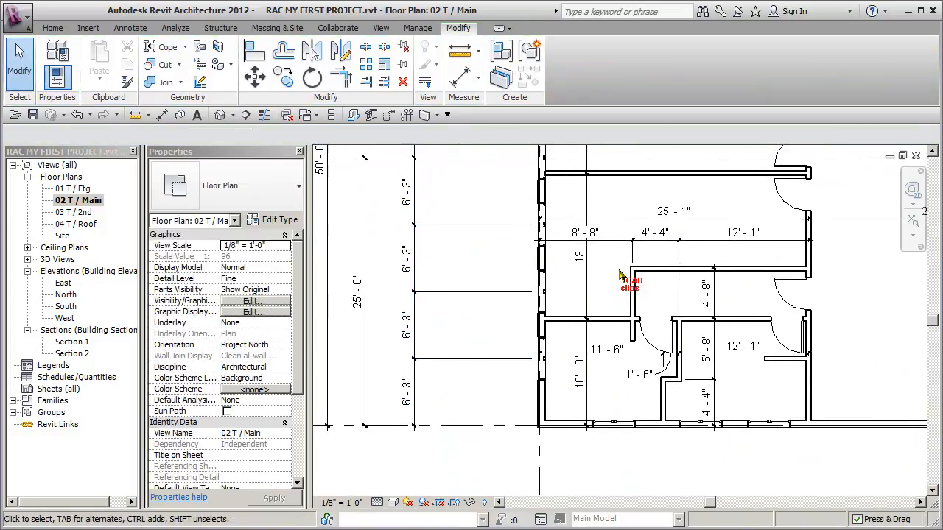
{"action": "scroll", "coordinate": [542, 370], "scroll_direction": "up", "scroll_amount": 1}
{"action": "left_click", "coordinate": [525, 376]}
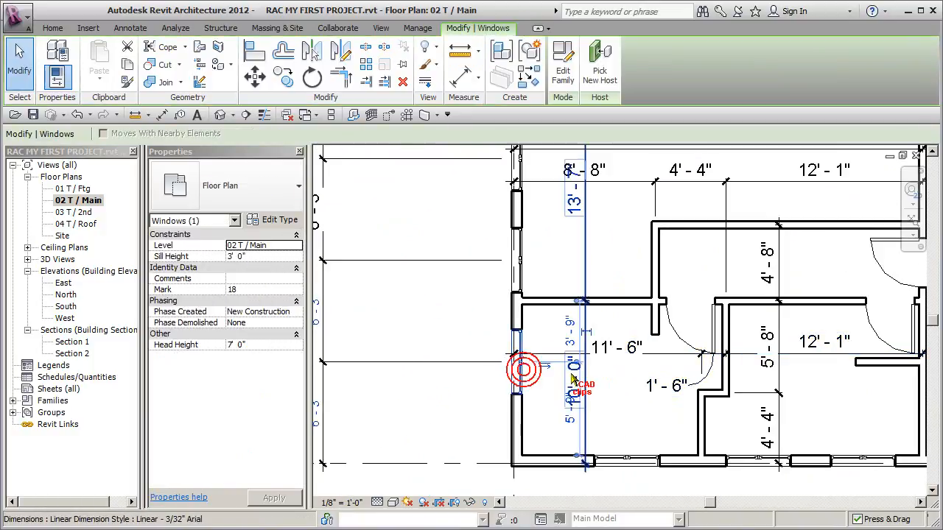
{"action": "left_click_drag", "start_coordinate": [571, 373], "coordinate": [556, 411]}
{"action": "key", "text": "Down"}
{"action": "key", "text": "Down"}
{"action": "left_click", "coordinate": [548, 418]}
{"action": "middle_click_drag", "start_coordinate": [560, 421], "coordinate": [602, 421]}
Add a witness line to the west-wall window string at the southernmost interior partition that meets the west wall
{"action": "left_click", "coordinate": [468, 383]}
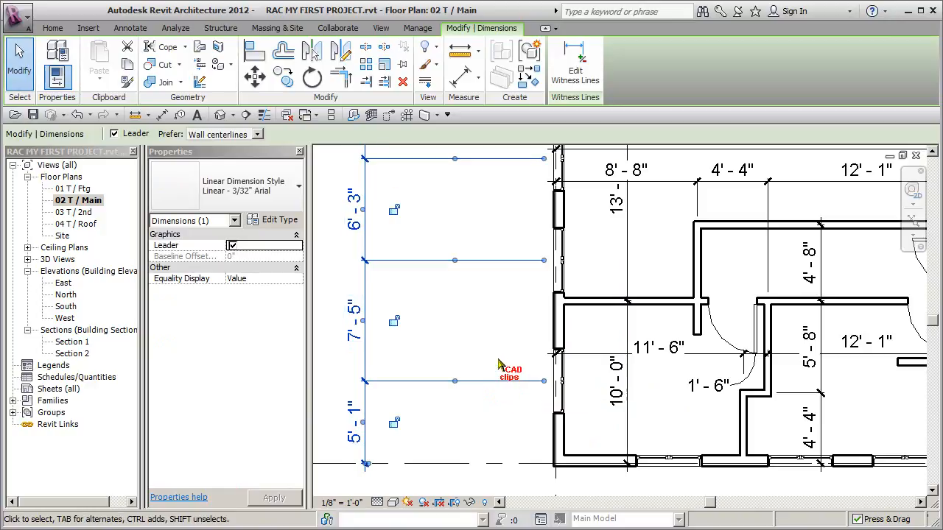
{"action": "left_click", "coordinate": [582, 72]}
{"action": "left_click", "coordinate": [580, 302]}
{"action": "left_click", "coordinate": [482, 327]}
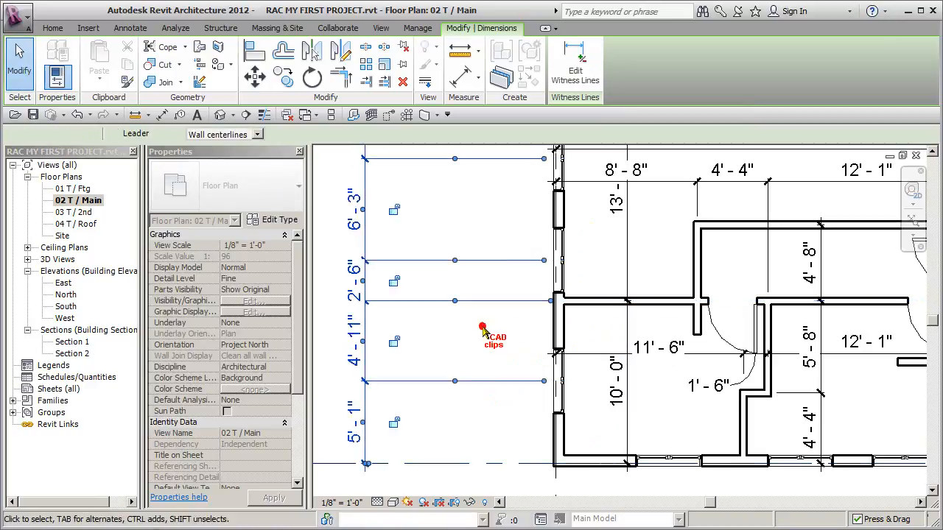
{"action": "left_click", "coordinate": [476, 344]}
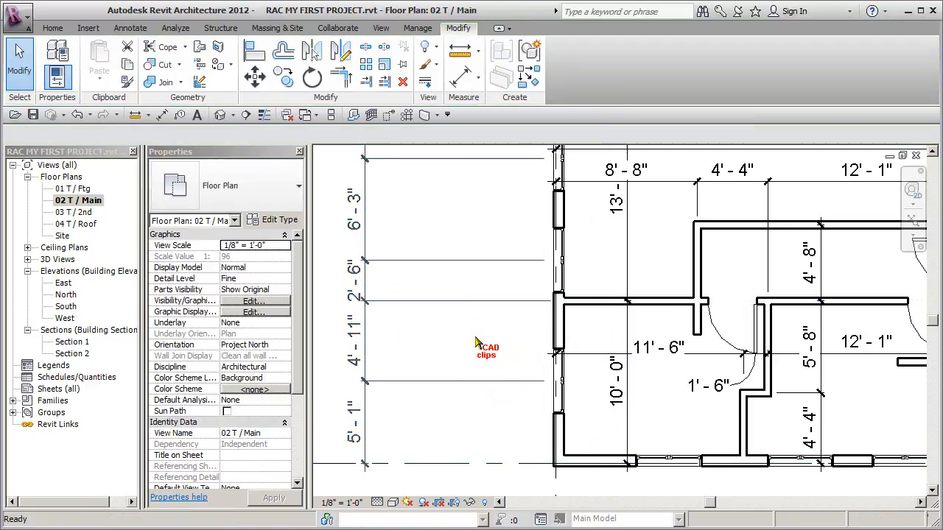
Set the southernmost west-wall window's distance from the partition above it to 5'
{"action": "left_click", "coordinate": [560, 387]}
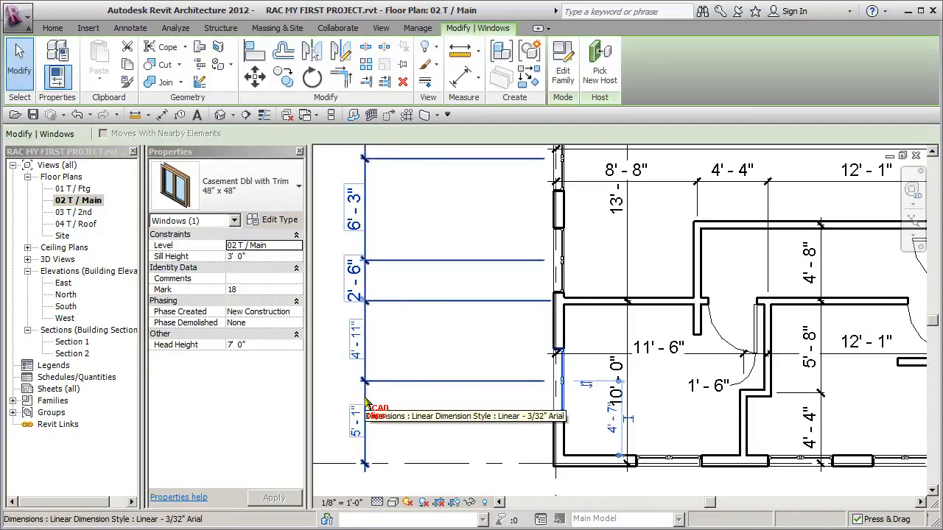
{"action": "left_click", "coordinate": [356, 349]}
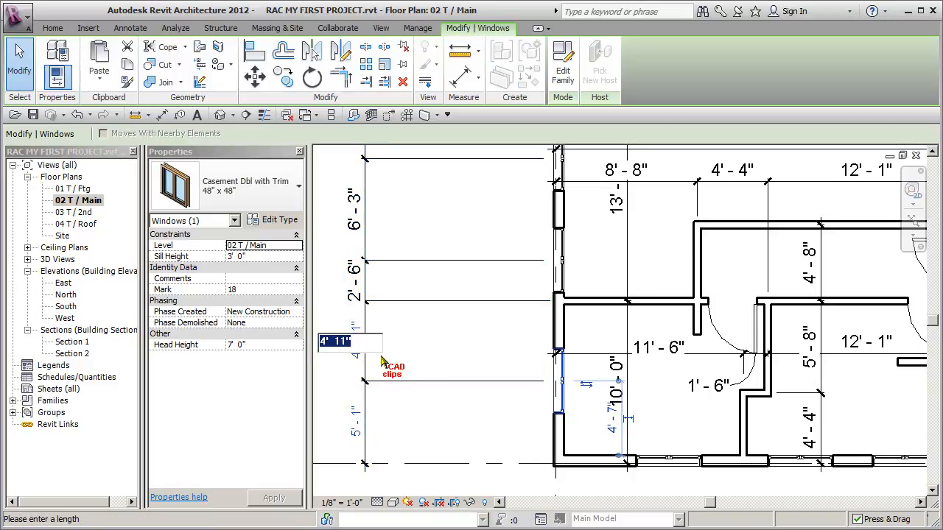
{"action": "type", "text": "5"}
{"action": "key", "text": "Return"}
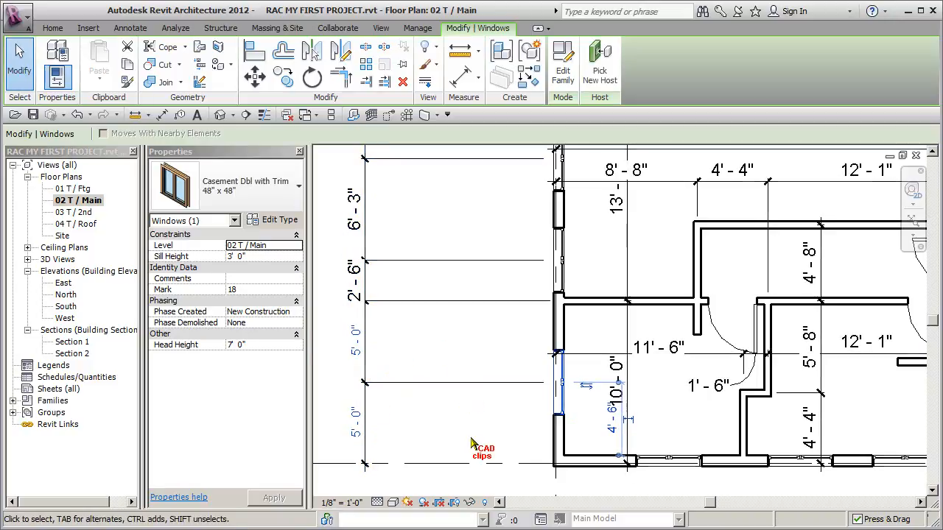
{"action": "left_click", "coordinate": [471, 439]}
Nudge the two windows above the southernmost partition north, to about 3'-4" above it and about 4'-2" below the next partition
{"action": "middle_click_drag", "start_coordinate": [486, 347], "coordinate": [491, 423]}
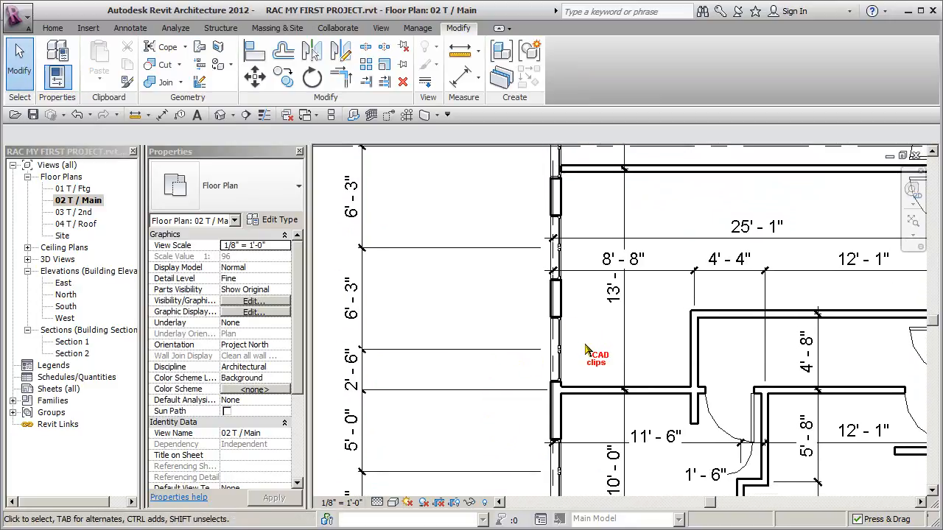
{"action": "middle_click_drag", "start_coordinate": [574, 341], "coordinate": [561, 377]}
{"action": "left_click", "coordinate": [557, 373]}
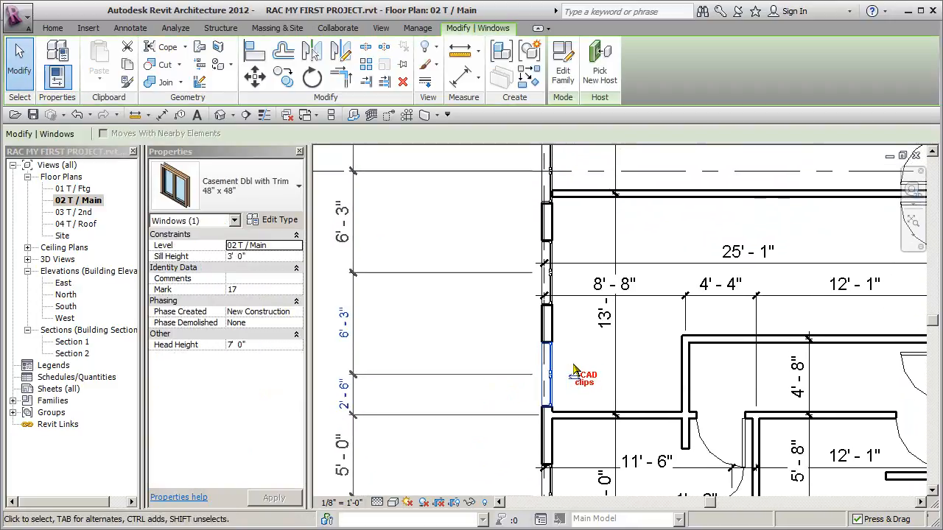
{"action": "left_click_drag", "start_coordinate": [579, 364], "coordinate": [581, 362]}
{"action": "key", "text": "Up"}
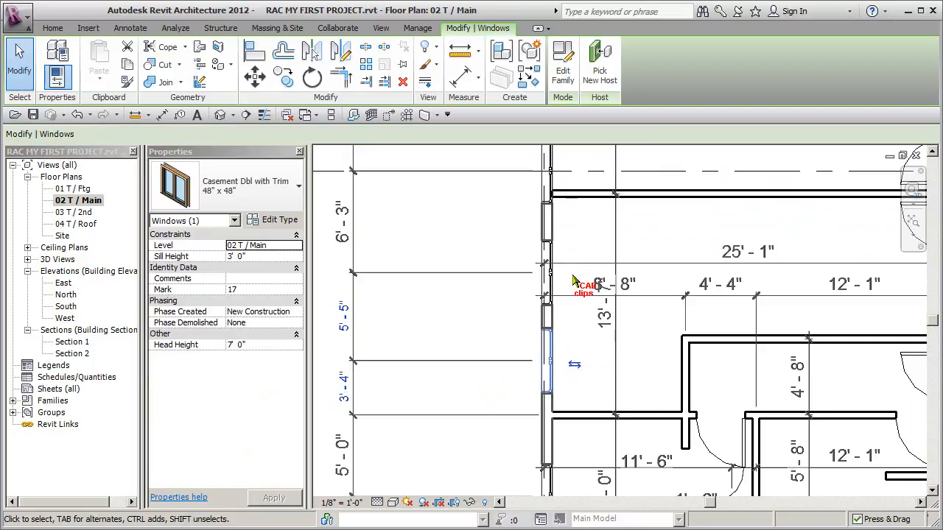
{"action": "left_click", "coordinate": [549, 274]}
{"action": "key", "text": "Up"}
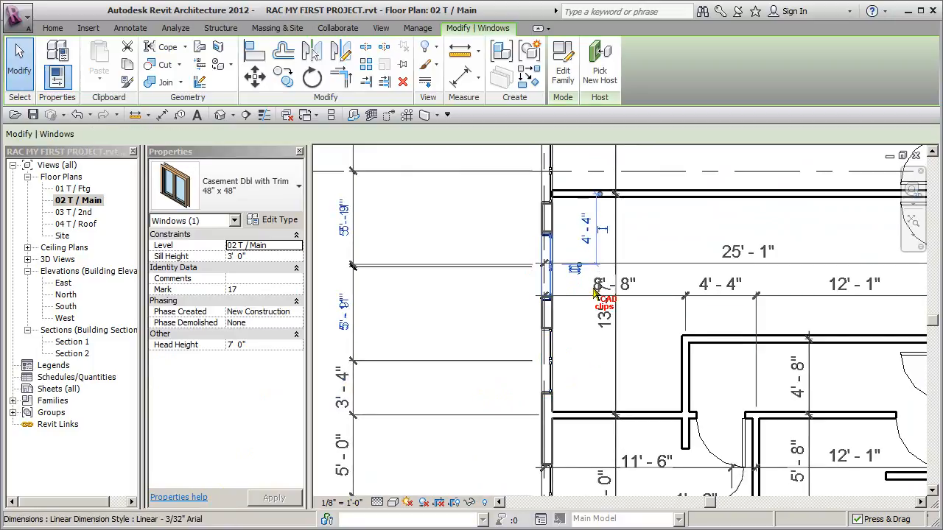
{"action": "left_click", "coordinate": [547, 262]}
Move the west-wall string's witness line from the window at the middle grid line to the partition just south of it
{"action": "middle_click_drag", "start_coordinate": [547, 263], "coordinate": [548, 346]}
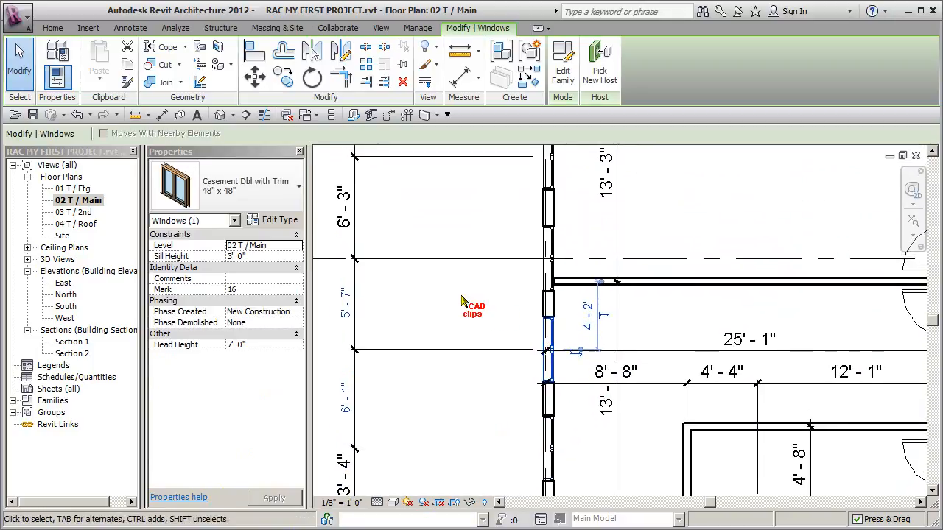
{"action": "middle_click_drag", "start_coordinate": [458, 298], "coordinate": [478, 302]}
{"action": "left_click", "coordinate": [377, 302]}
{"action": "left_click", "coordinate": [448, 304]}
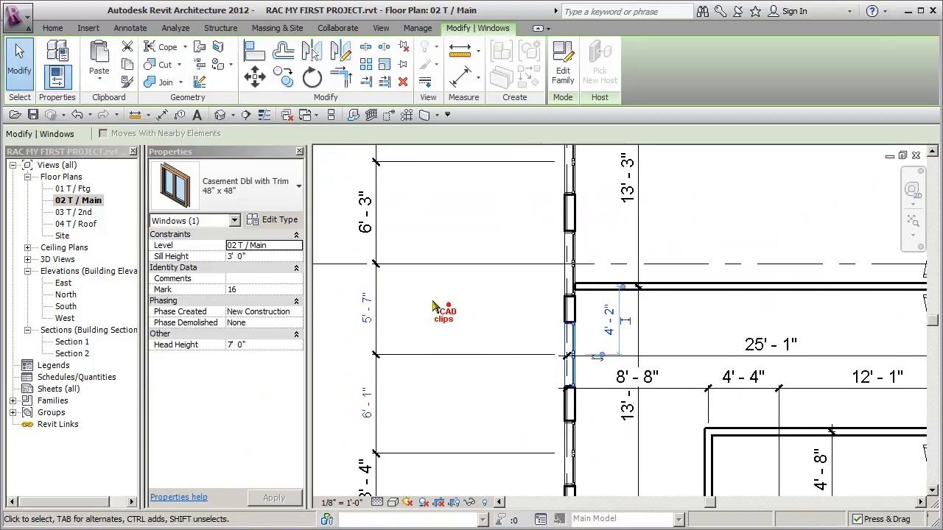
{"action": "left_click", "coordinate": [380, 278]}
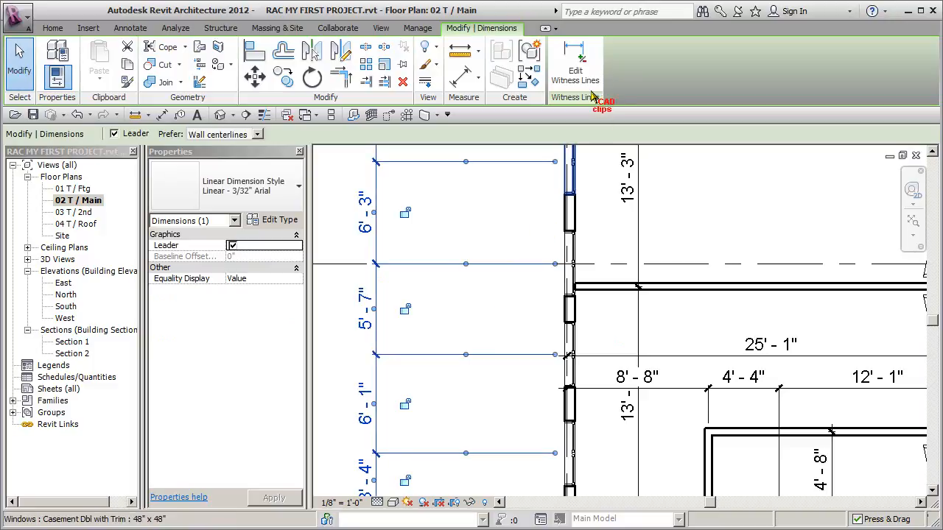
{"action": "left_click_drag", "start_coordinate": [465, 263], "coordinate": [595, 294]}
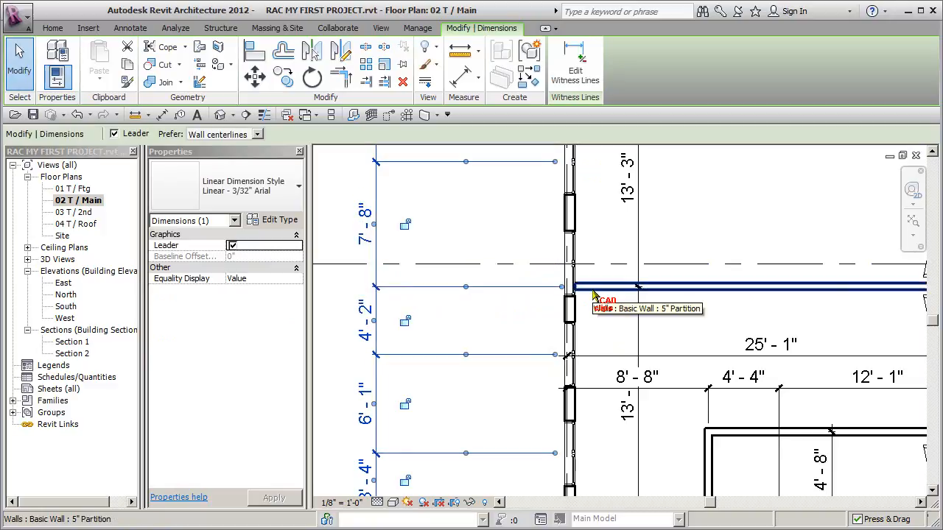
{"action": "left_click", "coordinate": [681, 215]}
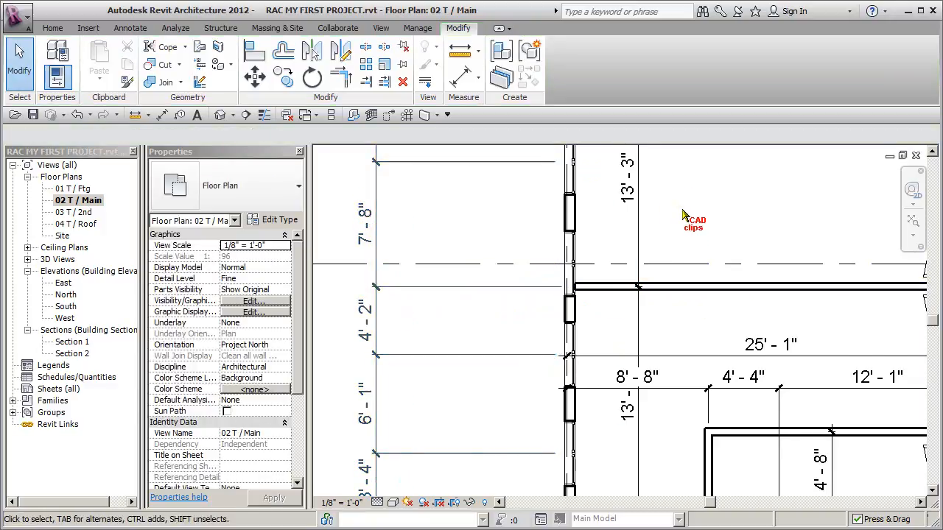
Nudge the window at the middle grid line north to about 3'-9" above the partition
{"action": "middle_click_drag", "start_coordinate": [679, 221], "coordinate": [675, 258]}
{"action": "left_click", "coordinate": [561, 302]}
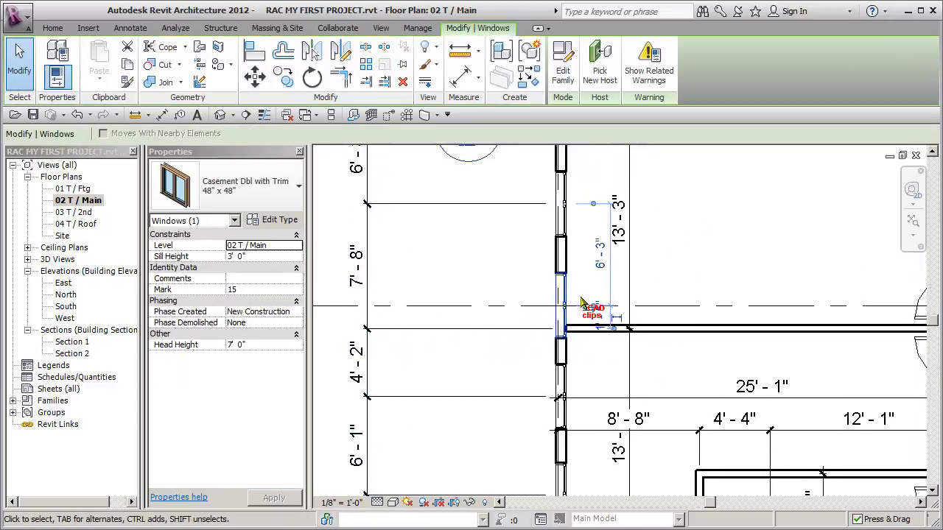
{"action": "key", "text": "Up"}
{"action": "key", "text": "Up"}
{"action": "key", "text": "Up"}
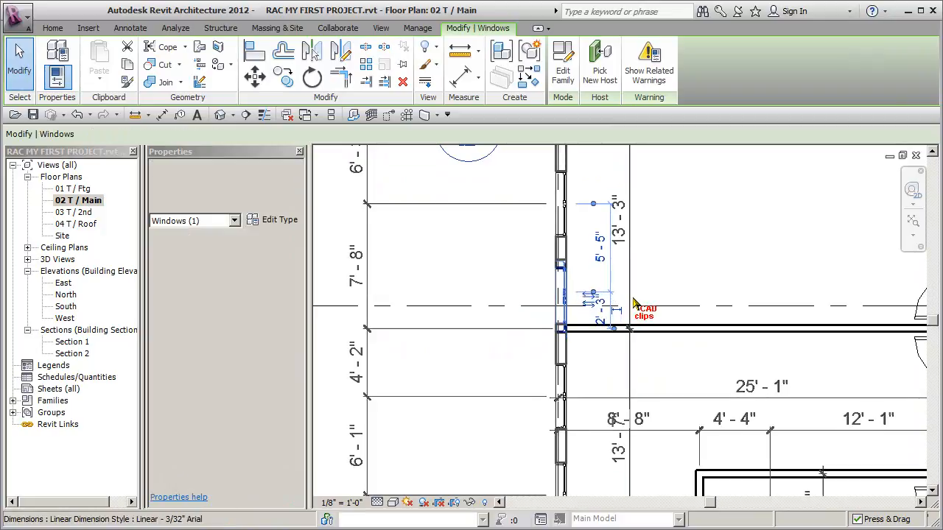
{"action": "key", "text": "Up"}
{"action": "key", "text": "Up"}
{"action": "key", "text": "Up"}
{"action": "key", "text": "Up"}
{"action": "key", "text": "Up"}
{"action": "key", "text": "Up"}
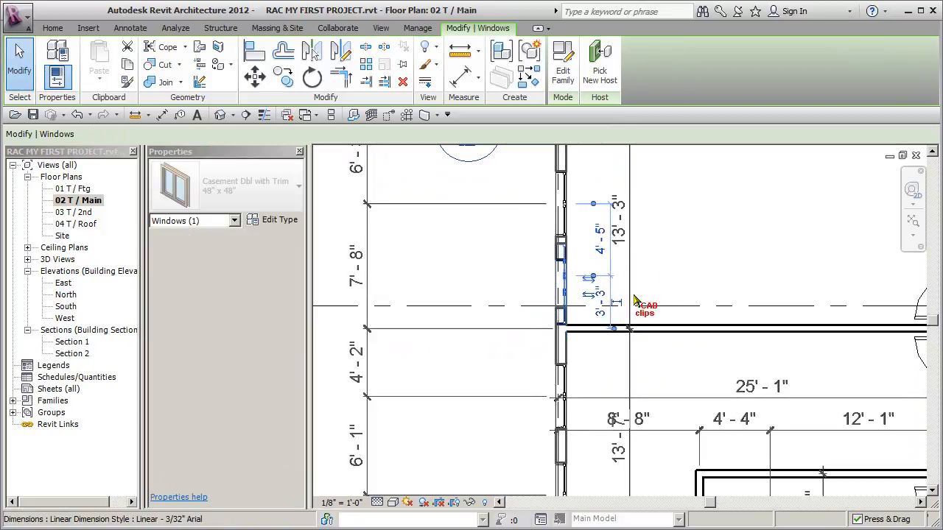
Nudge the next two west-wall windows north, keeping them about 6'-3" apart
{"action": "middle_click_drag", "start_coordinate": [679, 250], "coordinate": [670, 322]}
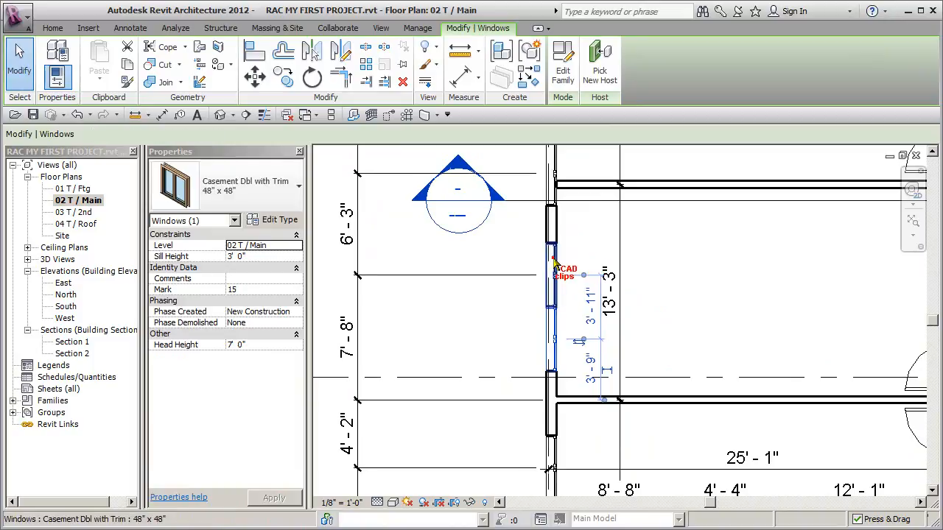
{"action": "left_click", "coordinate": [551, 259]}
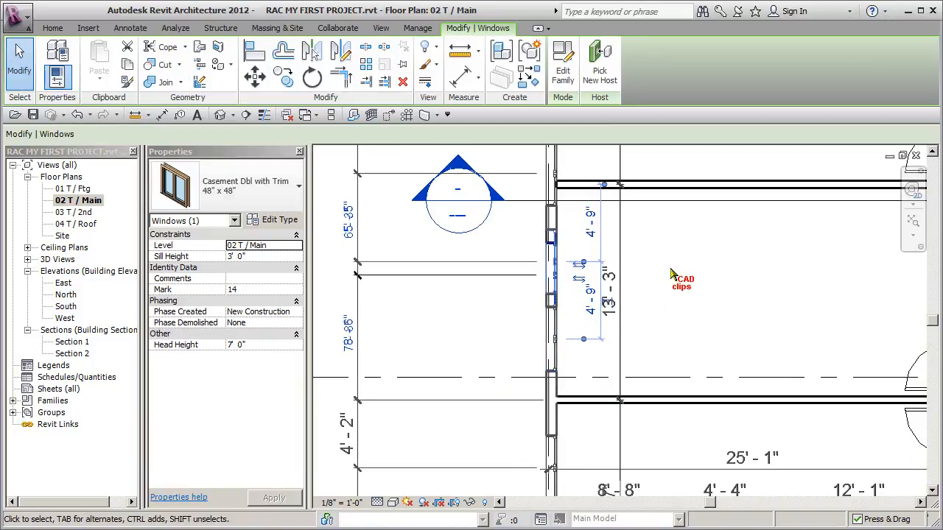
{"action": "key", "text": "Up"}
{"action": "middle_click_drag", "start_coordinate": [661, 235], "coordinate": [653, 348]}
{"action": "left_click", "coordinate": [546, 265]}
{"action": "key", "text": "Up"}
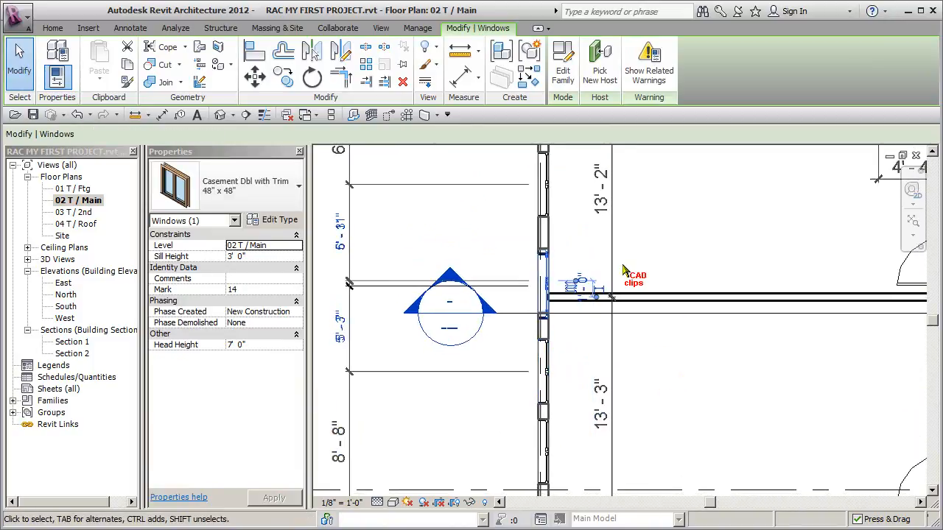
Nudge the northernmost west-wall window north to about 4'-3" from the north grid line
{"action": "middle_click_drag", "start_coordinate": [648, 280], "coordinate": [639, 419]}
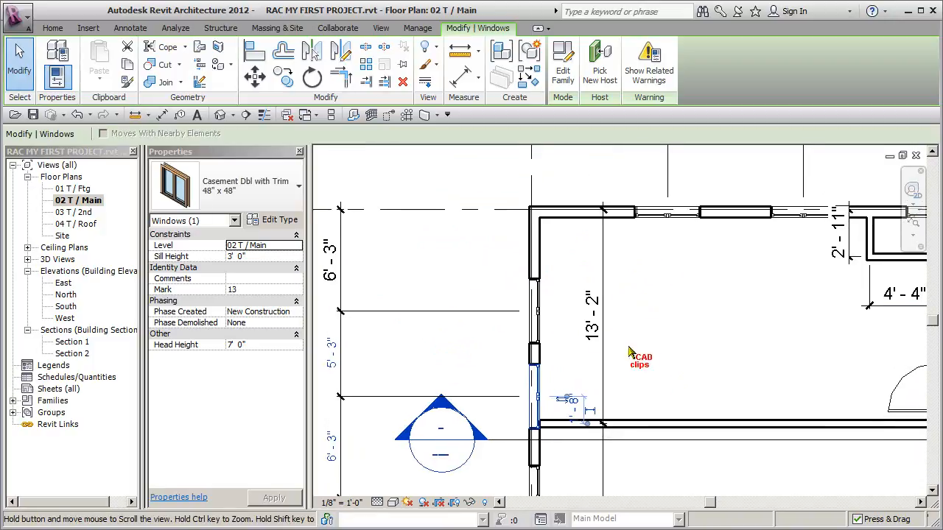
{"action": "left_click", "coordinate": [533, 309]}
{"action": "key", "text": "Up"}
{"action": "key", "text": "Up"}
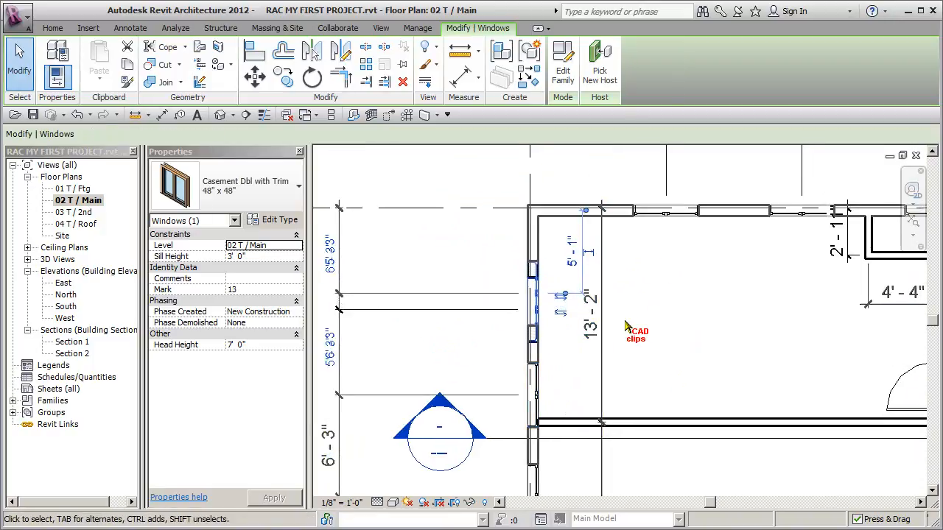
Nudge the second window from the north corner north to about 3'-4" above the northern partition
{"action": "left_click", "coordinate": [547, 387]}
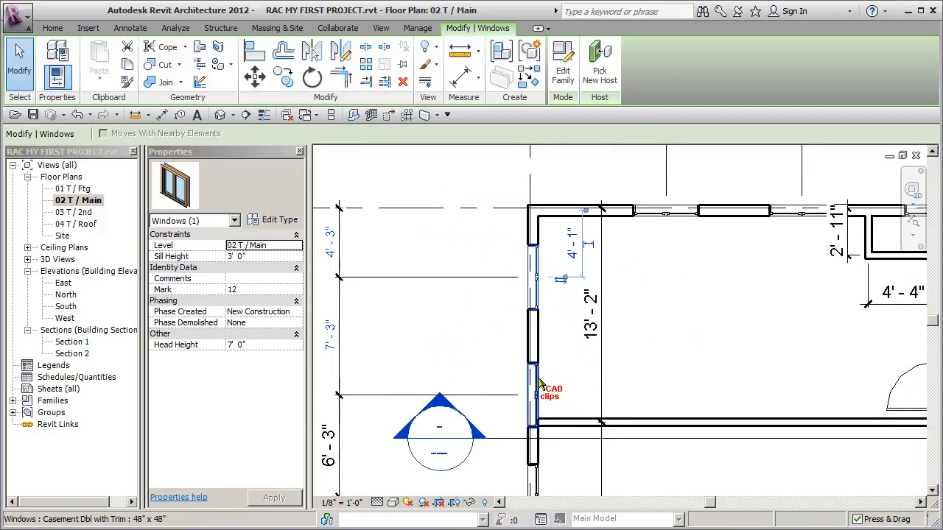
{"action": "key", "text": "Up"}
{"action": "key", "text": "Up"}
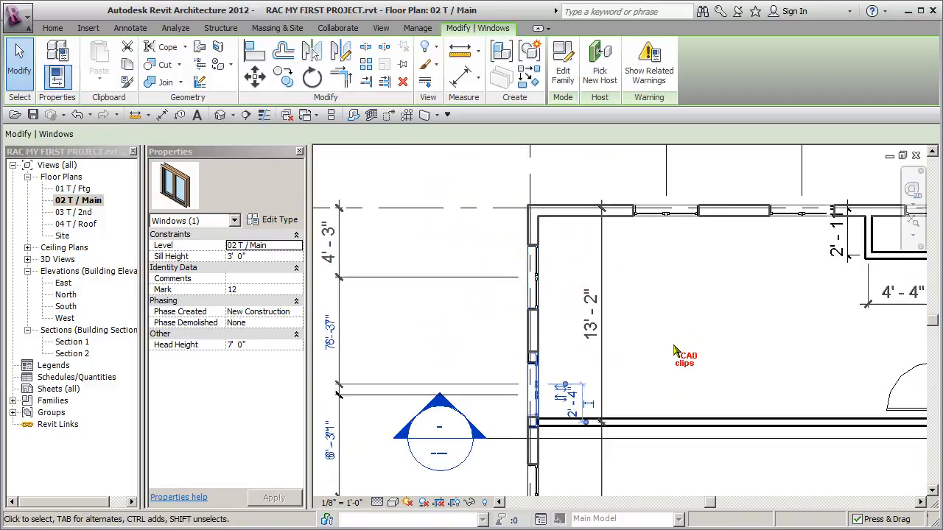
{"action": "key", "text": "Up"}
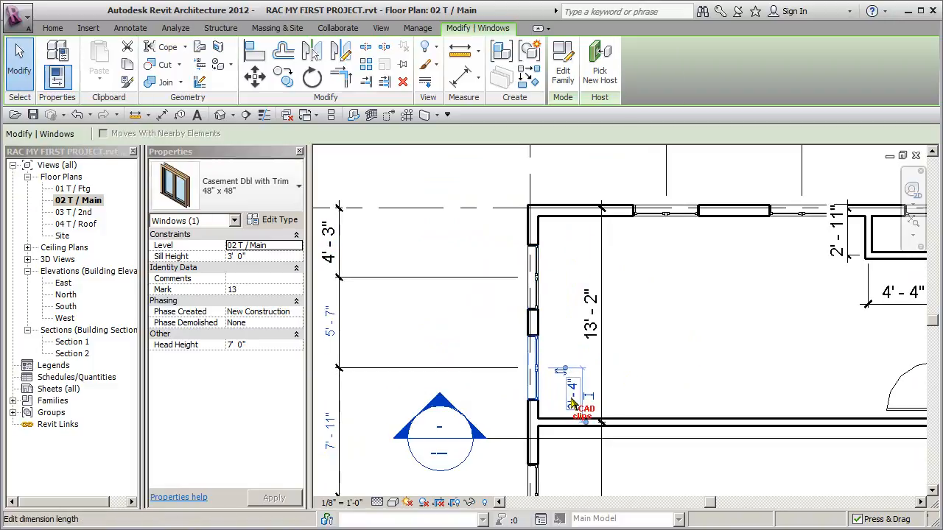
{"action": "left_click", "coordinate": [678, 364]}
Nudge the two northernmost west-wall windows slightly farther north, keeping them about 5'-7" apart
{"action": "middle_click_drag", "start_coordinate": [677, 362], "coordinate": [681, 326]}
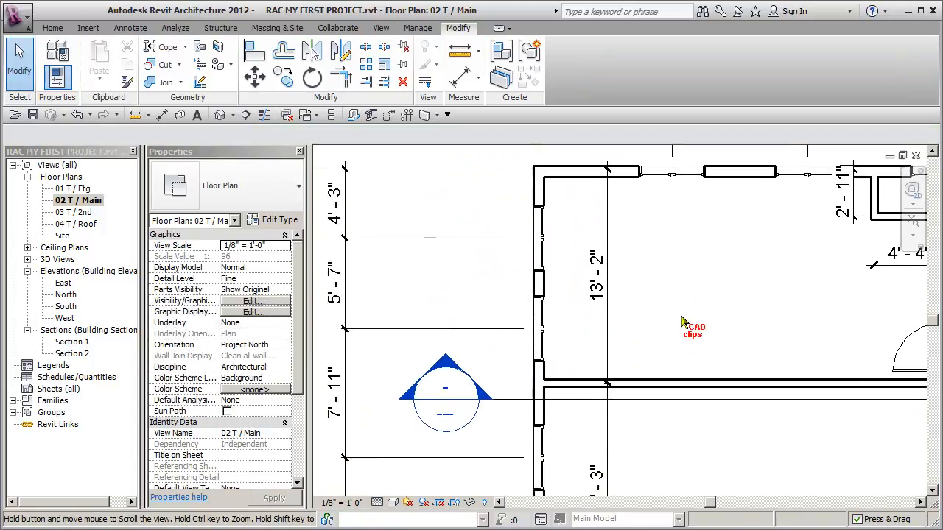
{"action": "left_click", "coordinate": [545, 327]}
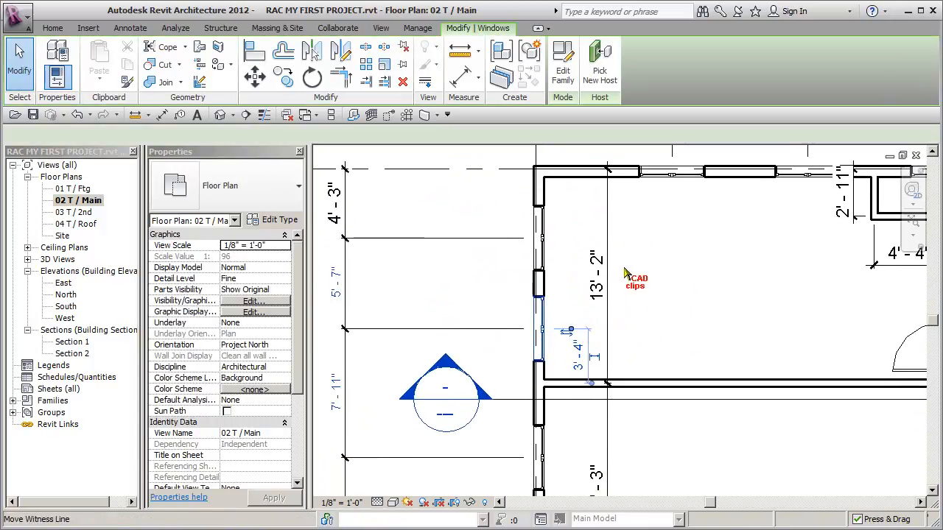
{"action": "left_click", "coordinate": [542, 239]}
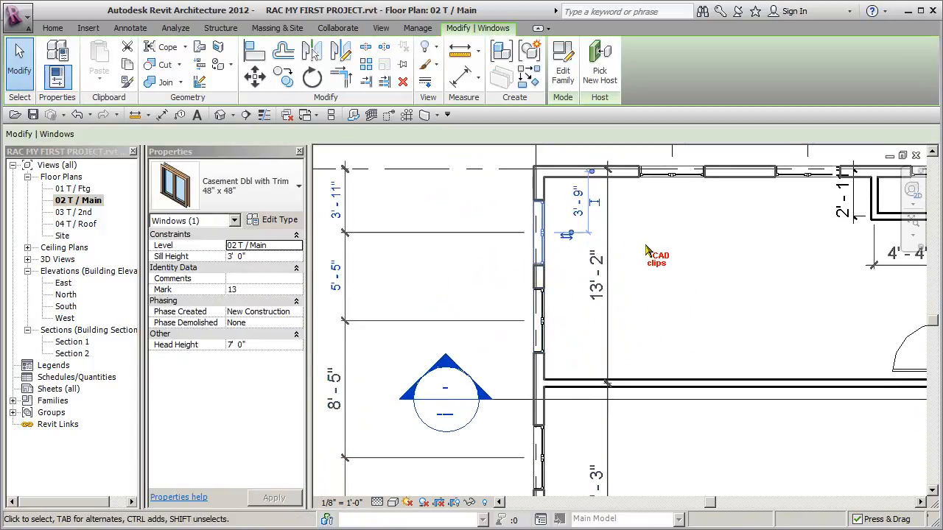
{"action": "scroll", "coordinate": [648, 266], "scroll_direction": "down", "scroll_amount": 1}
{"action": "middle_click_drag", "start_coordinate": [648, 269], "coordinate": [656, 158]}
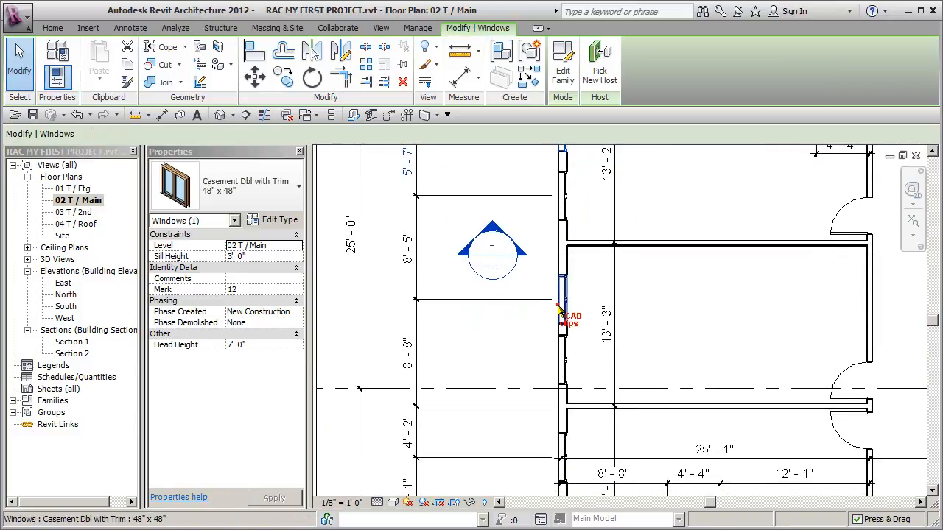
Nudge the middle room's two west-wall windows north together, to about 7'-11" between the upper one and the next window north
{"action": "left_click", "coordinate": [558, 313]}
{"action": "left_click_drag", "start_coordinate": [559, 313], "coordinate": [566, 351]}
{"action": "scroll", "coordinate": [641, 348], "scroll_direction": "up", "scroll_amount": 1}
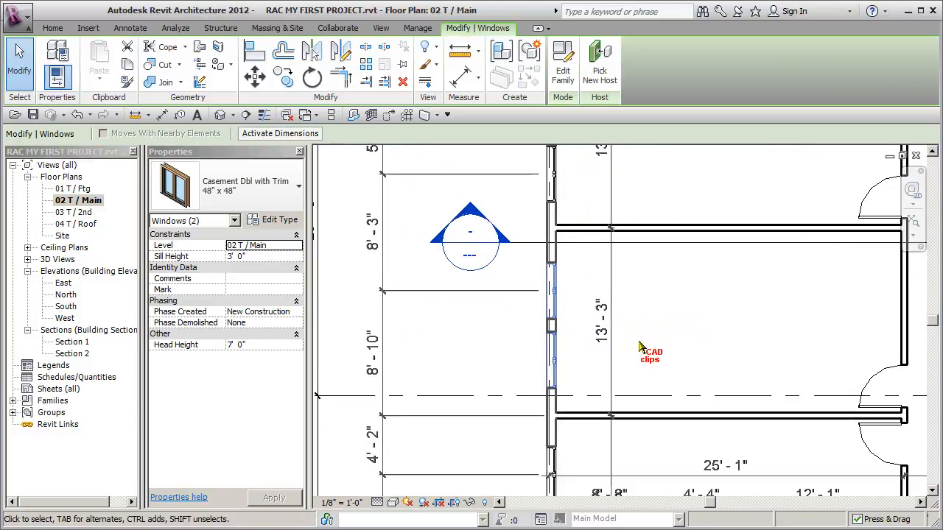
{"action": "left_click", "coordinate": [644, 340]}
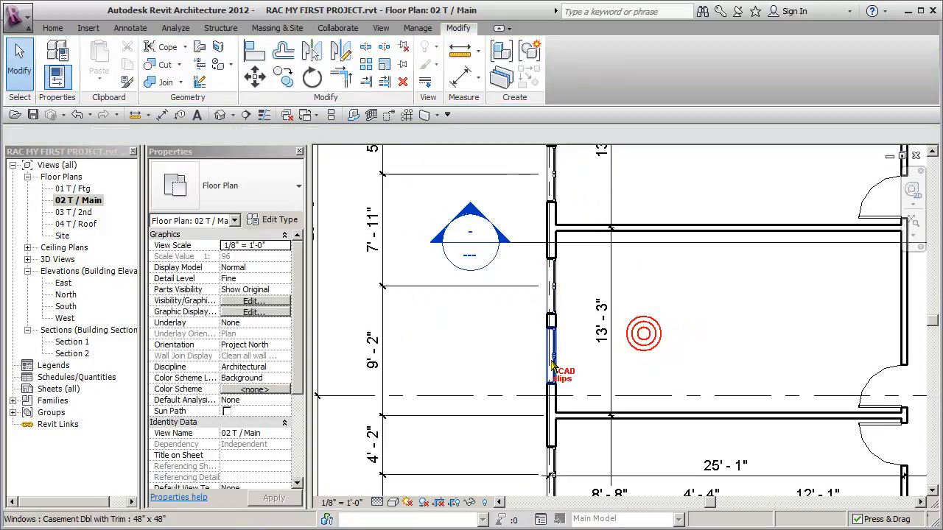
Spread the middle room's two west-wall windows to about 5'-11" apart, leaving about 3'-7" to the northern partition and 3'-9" to the southern one
{"action": "left_click", "coordinate": [553, 359]}
{"action": "key", "text": "Down"}
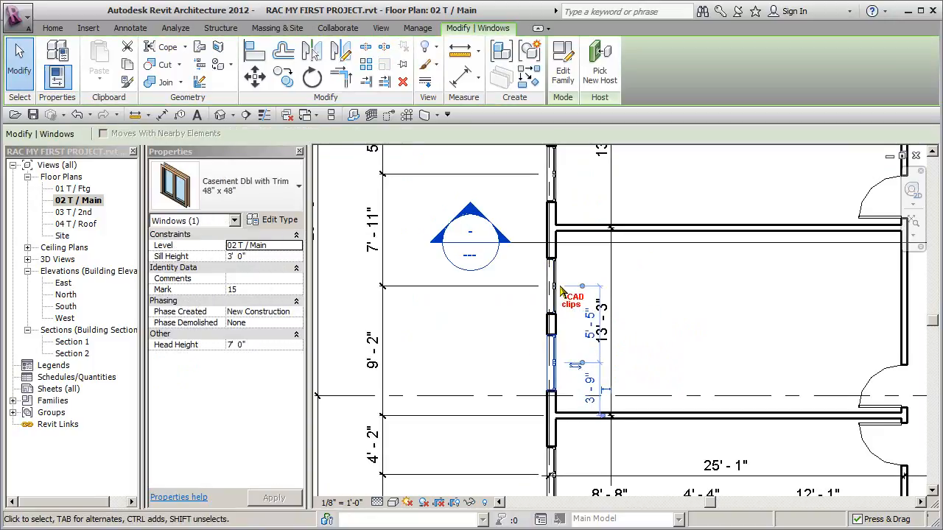
{"action": "left_click", "coordinate": [557, 285]}
{"action": "key", "text": "Up"}
{"action": "key", "text": "Up"}
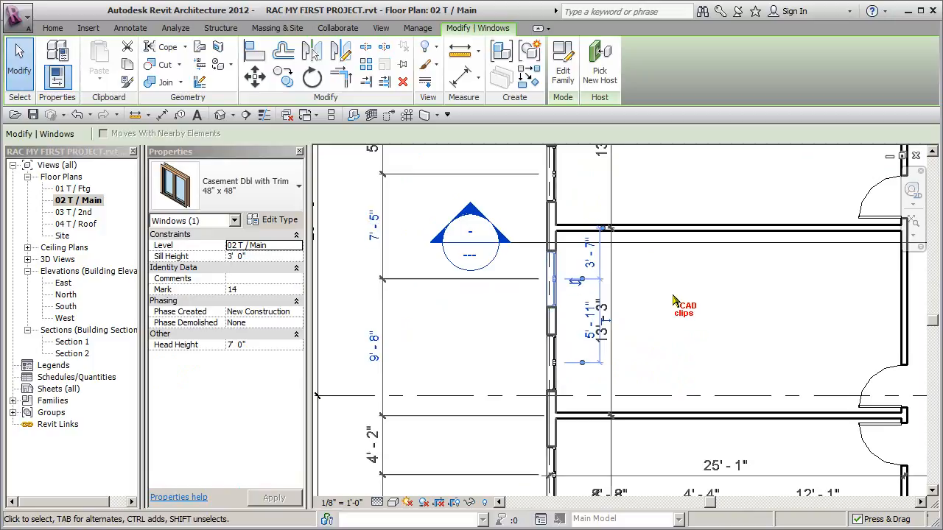
Nudge the next room south's two west-wall windows north, to about 3'-6" below its northern partition and 3'-10" above its southern one
{"action": "middle_click_drag", "start_coordinate": [671, 343], "coordinate": [656, 282]}
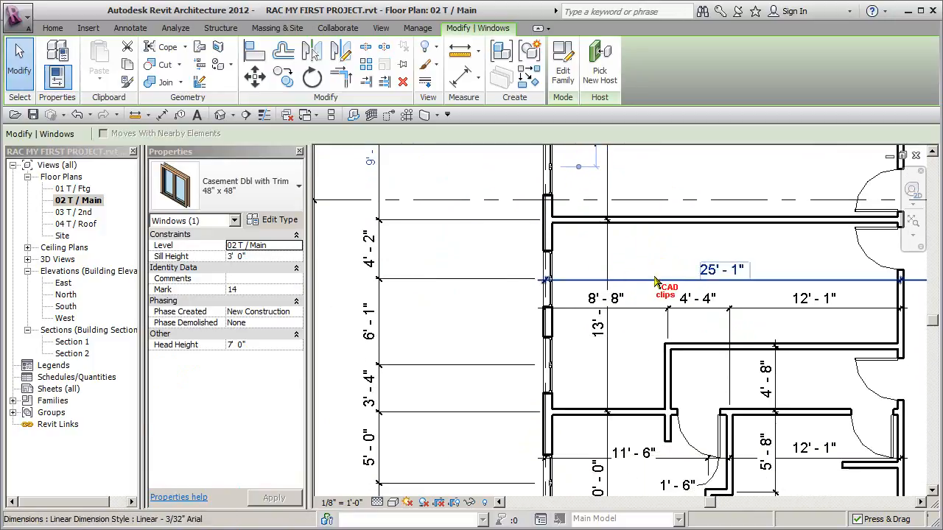
{"action": "left_click", "coordinate": [546, 269]}
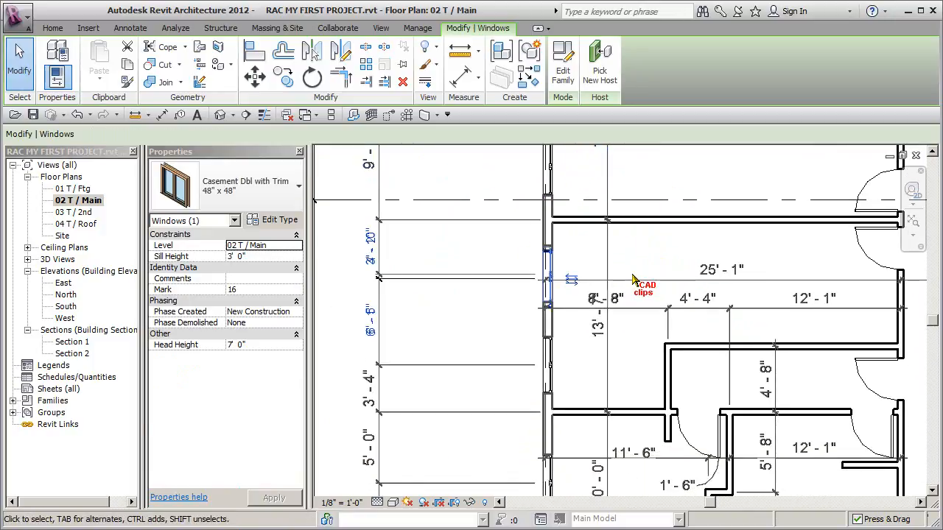
{"action": "left_click", "coordinate": [552, 368]}
{"action": "key", "text": "Up"}
{"action": "middle_click_drag", "start_coordinate": [602, 372], "coordinate": [594, 443]}
{"action": "left_click", "coordinate": [573, 360]}
{"action": "middle_click_drag", "start_coordinate": [543, 366], "coordinate": [549, 292]}
{"action": "middle_click_drag", "start_coordinate": [533, 368], "coordinate": [549, 347]}
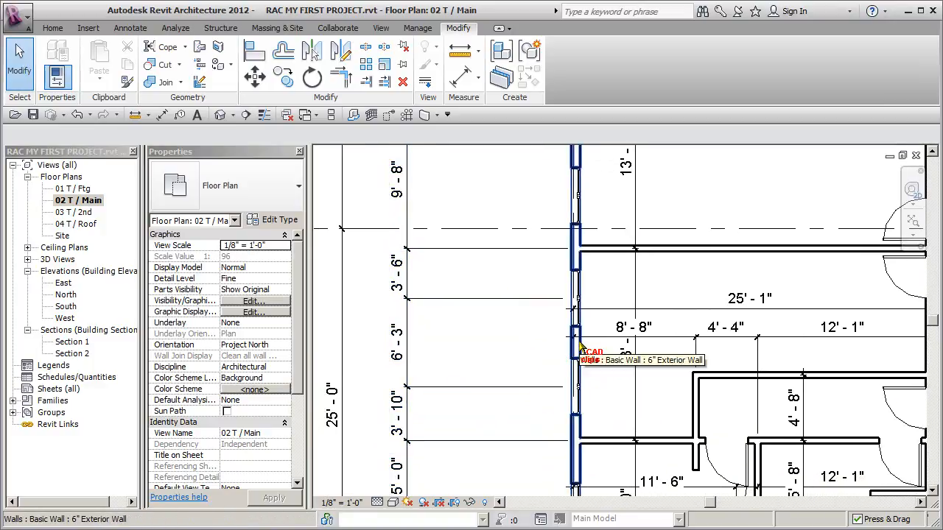
Set the lower window of that southern room to 3'-6" from the partition south of it
{"action": "middle_click_drag", "start_coordinate": [561, 398], "coordinate": [585, 284]}
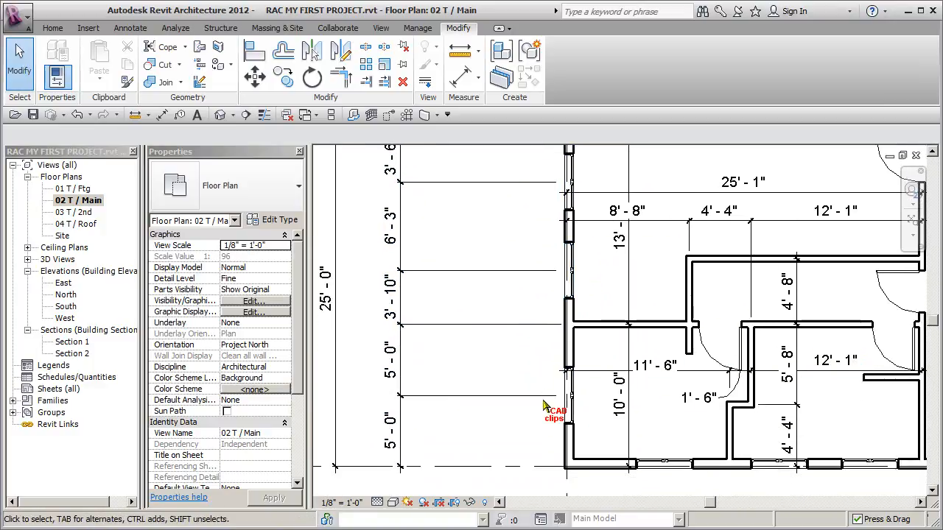
{"action": "middle_click_drag", "start_coordinate": [573, 376], "coordinate": [567, 456]}
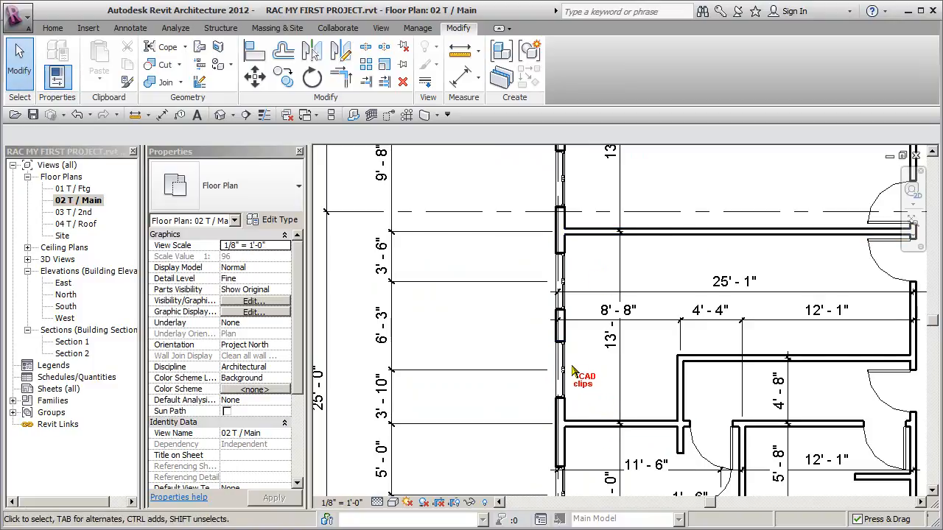
{"action": "left_click", "coordinate": [563, 376]}
{"action": "left_click", "coordinate": [385, 398]}
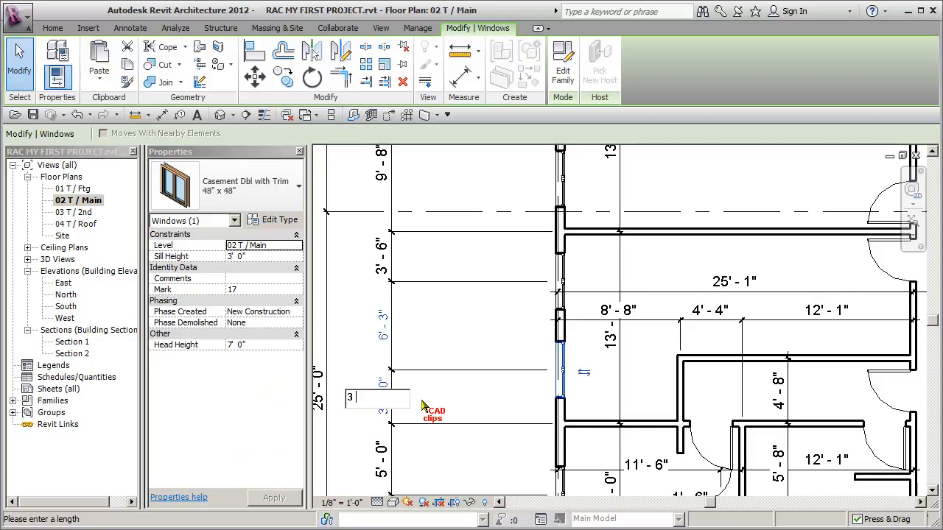
{"action": "type", "text": "3 6"}
{"action": "key", "text": "Return"}
{"action": "key", "text": "Escape"}
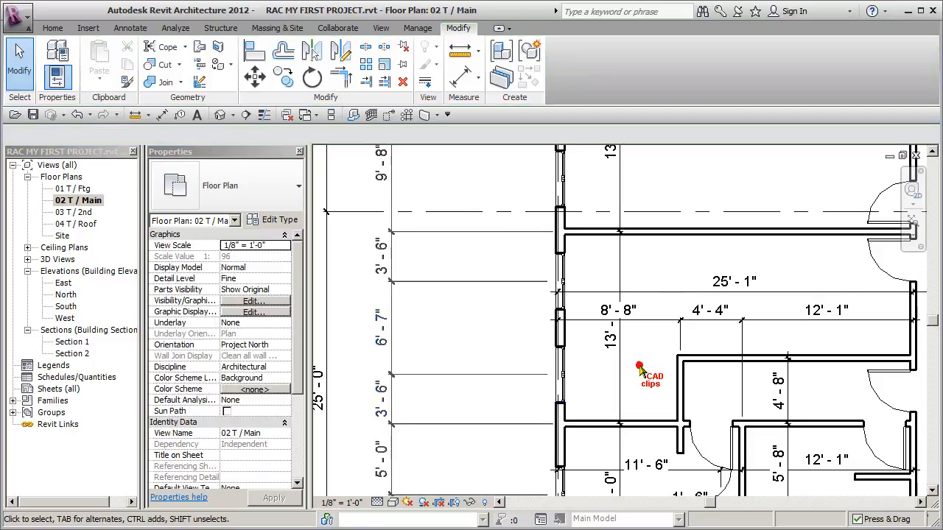
Add a witness line to the west window dimension string at the partition along the middle room's north side
{"action": "middle_click_drag", "start_coordinate": [597, 293], "coordinate": [584, 461]}
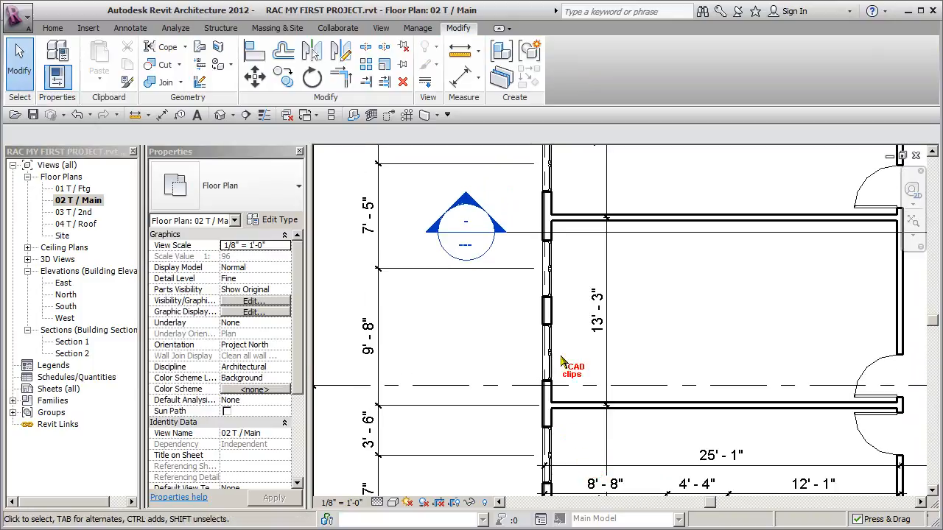
{"action": "left_click", "coordinate": [501, 274]}
{"action": "middle_click_drag", "start_coordinate": [552, 342], "coordinate": [555, 406]}
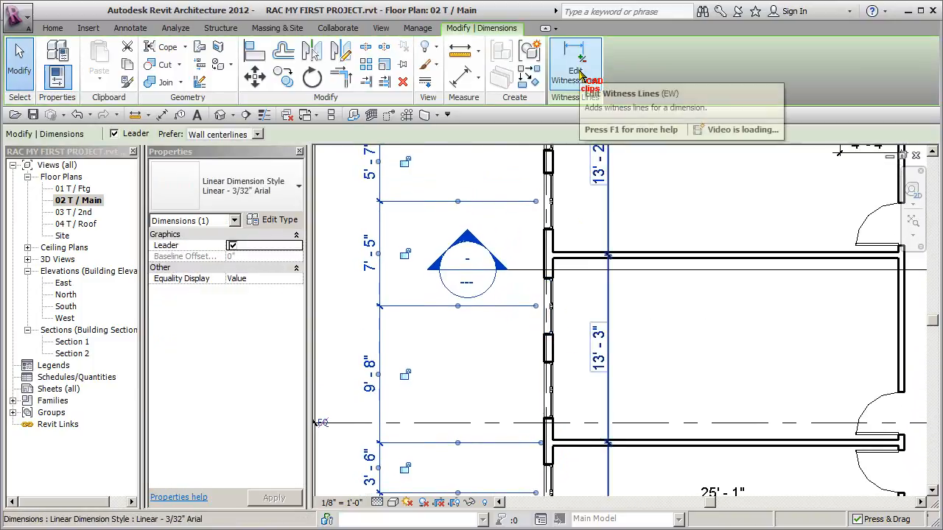
{"action": "left_click", "coordinate": [578, 72]}
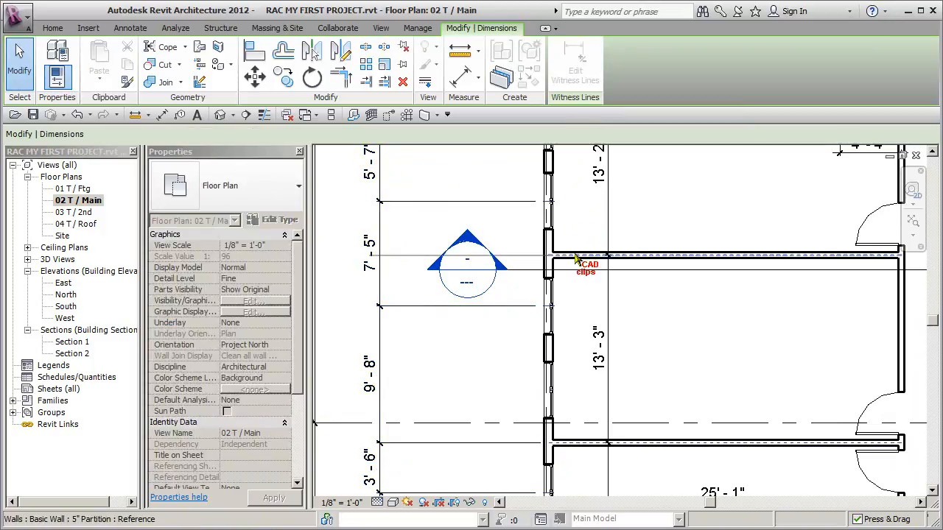
{"action": "left_click", "coordinate": [618, 254]}
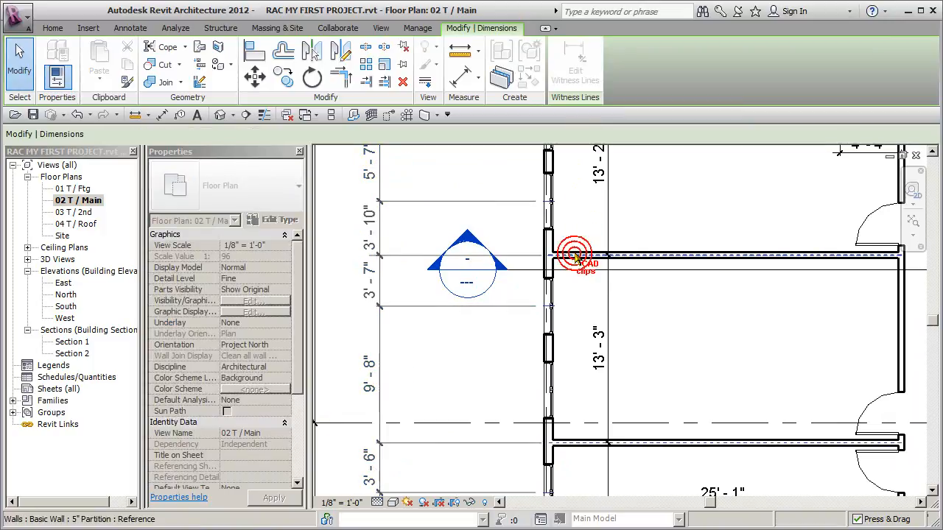
{"action": "left_click", "coordinate": [660, 296]}
{"action": "left_click", "coordinate": [656, 297]}
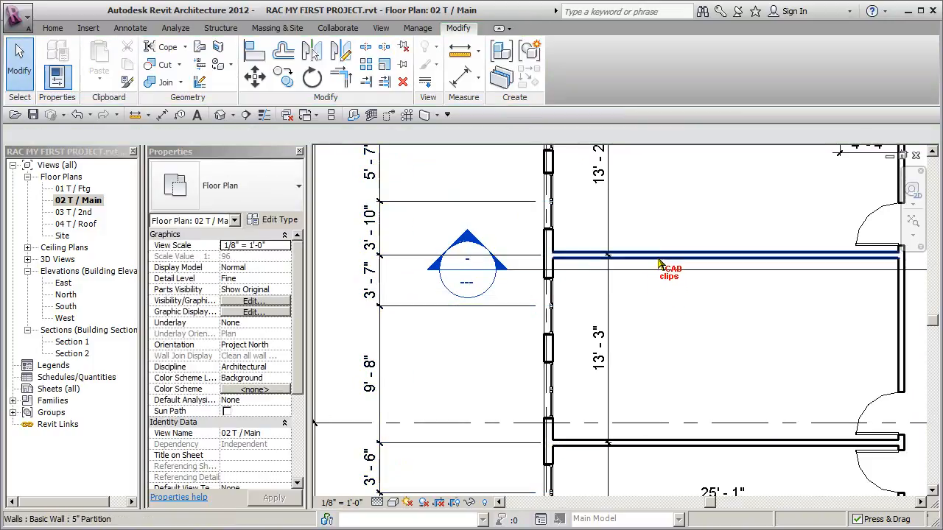
{"action": "middle_click_drag", "start_coordinate": [656, 302], "coordinate": [682, 300]}
{"action": "scroll", "coordinate": [682, 300], "scroll_direction": "down", "scroll_amount": 1}
{"action": "middle_click_drag", "start_coordinate": [668, 332], "coordinate": [667, 329]}
{"action": "scroll", "coordinate": [638, 357], "scroll_direction": "up", "scroll_amount": 1}
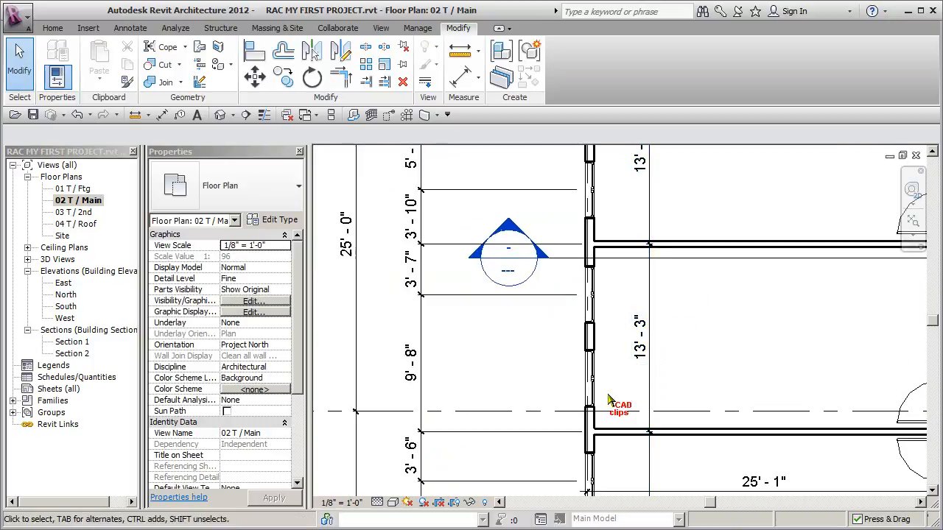
{"action": "left_click", "coordinate": [542, 433]}
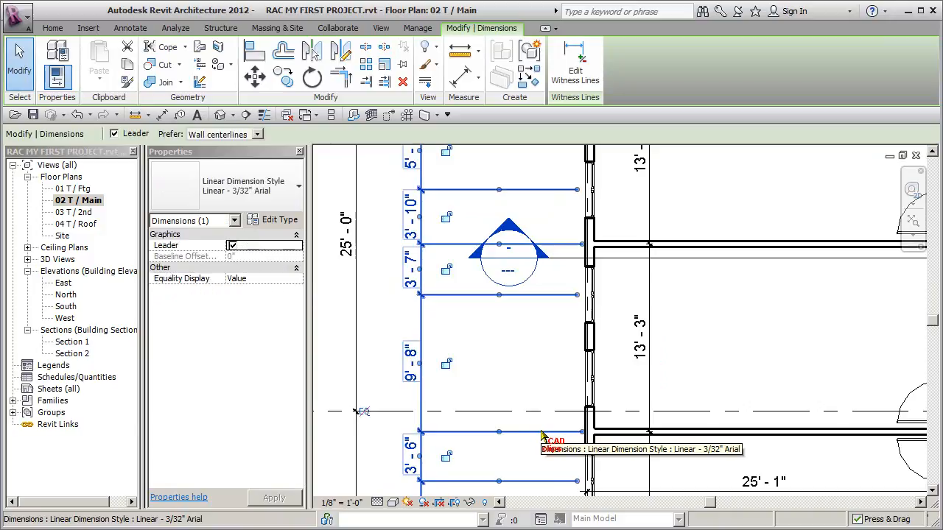
{"action": "left_click", "coordinate": [578, 73]}
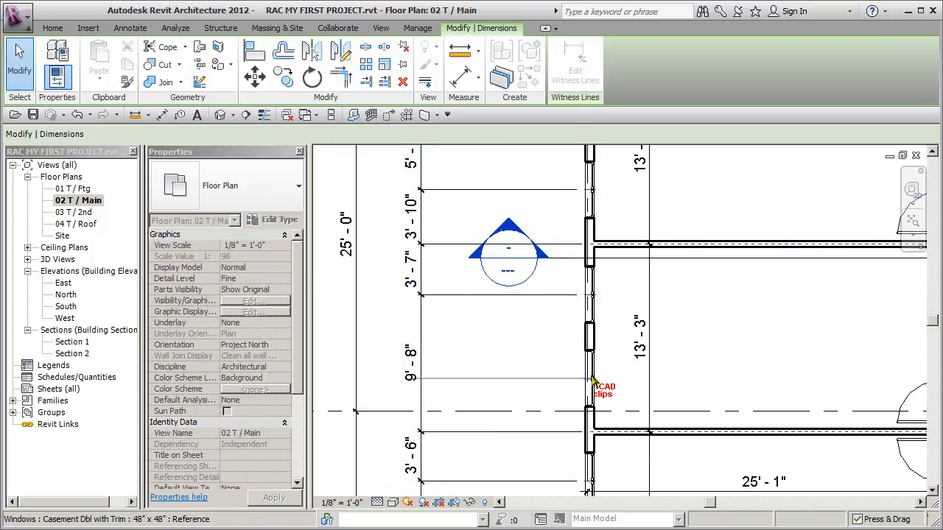
{"action": "left_click", "coordinate": [561, 344]}
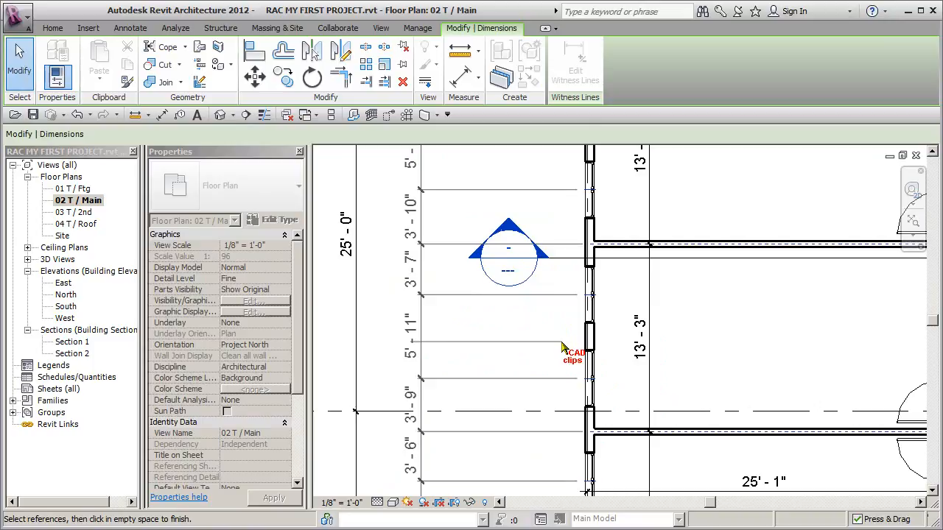
{"action": "key", "text": "Escape"}
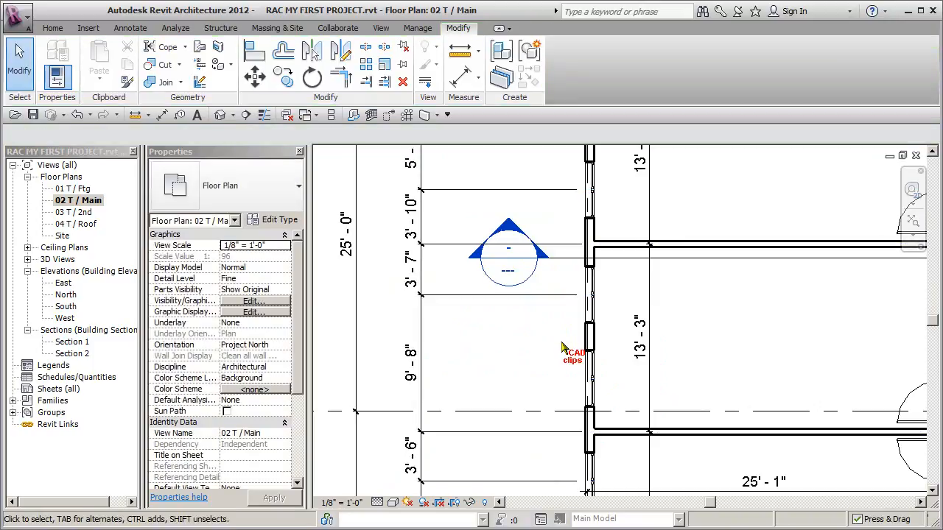
Add a witness line to the west window dimension string at the centre of the middle room's lower window
{"action": "left_click", "coordinate": [532, 436]}
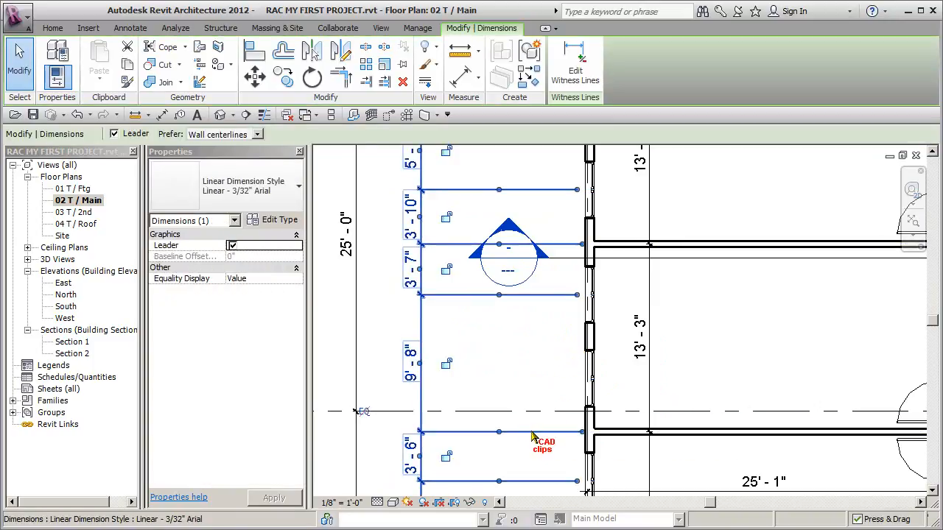
{"action": "left_click", "coordinate": [579, 74]}
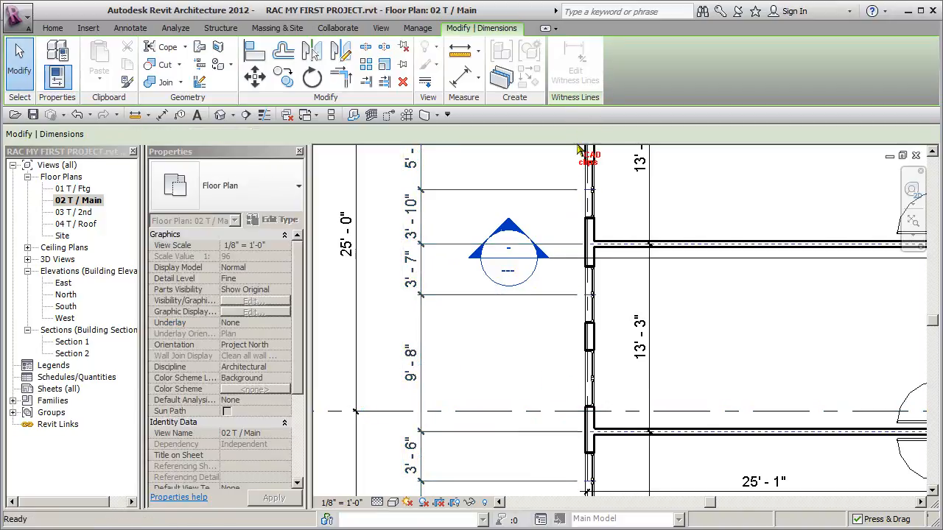
{"action": "left_click", "coordinate": [589, 378]}
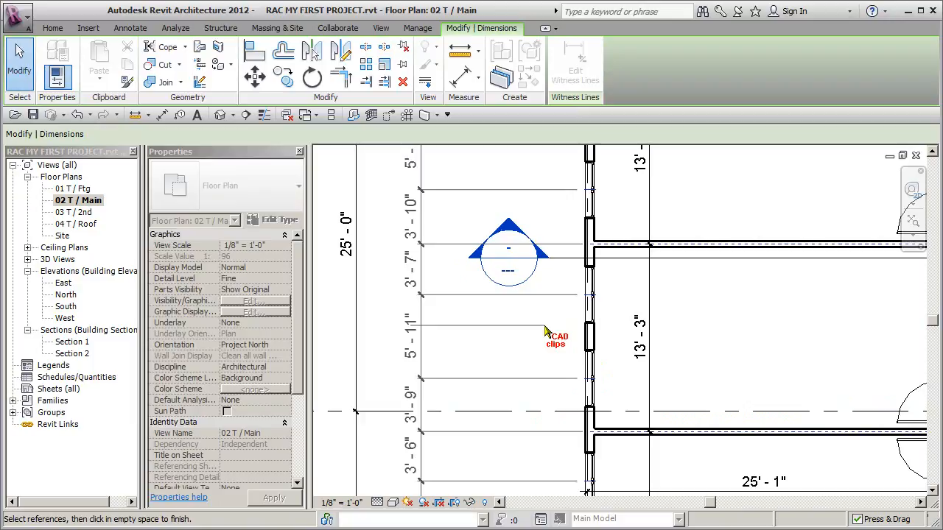
{"action": "left_click", "coordinate": [545, 330]}
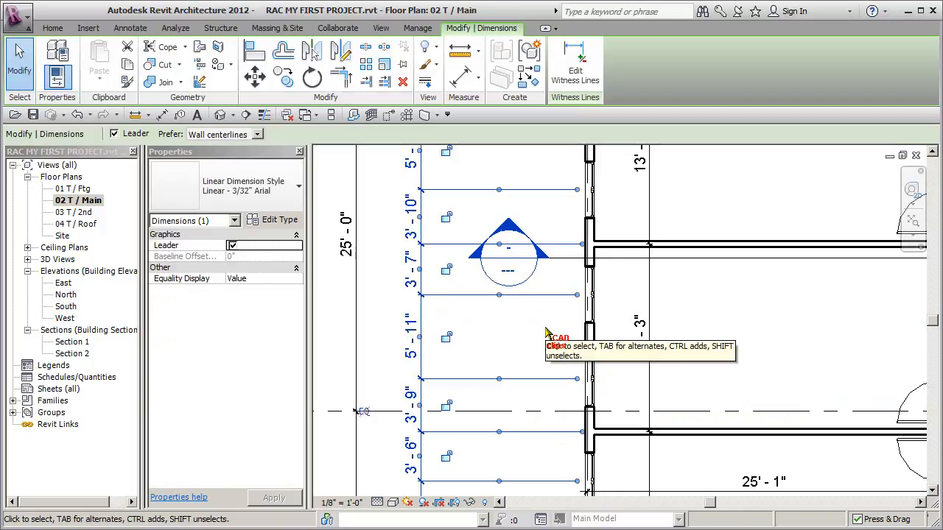
{"action": "left_click", "coordinate": [546, 330]}
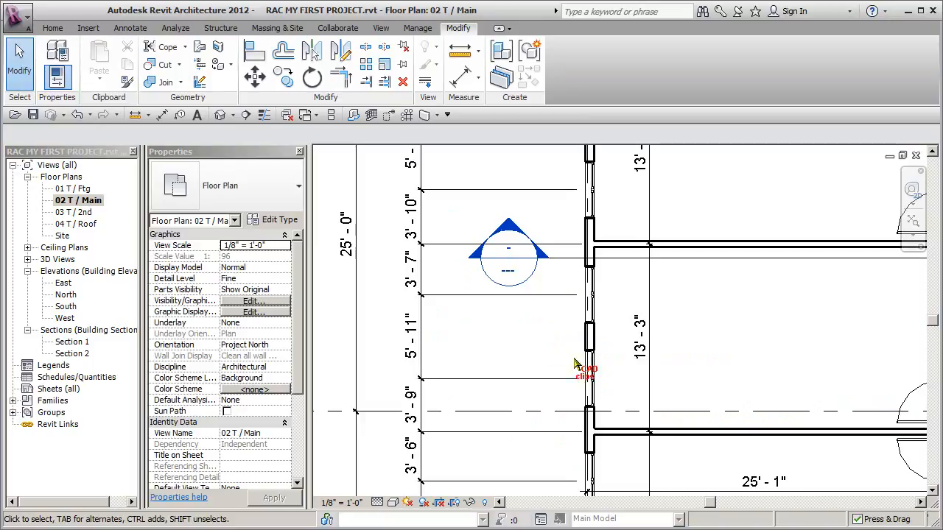
Set the middle room's lower west-wall window to 3'-6" from the partition south of it
{"action": "middle_click_drag", "start_coordinate": [651, 393], "coordinate": [607, 382]}
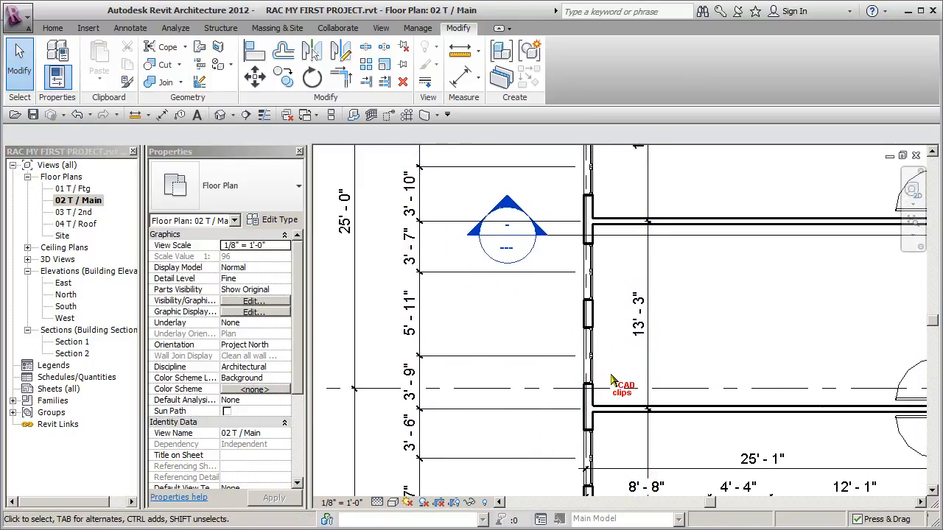
{"action": "left_click", "coordinate": [594, 359]}
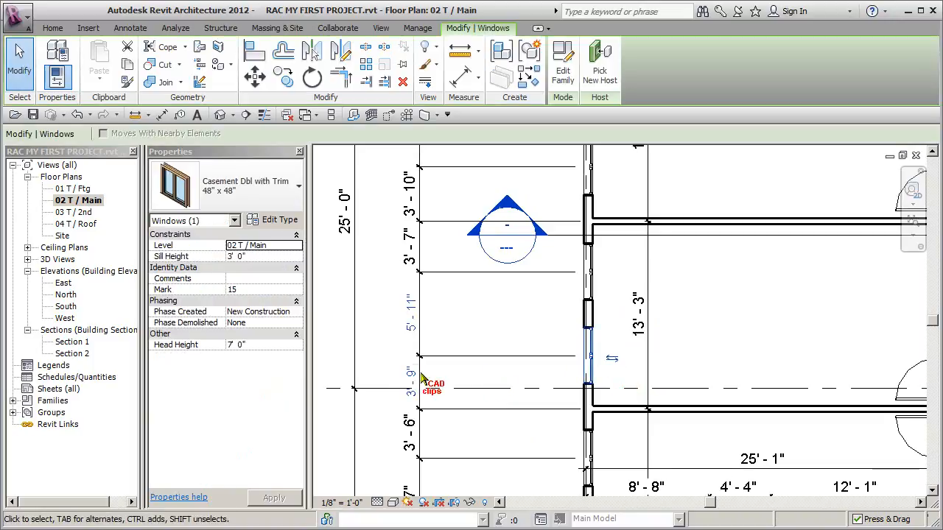
{"action": "left_click", "coordinate": [418, 376]}
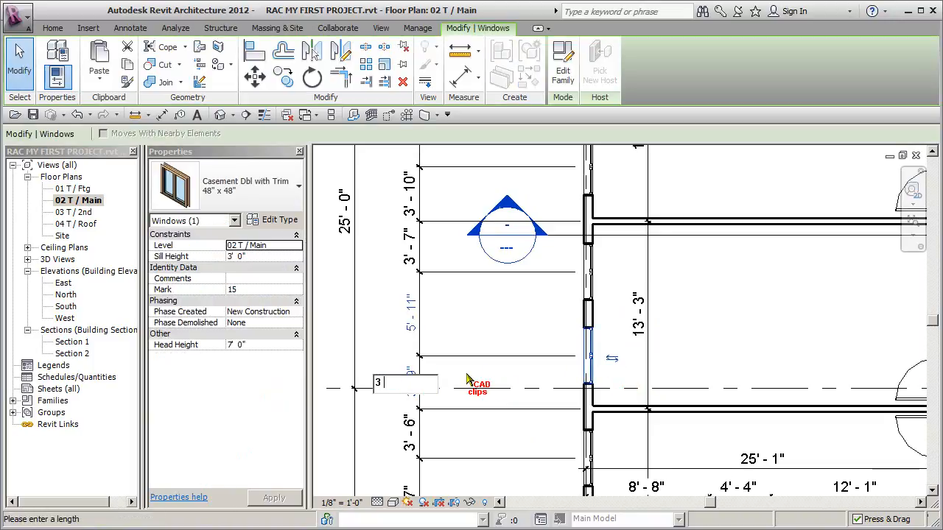
{"action": "type", "text": "3 6"}
{"action": "key", "text": "Return"}
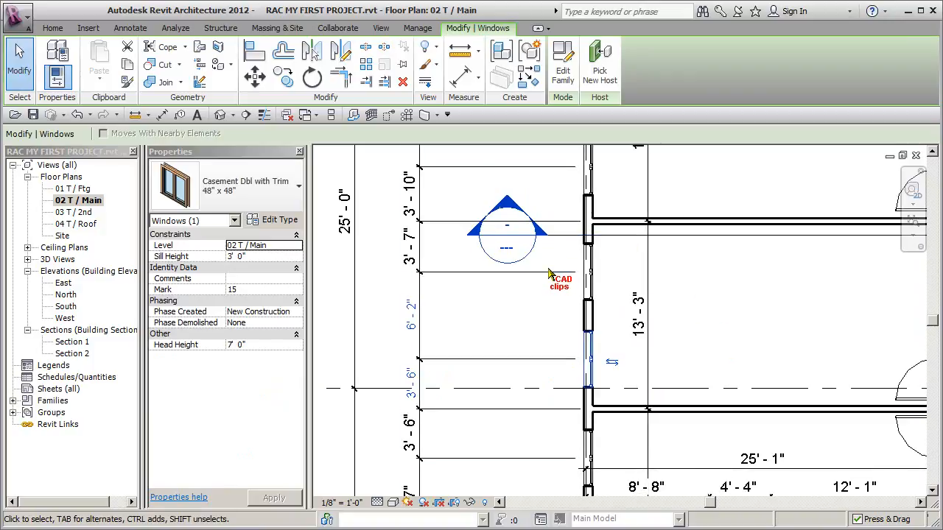
Set the middle room's upper west-wall window to 3'-6" from the partition north of it
{"action": "left_click", "coordinate": [592, 273]}
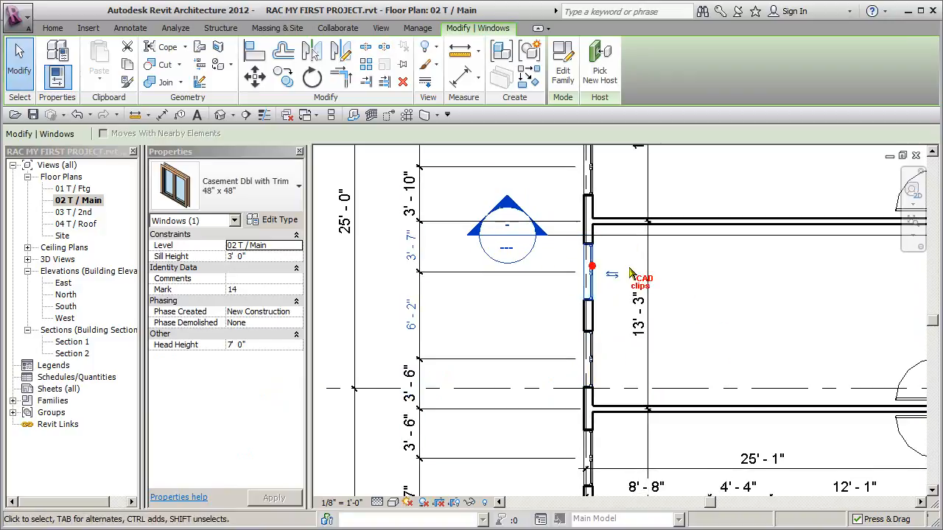
{"action": "left_click", "coordinate": [413, 254]}
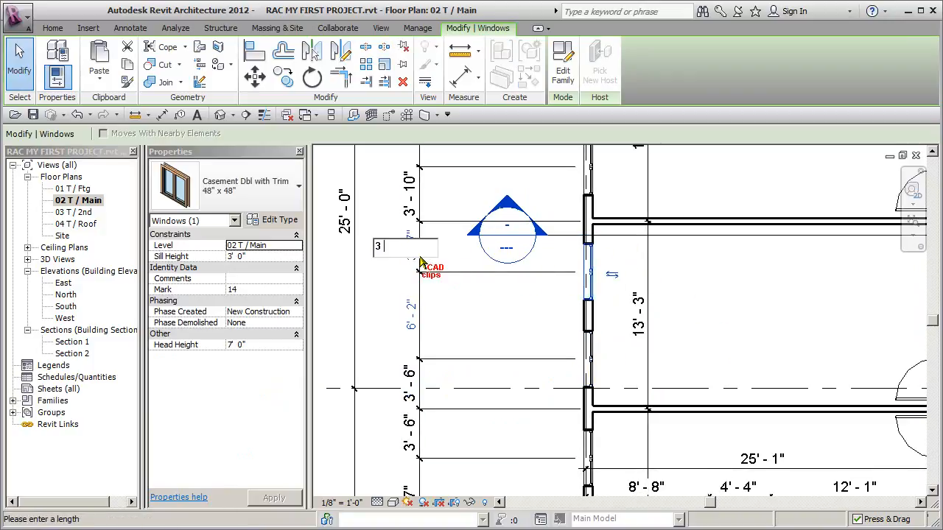
{"action": "key", "text": "Return"}
{"action": "key", "text": "Escape"}
Set the north room's lower west-wall window to 3'-6" from the partition south of it
{"action": "middle_click_drag", "start_coordinate": [726, 268], "coordinate": [711, 431]}
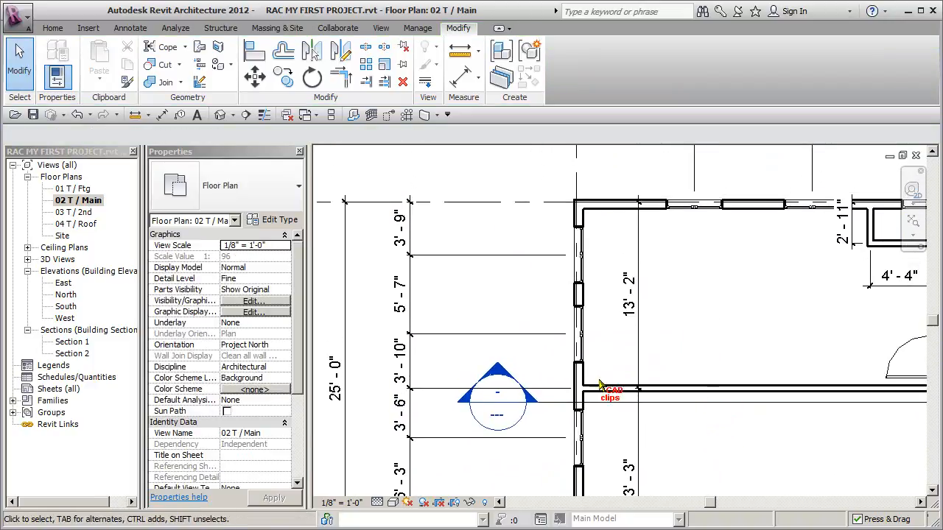
{"action": "left_click", "coordinate": [582, 350]}
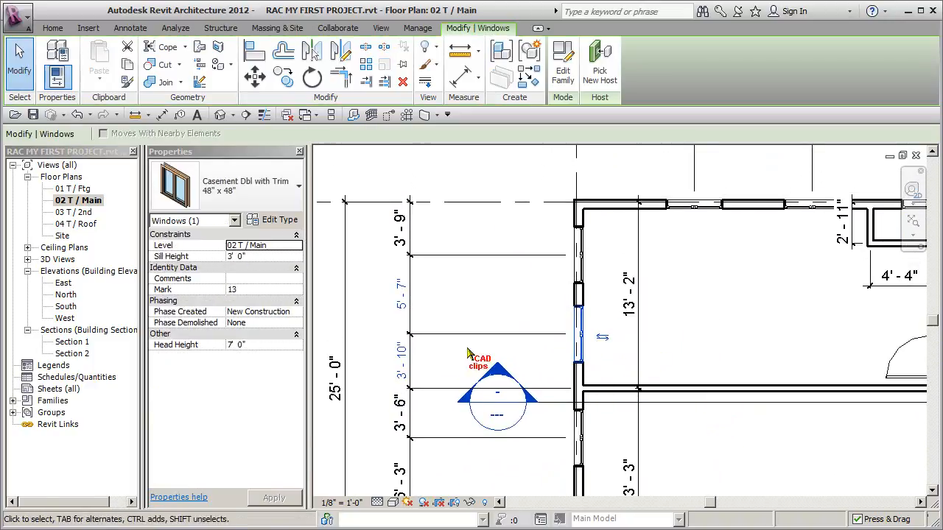
{"action": "left_click", "coordinate": [400, 359]}
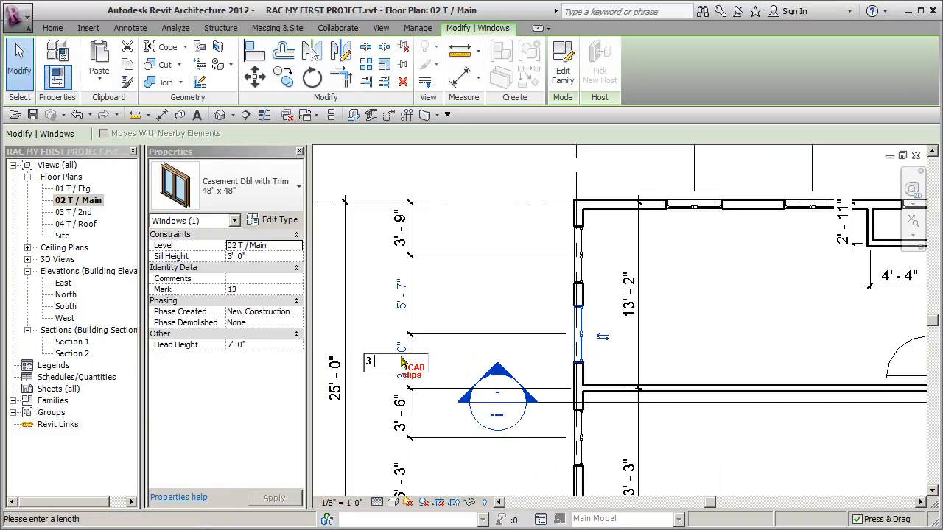
{"action": "key", "text": "Return"}
{"action": "left_click", "coordinate": [718, 368]}
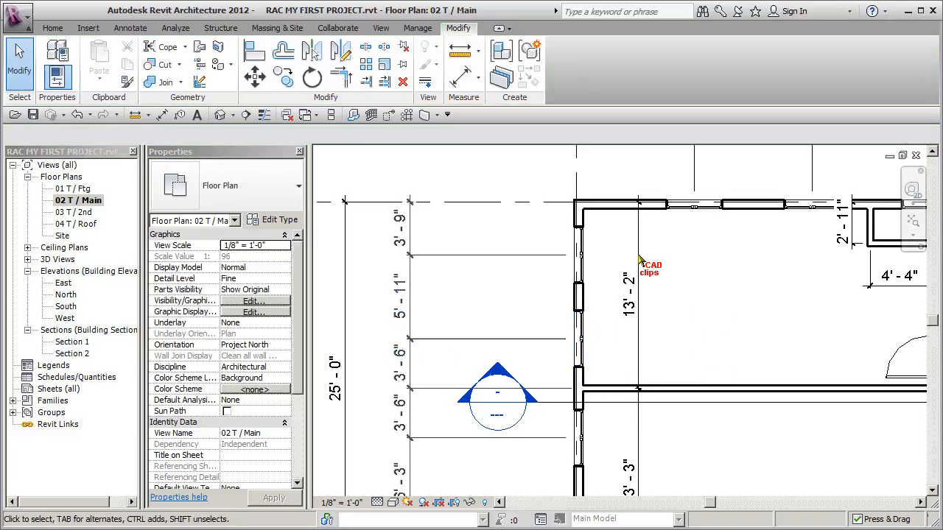
Set the north room's upper west-wall window to 3'-6" from the north grid line
{"action": "left_click", "coordinate": [579, 254]}
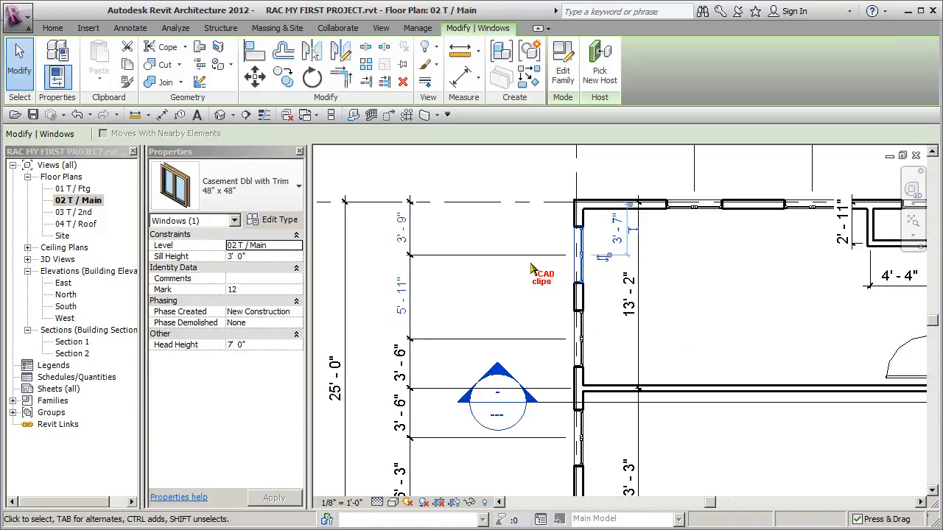
{"action": "left_click", "coordinate": [399, 225]}
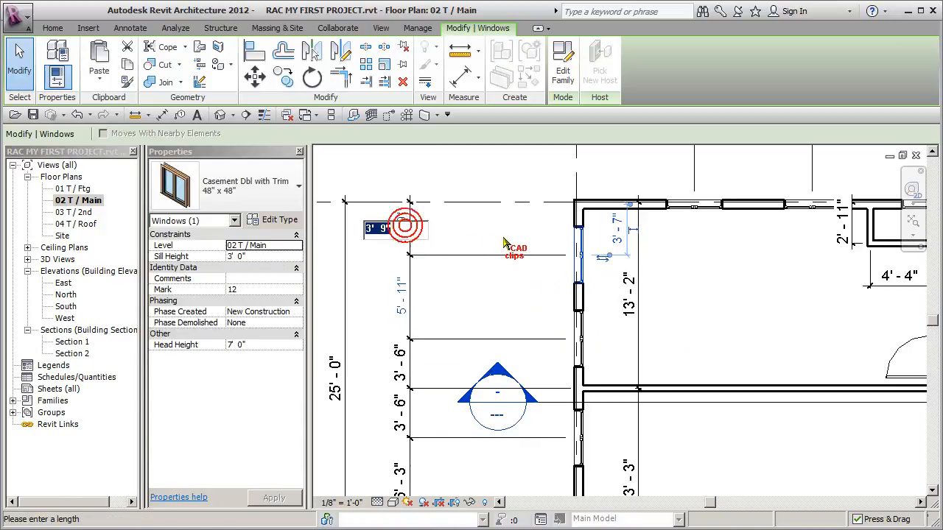
{"action": "type", "text": "3 6"}
{"action": "key", "text": "Return"}
{"action": "left_click", "coordinate": [716, 285]}
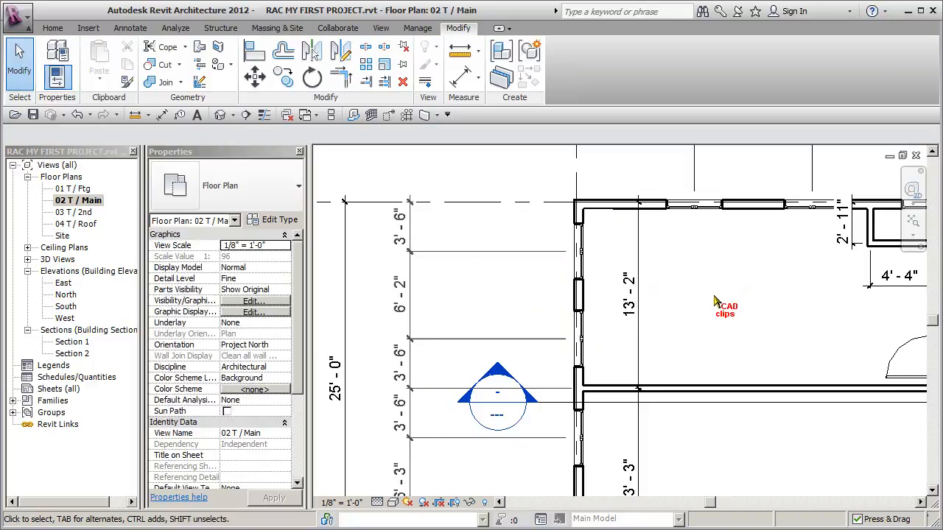
Place an aligned dimension string below the south wall from the west grid line through the three window centres to the partition east of them
{"action": "scroll", "coordinate": [685, 341], "scroll_direction": "down", "scroll_amount": 2}
{"action": "middle_click_drag", "start_coordinate": [711, 294], "coordinate": [586, 253]}
{"action": "middle_click_drag", "start_coordinate": [655, 375], "coordinate": [697, 241]}
{"action": "middle_click_drag", "start_coordinate": [670, 357], "coordinate": [671, 265]}
{"action": "middle_click_drag", "start_coordinate": [668, 373], "coordinate": [654, 197]}
{"action": "mouse_move", "coordinate": [686, 400]}
{"action": "middle_mouse_down"}
{"action": "mouse_move", "coordinate": [678, 384]}
{"action": "mouse_move", "coordinate": [609, 413]}
{"action": "middle_mouse_up"}
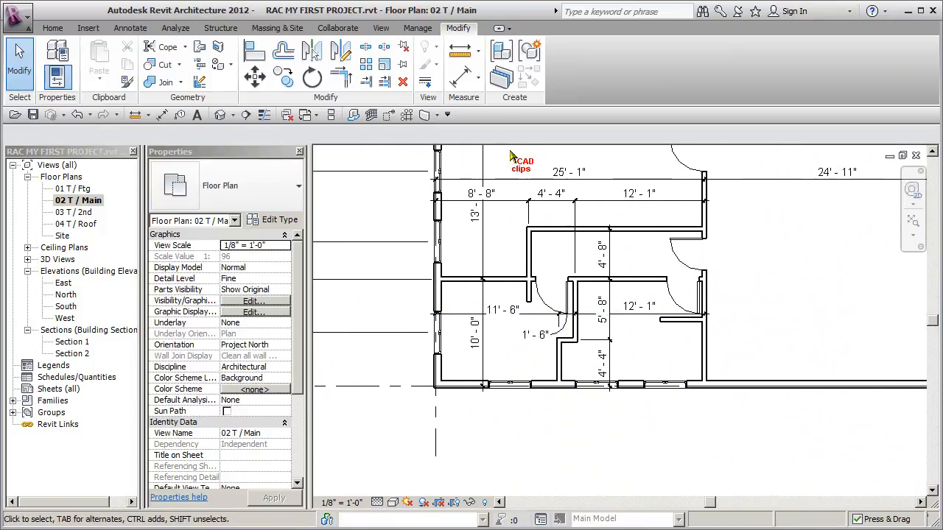
{"action": "left_click", "coordinate": [456, 77]}
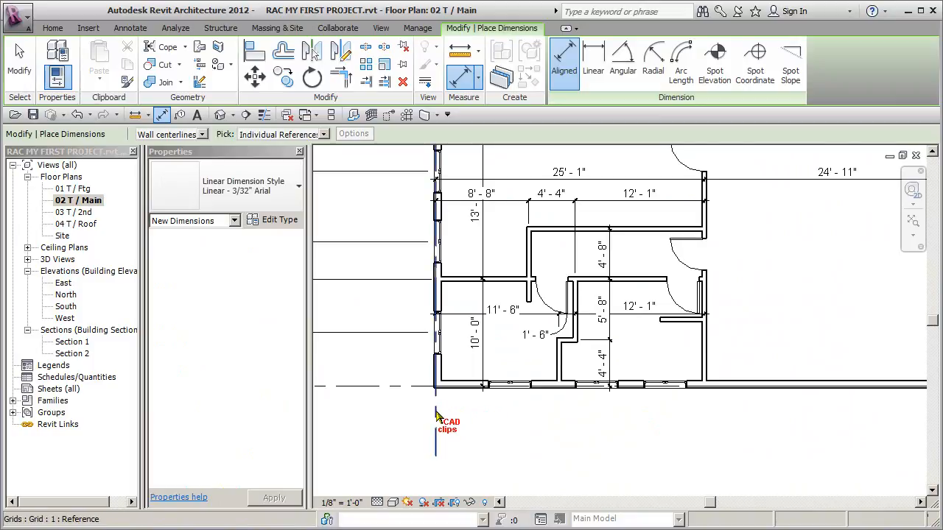
{"action": "left_click", "coordinate": [435, 416]}
{"action": "left_click", "coordinate": [511, 387]}
{"action": "left_click", "coordinate": [597, 389]}
{"action": "left_click", "coordinate": [663, 389]}
{"action": "scroll", "coordinate": [677, 432], "scroll_direction": "down", "scroll_amount": 1}
{"action": "scroll", "coordinate": [677, 435], "scroll_direction": "down", "scroll_amount": 2}
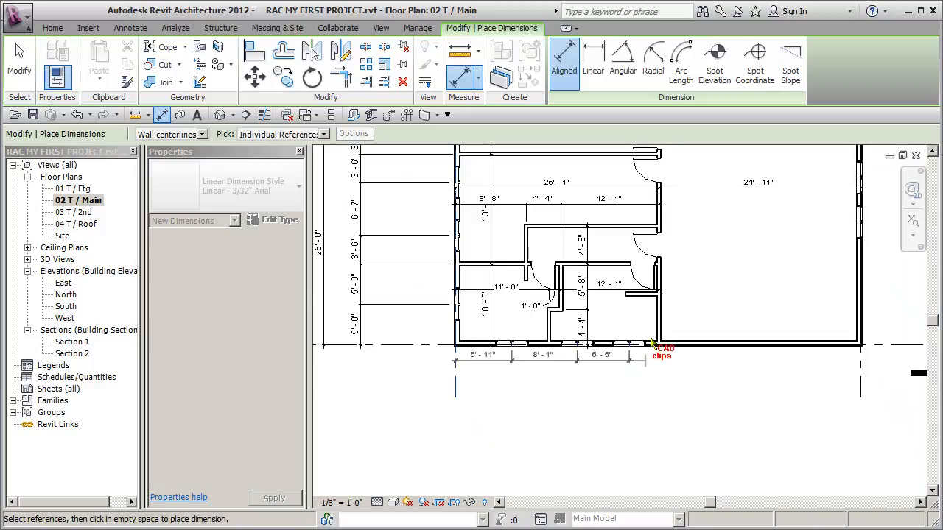
{"action": "scroll", "coordinate": [648, 377], "scroll_direction": "up", "scroll_amount": 2}
{"action": "left_click", "coordinate": [661, 328]}
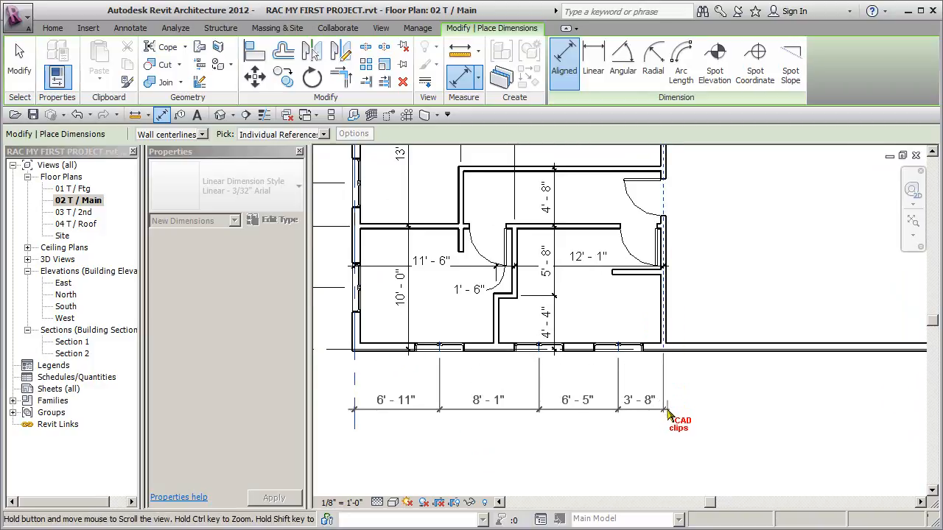
{"action": "middle_click_drag", "start_coordinate": [665, 410], "coordinate": [610, 389]}
{"action": "scroll", "coordinate": [616, 390], "scroll_direction": "down", "scroll_amount": 1}
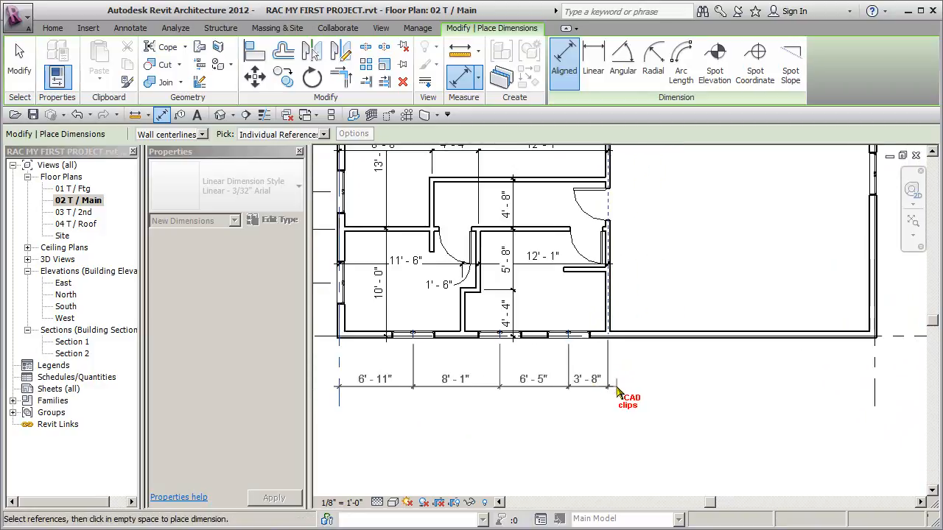
{"action": "left_click", "coordinate": [615, 389]}
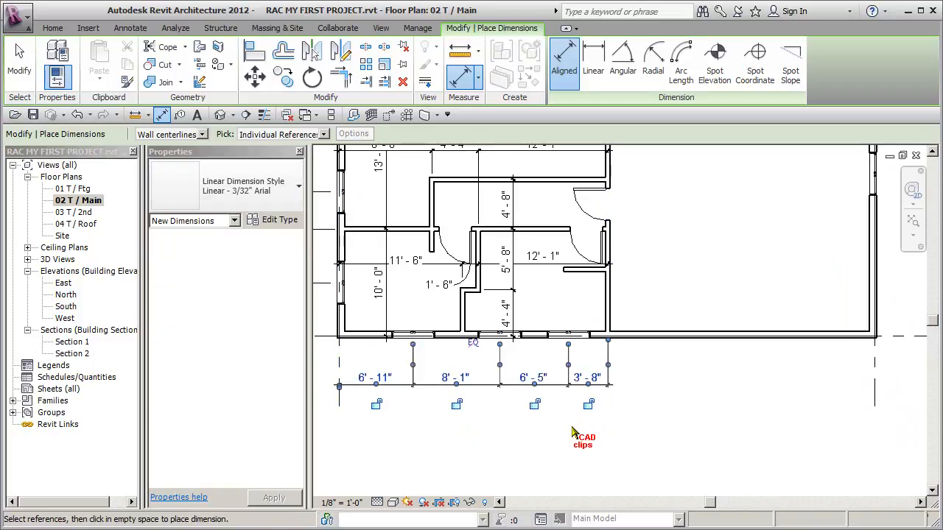
{"action": "key", "text": "Escape"}
{"action": "key", "text": "Escape"}
Try equal spacing on the south window dimension string and undo it
{"action": "scroll", "coordinate": [421, 393], "scroll_direction": "up", "scroll_amount": 3}
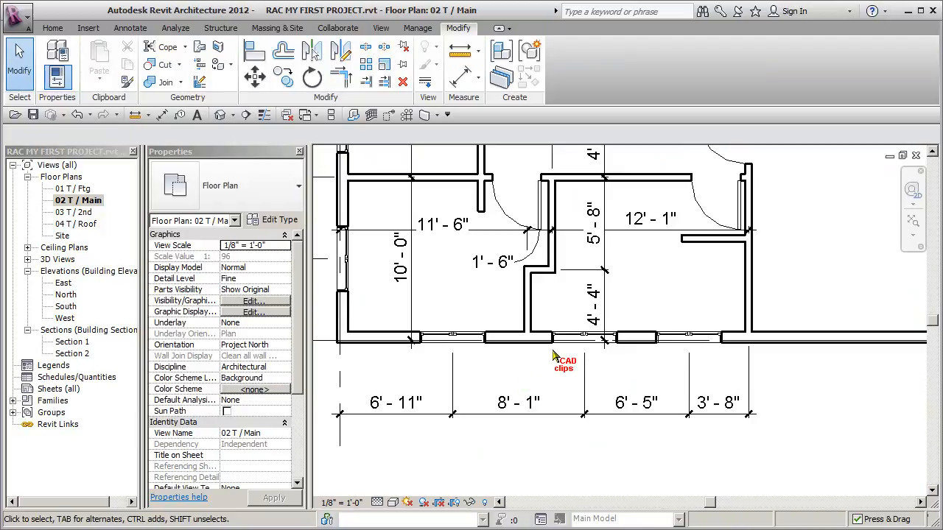
{"action": "left_click", "coordinate": [548, 422]}
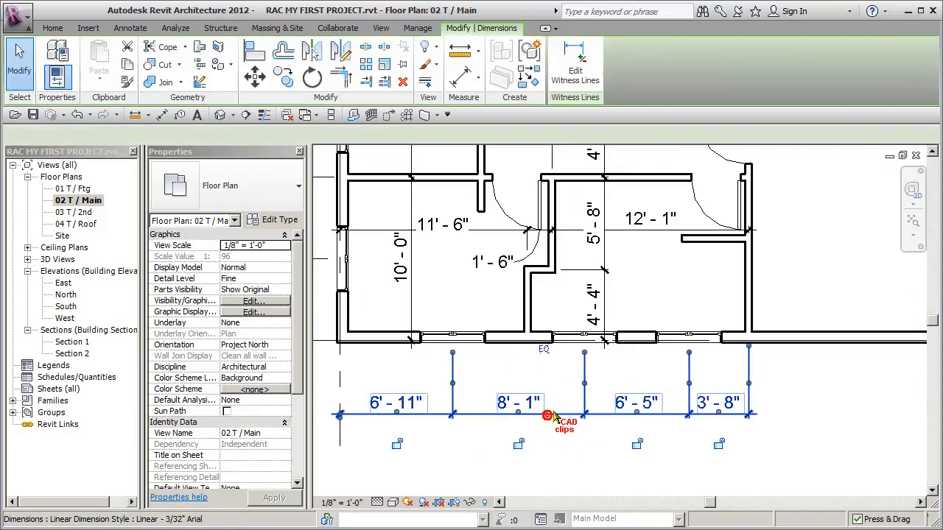
{"action": "left_click", "coordinate": [544, 350]}
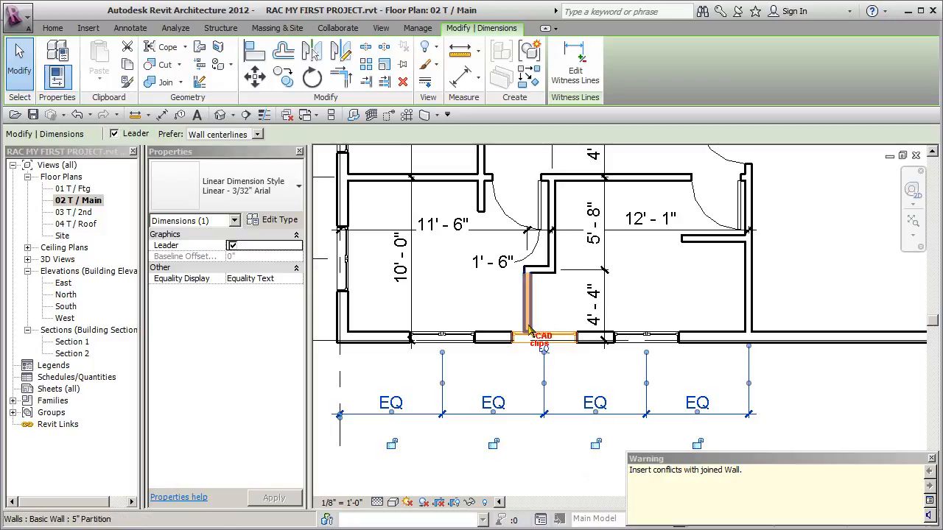
{"action": "left_click", "coordinate": [582, 453]}
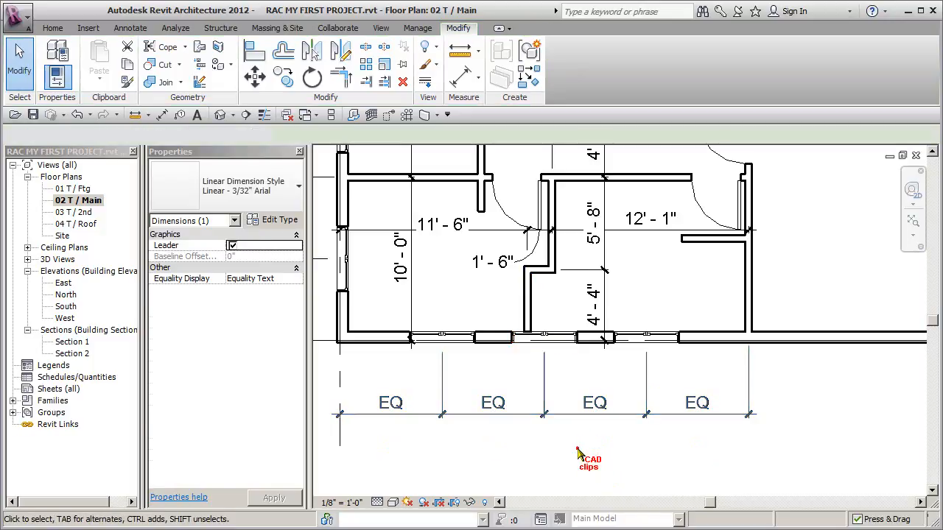
{"action": "left_click", "coordinate": [80, 116]}
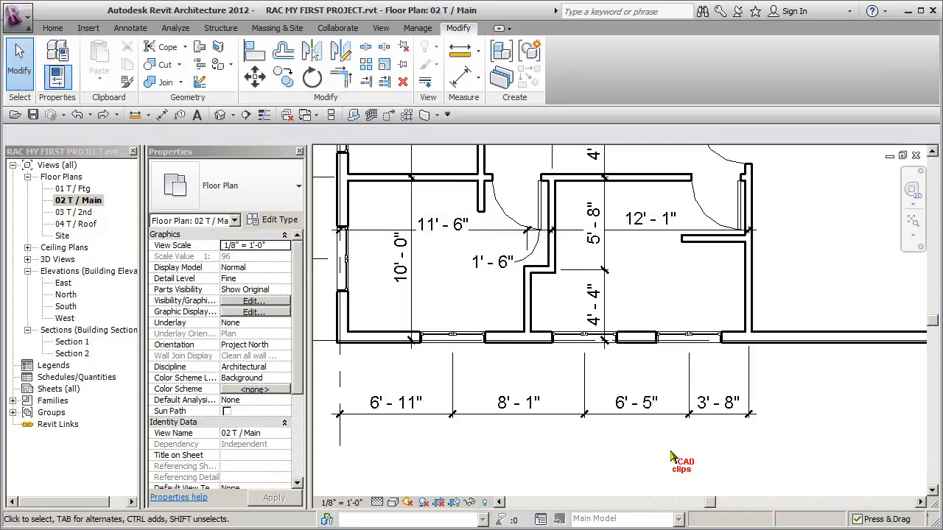
Nudge the easternmost of the three south windows east until it is 2'-10" from the partition
{"action": "left_click", "coordinate": [704, 340]}
{"action": "key", "text": "Right"}
{"action": "key", "text": "Right"}
{"action": "key", "text": "Right"}
{"action": "key", "text": "Right"}
{"action": "key", "text": "Right"}
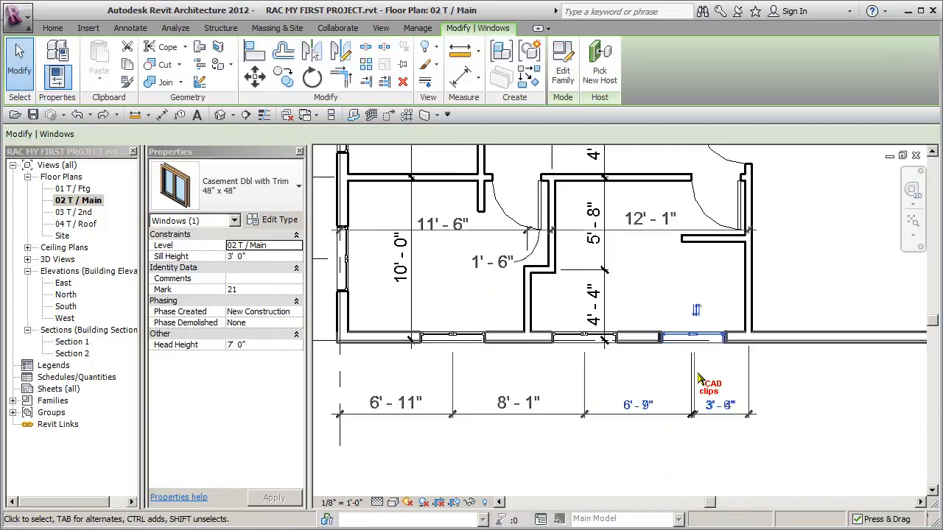
Nudge the middle south window west until it is 7'-7" from the window east of it
{"action": "left_click", "coordinate": [580, 338]}
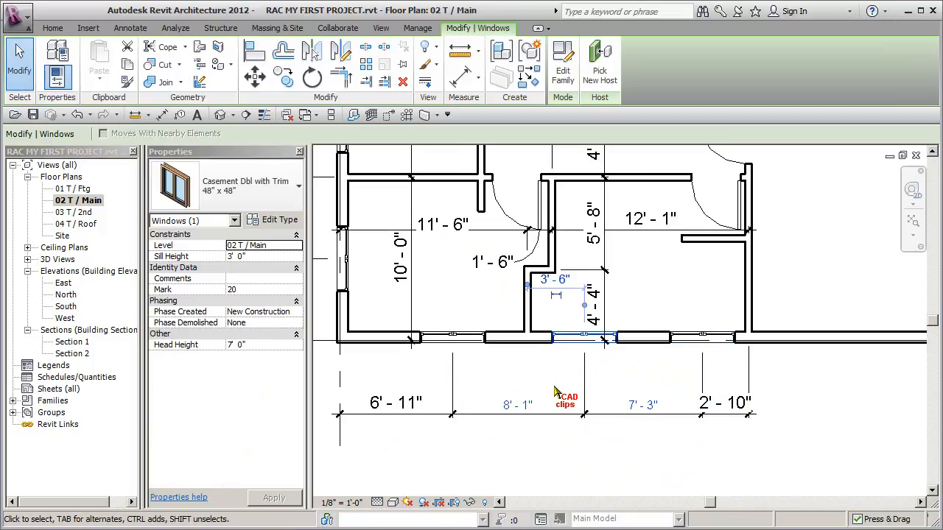
{"action": "key", "text": "Right"}
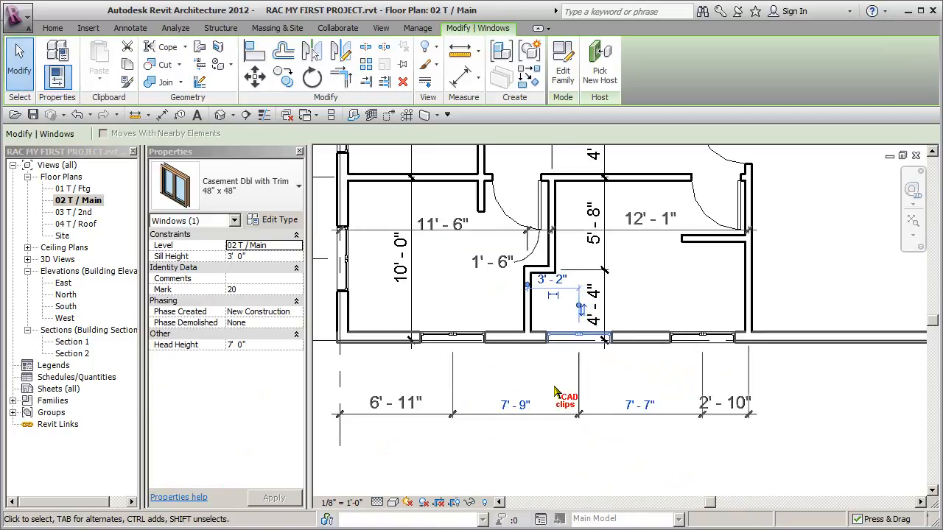
{"action": "left_click", "coordinate": [606, 472]}
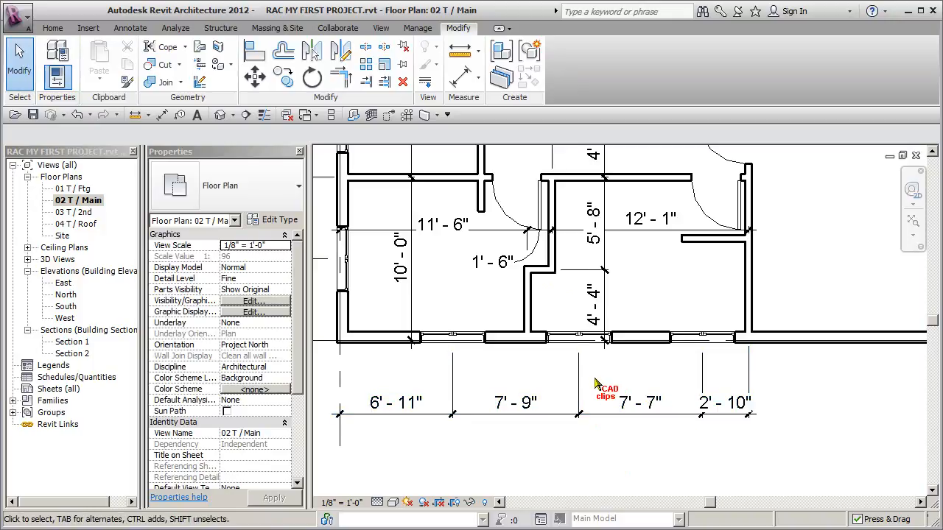
Set the westernmost south window to 7'-7" from the middle south window
{"action": "left_click", "coordinate": [471, 337]}
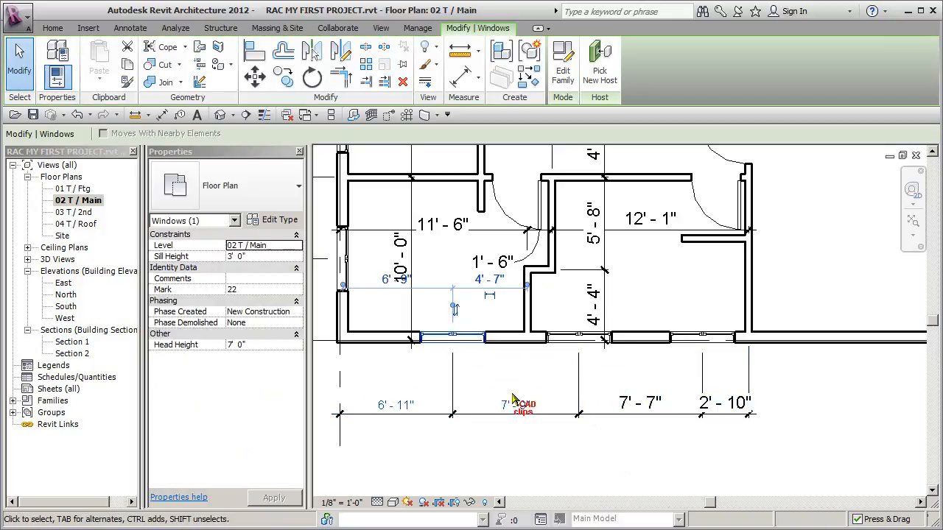
{"action": "left_click", "coordinate": [522, 404]}
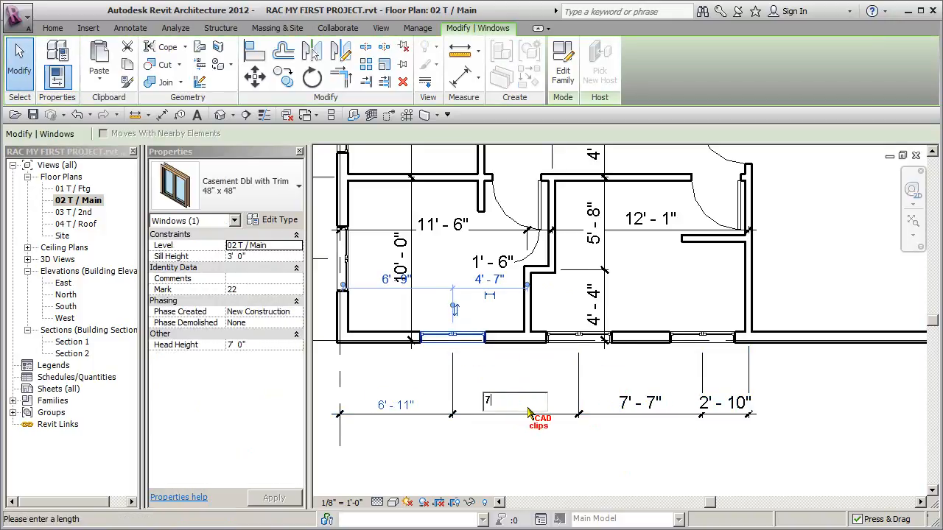
{"action": "key", "text": "Return"}
{"action": "key", "text": "Escape"}
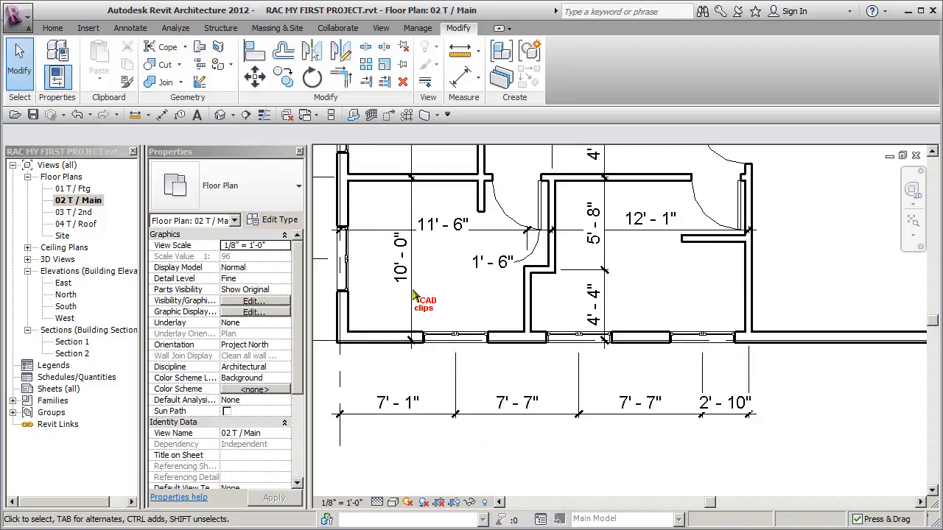
Examine the south window spacing in the 3D view and return to the 02 T / Main floor plan
{"action": "left_click", "coordinate": [220, 114]}
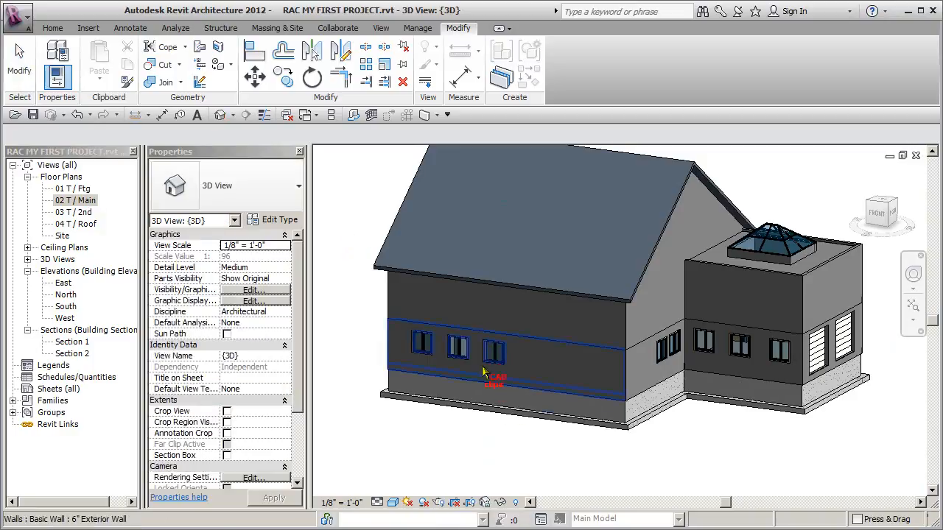
{"action": "left_click", "coordinate": [466, 359]}
{"action": "middle_click_drag", "start_coordinate": [465, 358], "coordinate": [634, 418], "text": "shift"}
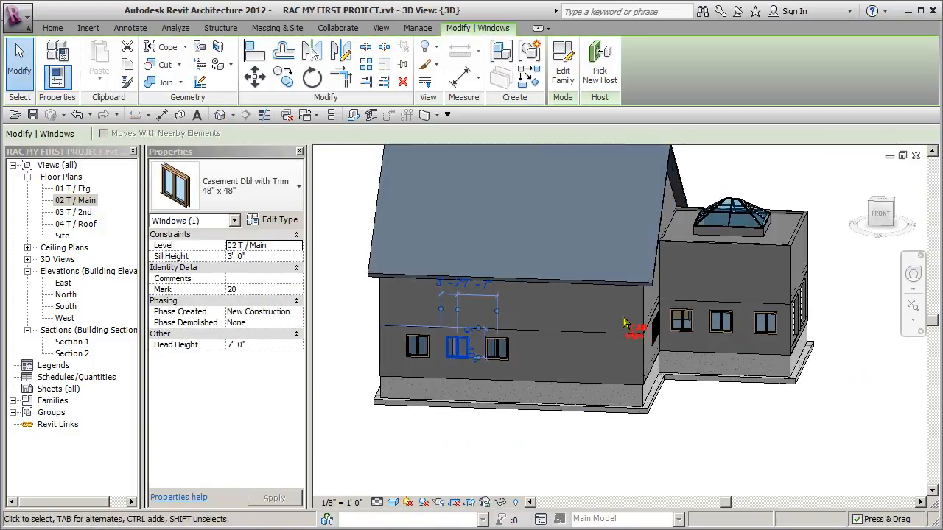
{"action": "double_click", "coordinate": [74, 201]}
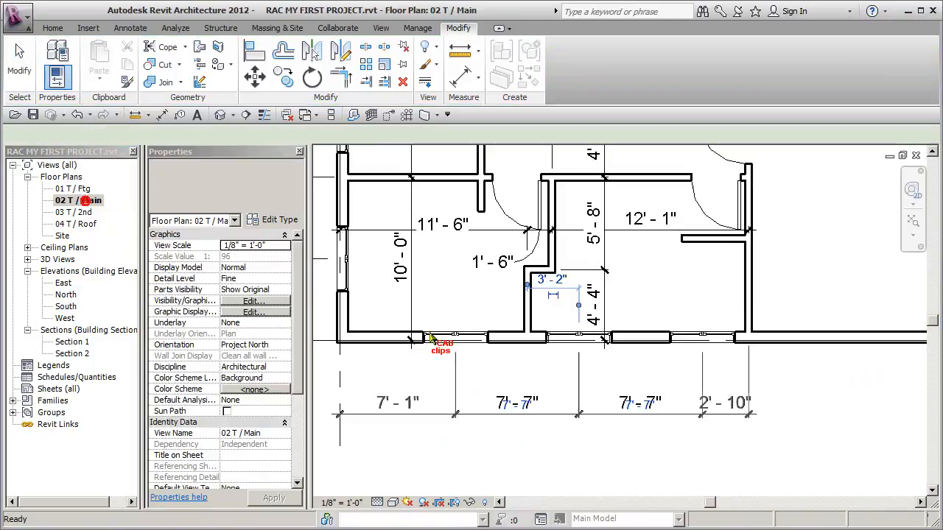
Dimension the main block's two east-wall windows from the grid line along the east wing's south wall, with the string inside the room
{"action": "middle_click_drag", "start_coordinate": [852, 410], "coordinate": [378, 443]}
{"action": "middle_click_drag", "start_coordinate": [703, 271], "coordinate": [472, 457]}
{"action": "middle_click_drag", "start_coordinate": [625, 324], "coordinate": [557, 363]}
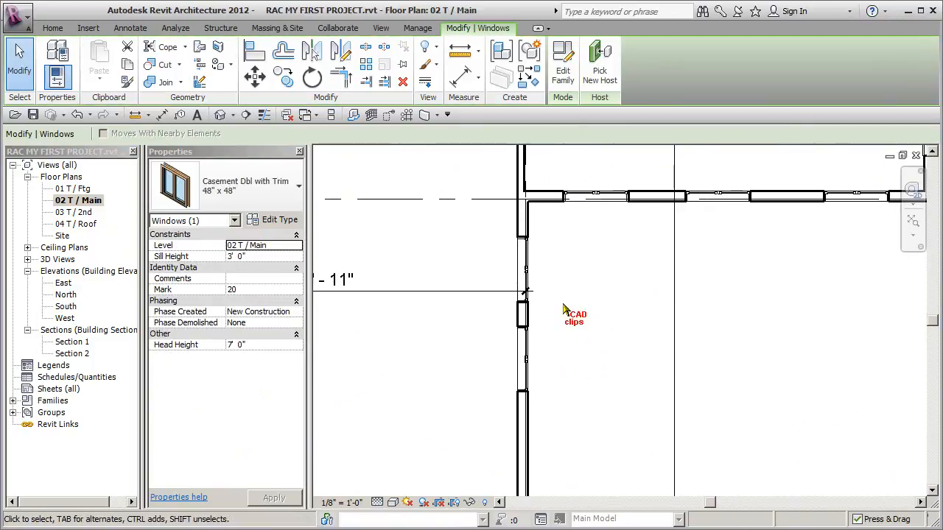
{"action": "left_click", "coordinate": [462, 81]}
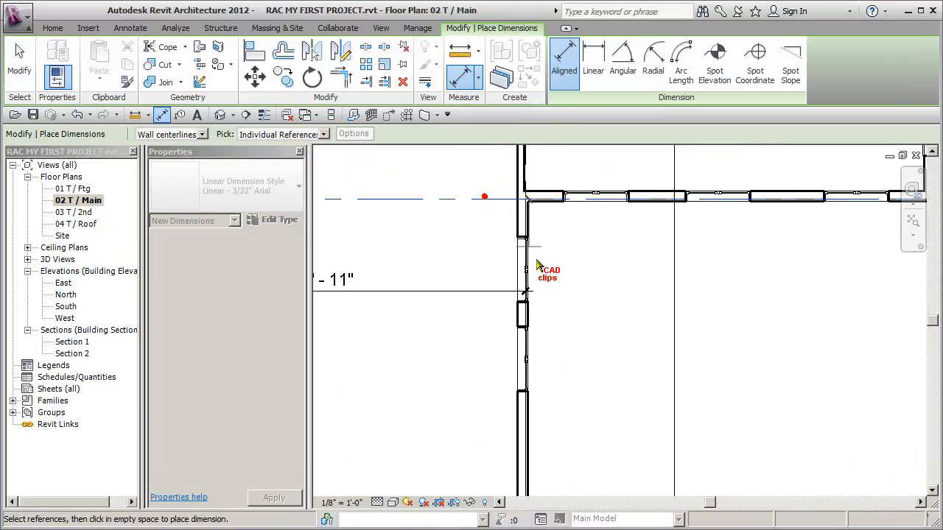
{"action": "left_click", "coordinate": [525, 268]}
{"action": "left_click", "coordinate": [525, 361]}
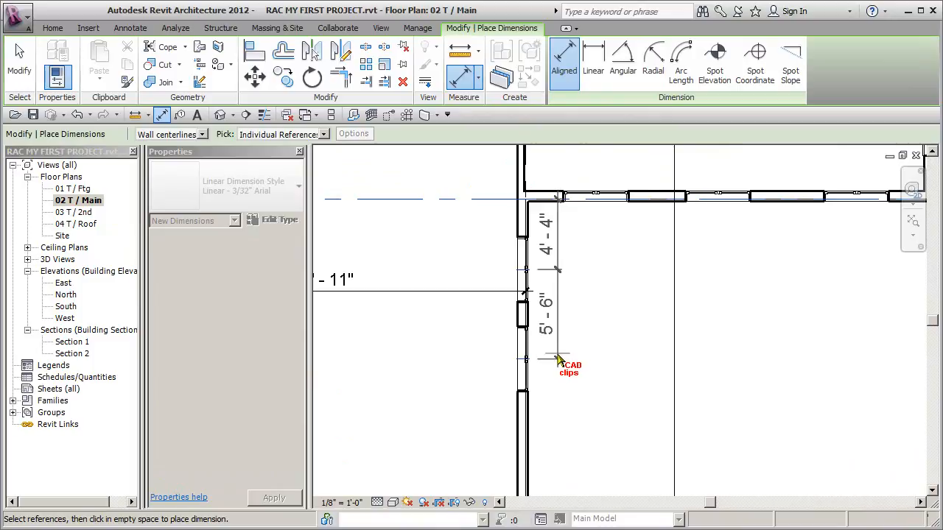
{"action": "left_click", "coordinate": [593, 344]}
{"action": "middle_click_drag", "start_coordinate": [597, 317], "coordinate": [497, 316]}
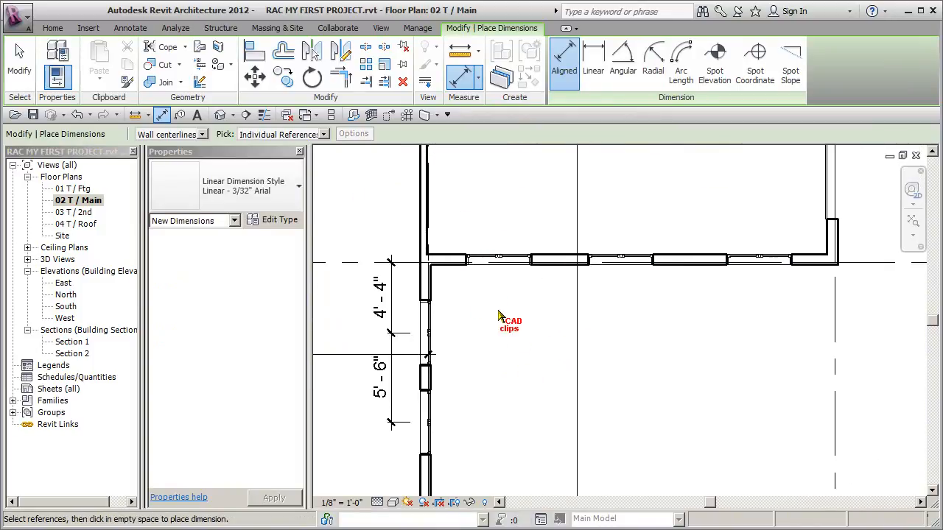
Dimension the three windows on the east wing's south wall from the main block's east wall to the east grid line
{"action": "key", "text": "Tab"}
{"action": "left_click", "coordinate": [431, 284]}
{"action": "left_click", "coordinate": [500, 269]}
{"action": "left_click", "coordinate": [621, 272]}
{"action": "left_click", "coordinate": [765, 274]}
{"action": "left_click", "coordinate": [833, 313]}
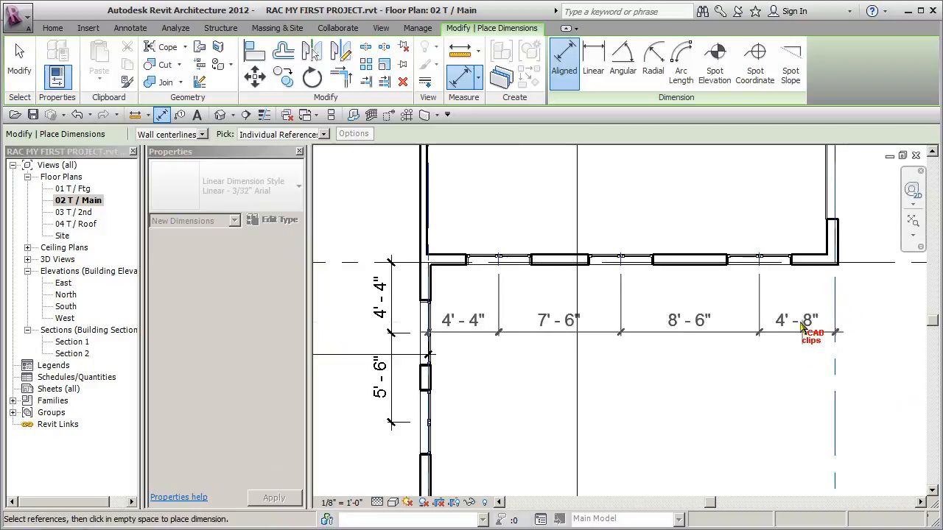
{"action": "left_click", "coordinate": [800, 321]}
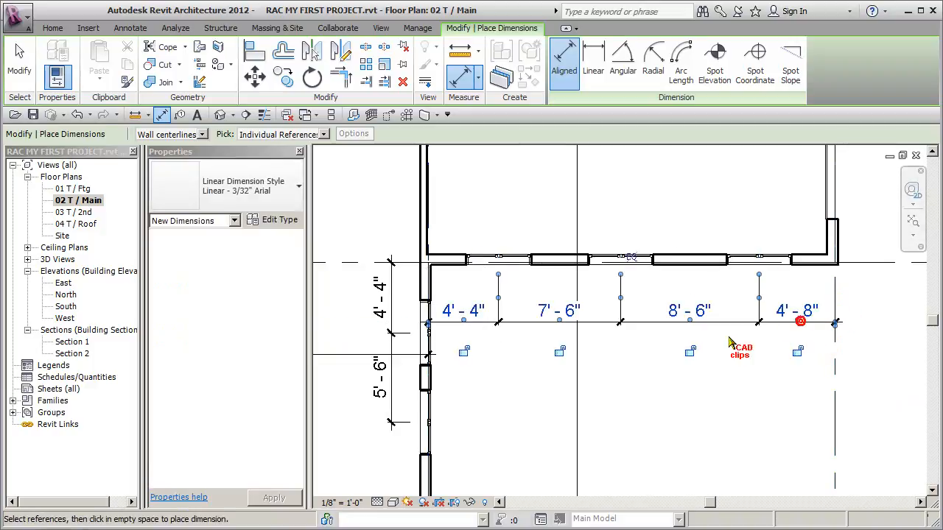
Space the east wing's three south windows equally using the dimension string's equality constraint
{"action": "left_click", "coordinate": [631, 257]}
{"action": "left_click", "coordinate": [659, 404]}
{"action": "scroll", "coordinate": [660, 411], "scroll_direction": "down", "scroll_amount": 1}
{"action": "key", "text": "Escape"}
{"action": "key", "text": "Escape"}
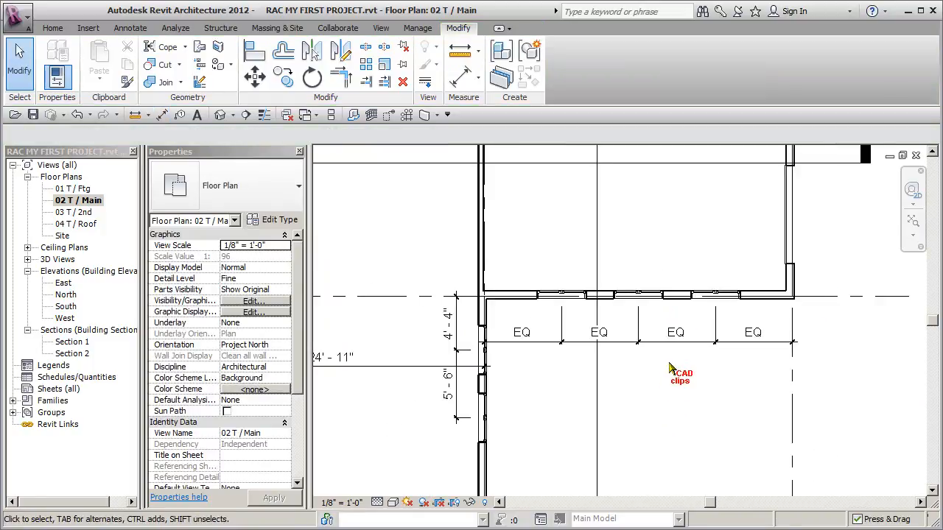
Set the equality display of the east wing's south window dimension string to Value and back to Equality Text
{"action": "left_click", "coordinate": [672, 342]}
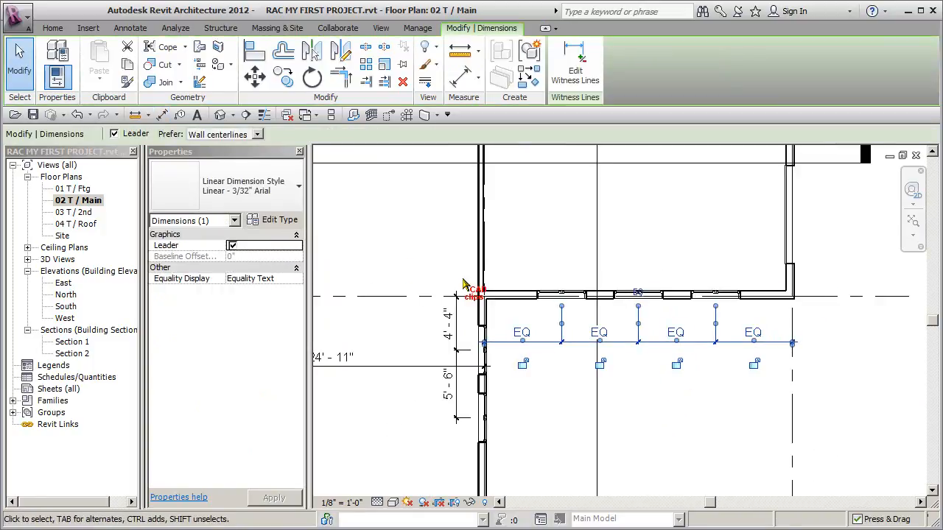
{"action": "left_click", "coordinate": [294, 280]}
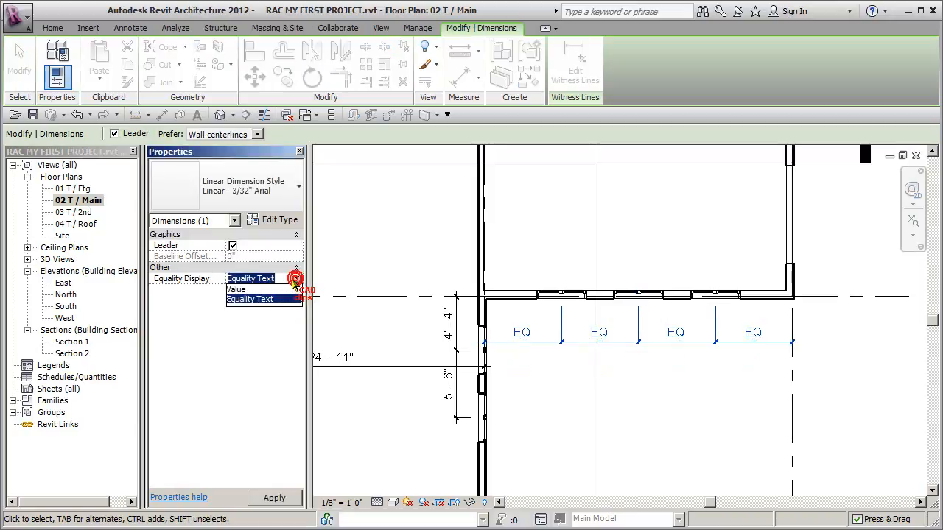
{"action": "left_click", "coordinate": [240, 290]}
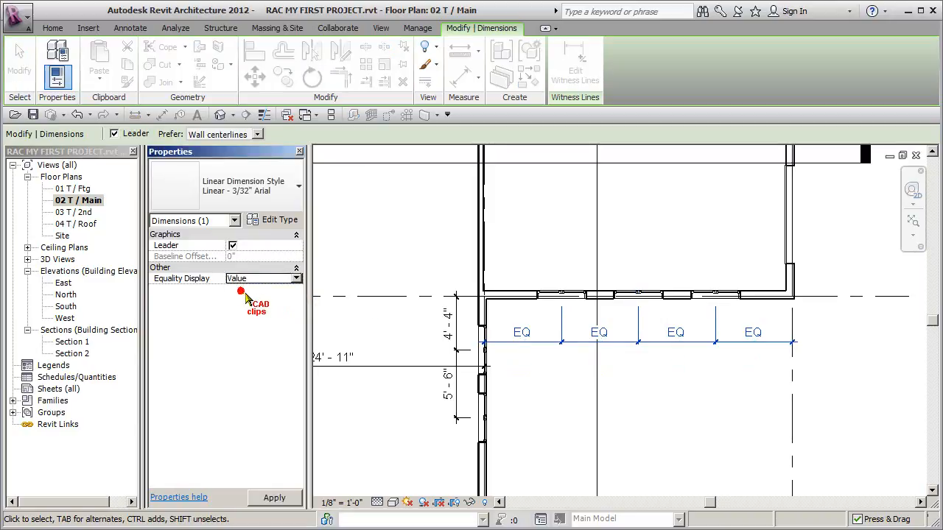
{"action": "left_click", "coordinate": [293, 280]}
{"action": "left_click", "coordinate": [246, 301]}
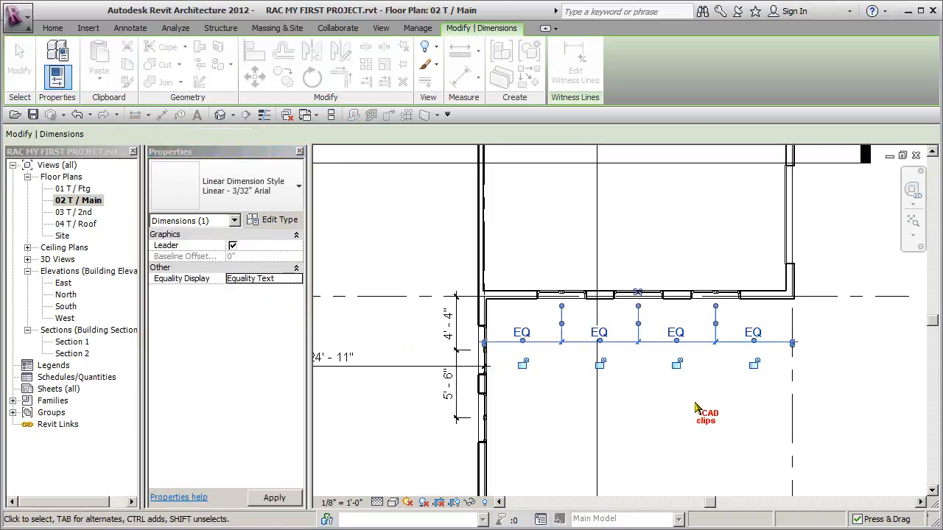
{"action": "key", "text": "Escape"}
Dimension the two overhead doors on the east wing's east wall between grid lines B and A, with the string outside the building
{"action": "scroll", "coordinate": [736, 375], "scroll_direction": "down", "scroll_amount": 1}
{"action": "middle_click_drag", "start_coordinate": [737, 376], "coordinate": [640, 298]}
{"action": "left_click", "coordinate": [461, 76]}
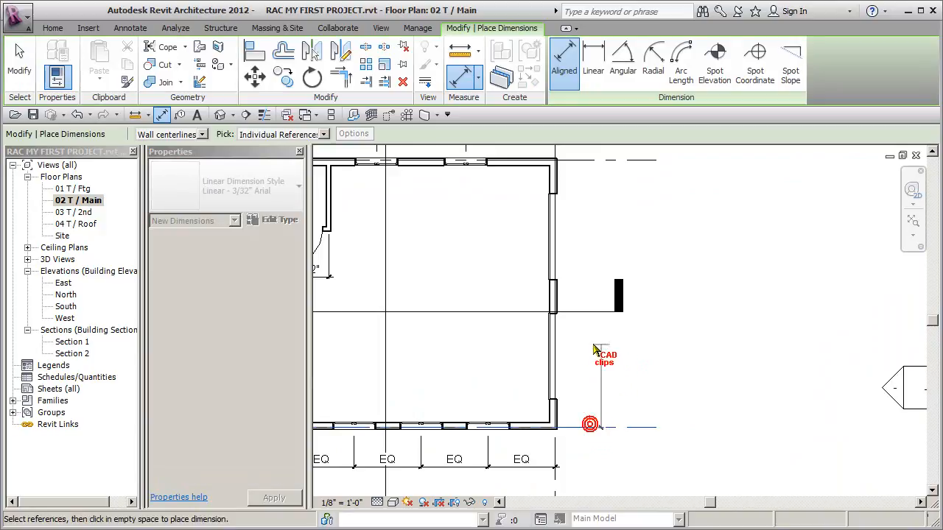
{"action": "left_click", "coordinate": [597, 338]}
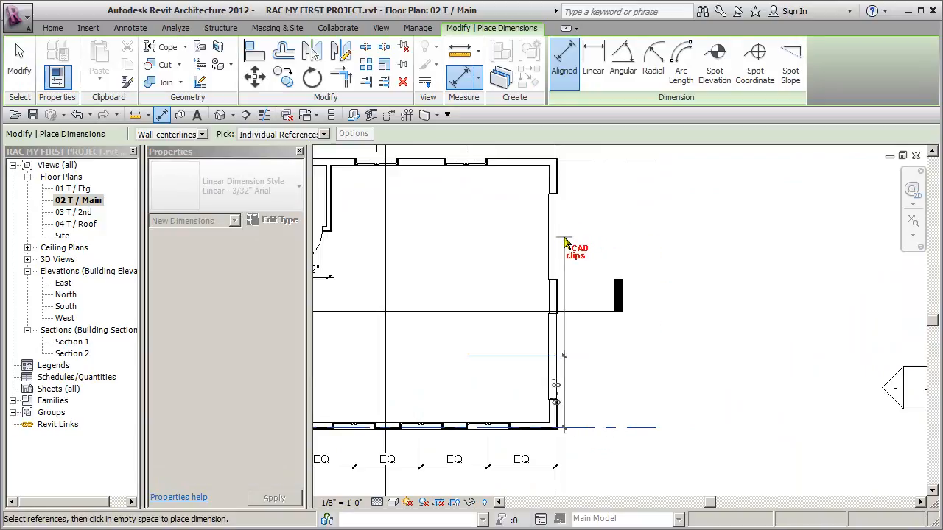
{"action": "left_click", "coordinate": [558, 238]}
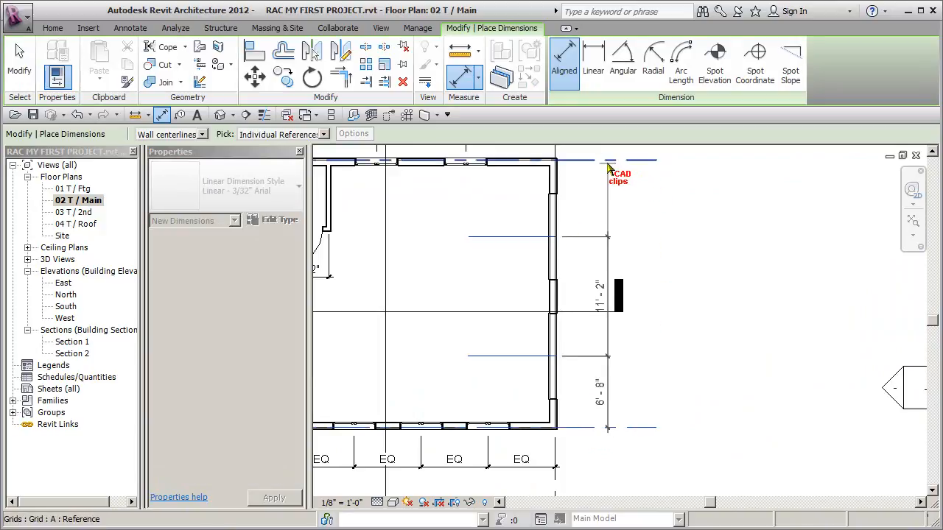
{"action": "left_click", "coordinate": [597, 176]}
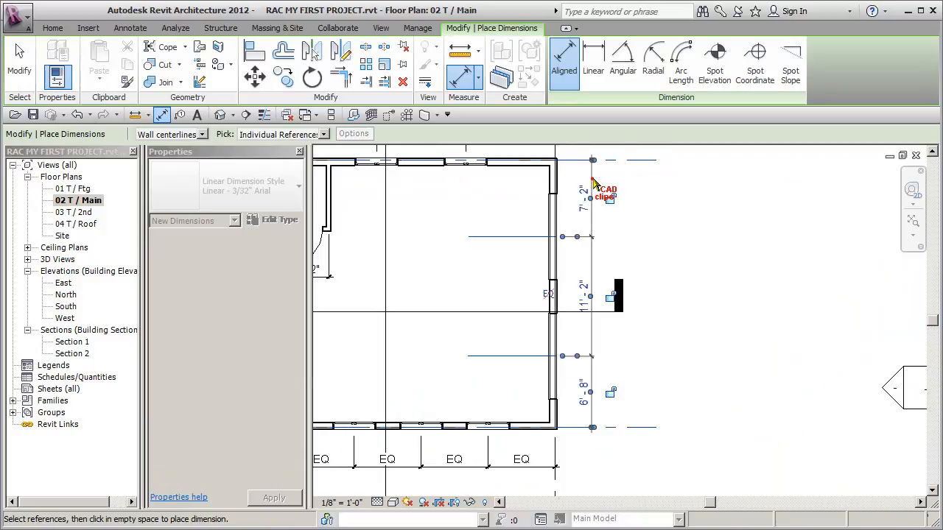
{"action": "left_click", "coordinate": [594, 182]}
{"action": "key", "text": "Escape"}
{"action": "key", "text": "Escape"}
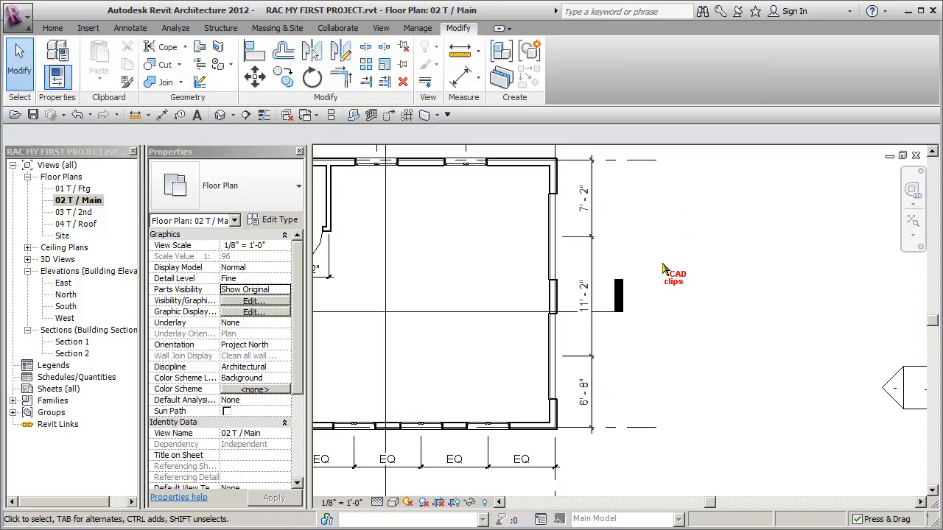
Try to set the north overhead door's temporary dimension from the east wing's north wall to 7'
{"action": "left_click", "coordinate": [552, 221]}
{"action": "left_click", "coordinate": [581, 198]}
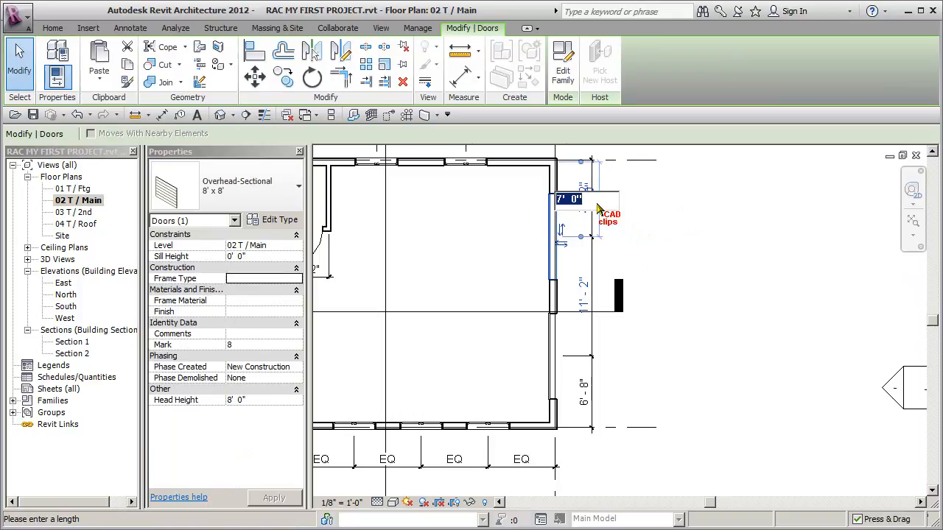
{"action": "type", "text": "7"}
{"action": "key", "text": "Return"}
{"action": "left_click", "coordinate": [691, 214]}
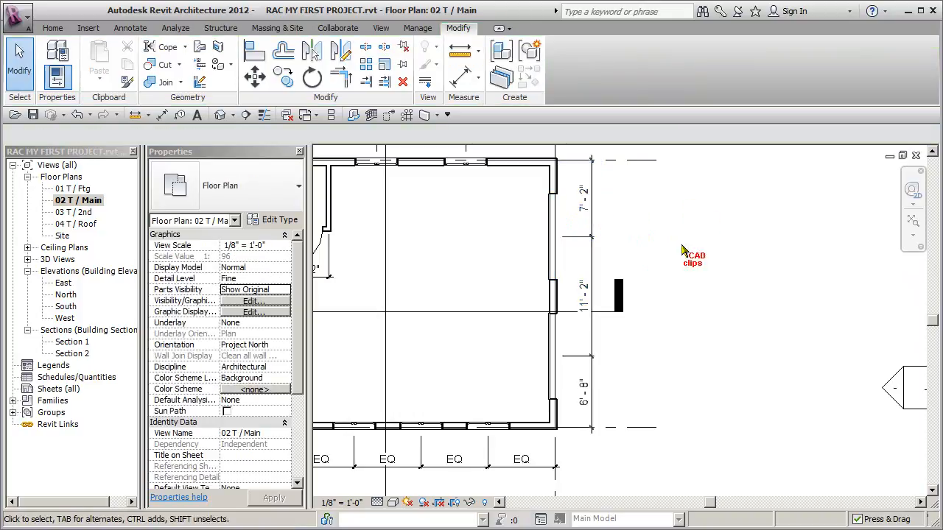
Reposition the north overhead door by setting its permanent dimension from grid line A to 7'-0"
{"action": "left_click", "coordinate": [578, 225]}
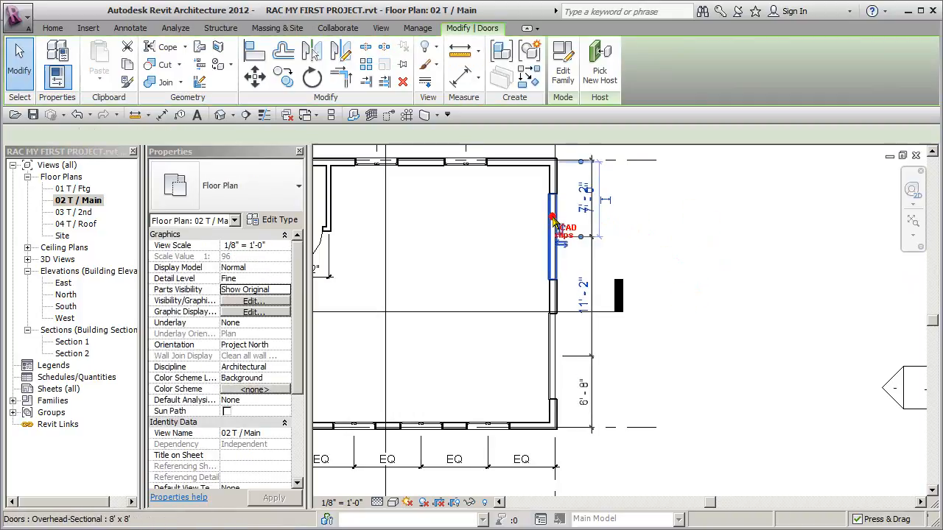
{"action": "scroll", "coordinate": [589, 221], "scroll_direction": "up", "scroll_amount": 4}
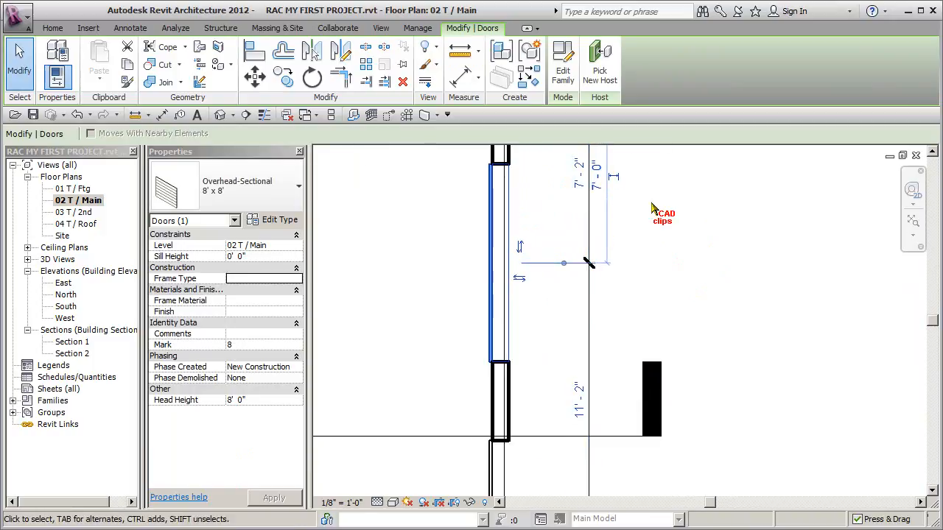
{"action": "left_click", "coordinate": [664, 276]}
{"action": "scroll", "coordinate": [663, 277], "scroll_direction": "down", "scroll_amount": 2}
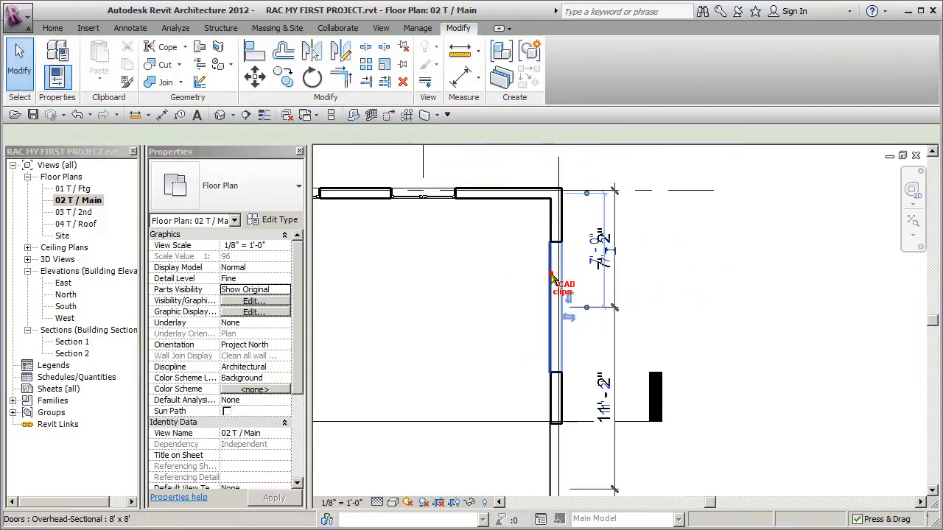
{"action": "left_click", "coordinate": [552, 278]}
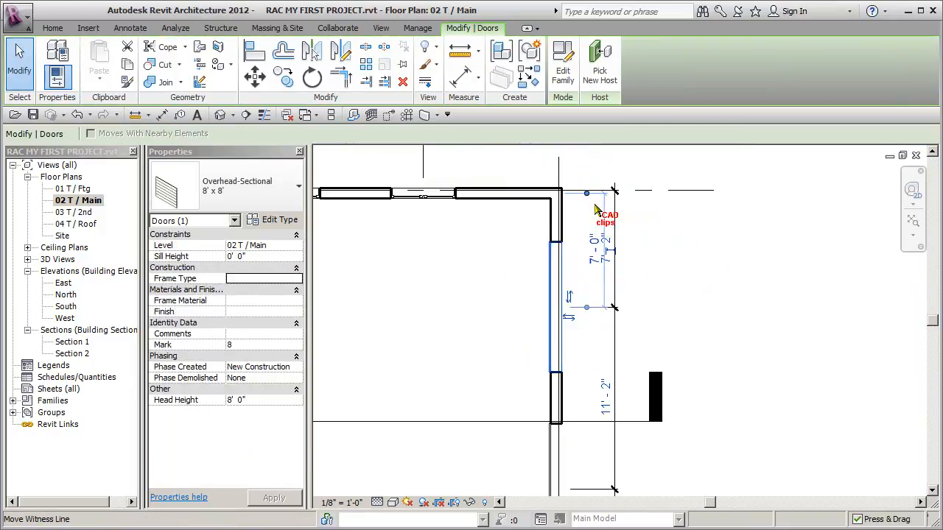
{"action": "left_click", "coordinate": [609, 242]}
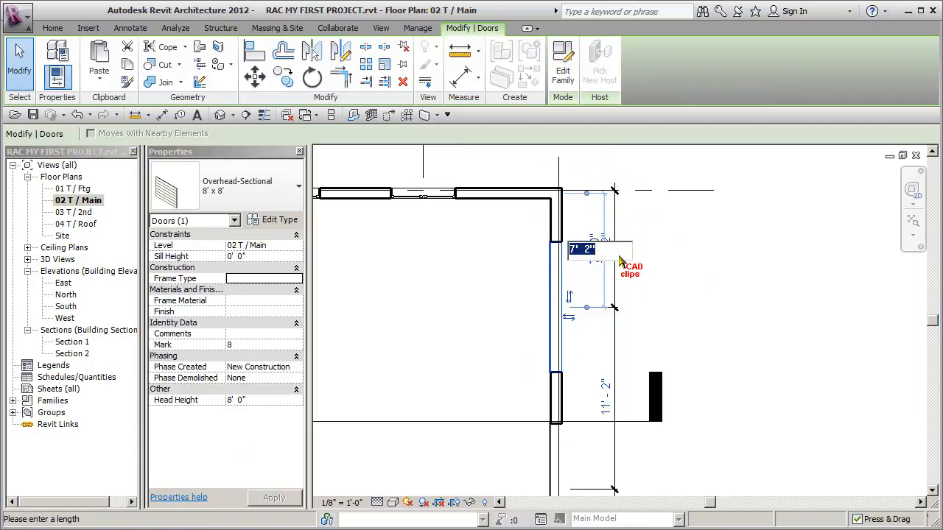
{"action": "key", "text": "Return"}
{"action": "key", "text": "Escape"}
Reposition the south overhead door so its center is 7'-2" from grid line B, using its temporary dimension
{"action": "scroll", "coordinate": [751, 254], "scroll_direction": "down", "scroll_amount": 2}
{"action": "middle_click_drag", "start_coordinate": [744, 250], "coordinate": [719, 242]}
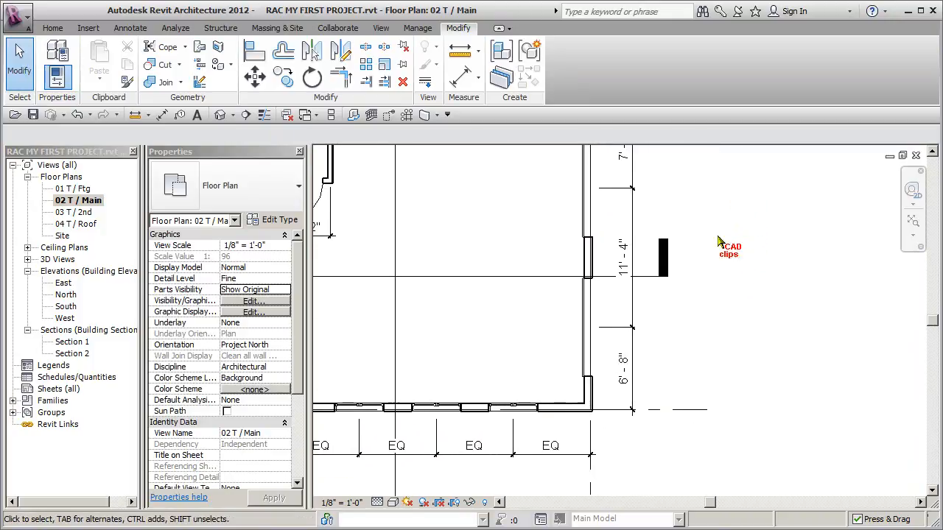
{"action": "left_click", "coordinate": [591, 343]}
{"action": "left_click", "coordinate": [626, 371]}
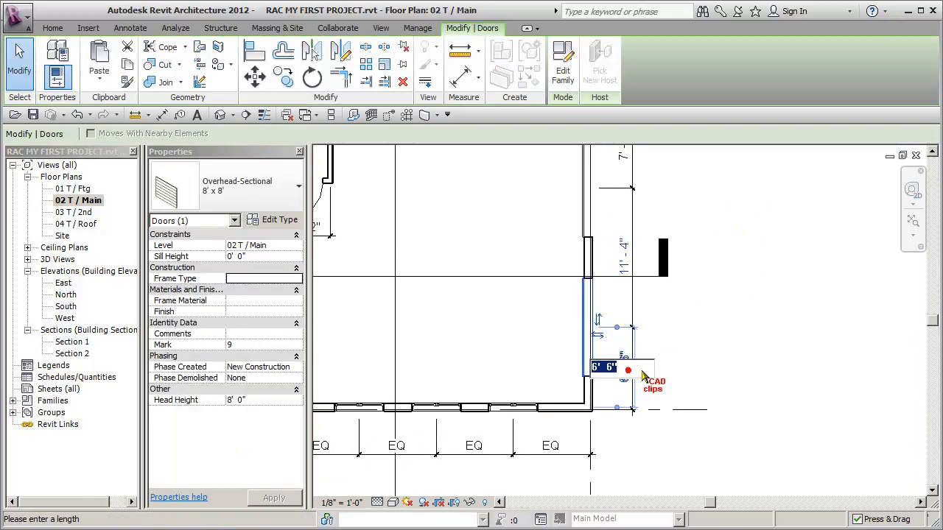
{"action": "key", "text": "Return"}
{"action": "left_click", "coordinate": [732, 343]}
Move the north wall's window dimension string farther from the building, closer to the grid dimension strings
{"action": "middle_click_drag", "start_coordinate": [692, 283], "coordinate": [675, 296]}
{"action": "scroll", "coordinate": [675, 295], "scroll_direction": "down", "scroll_amount": 4}
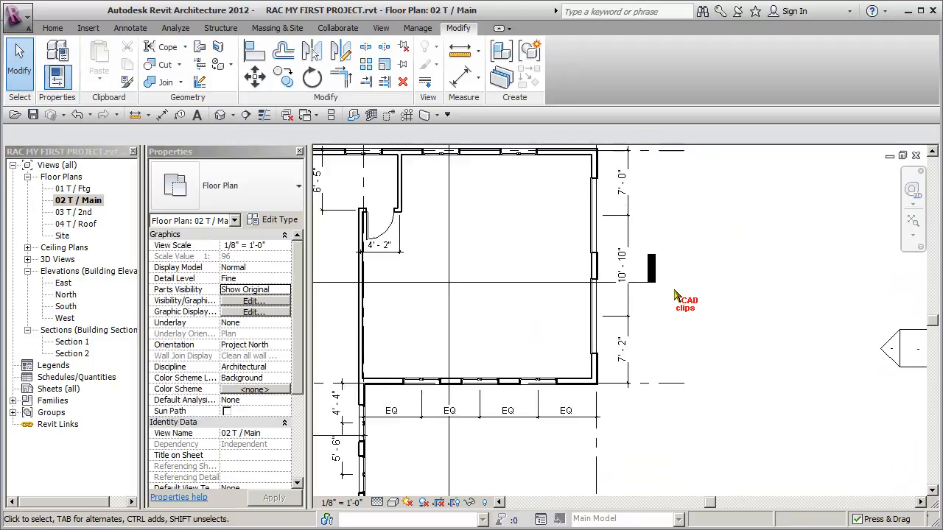
{"action": "middle_click_drag", "start_coordinate": [614, 292], "coordinate": [694, 295]}
{"action": "scroll", "coordinate": [693, 296], "scroll_direction": "down", "scroll_amount": 1}
{"action": "middle_click_drag", "start_coordinate": [617, 274], "coordinate": [656, 293]}
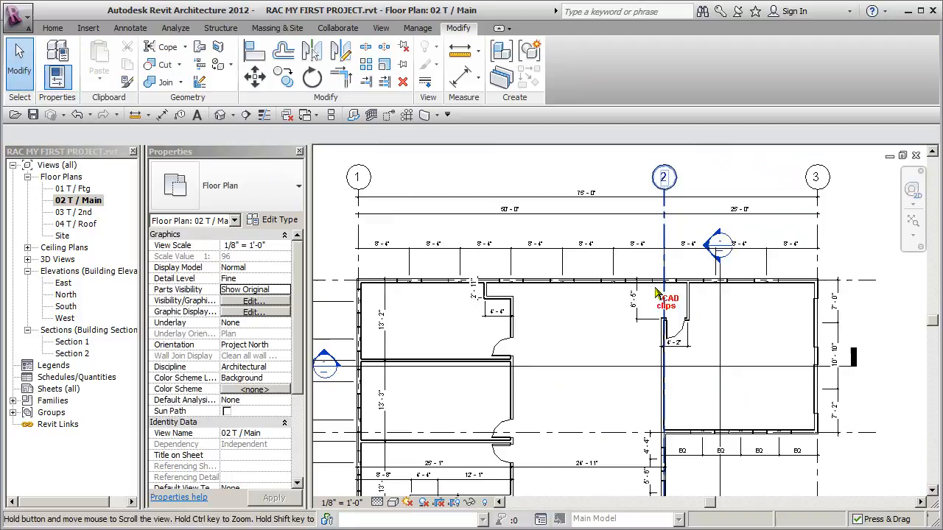
{"action": "left_click", "coordinate": [596, 252]}
{"action": "left_click_drag", "start_coordinate": [596, 252], "coordinate": [593, 231]}
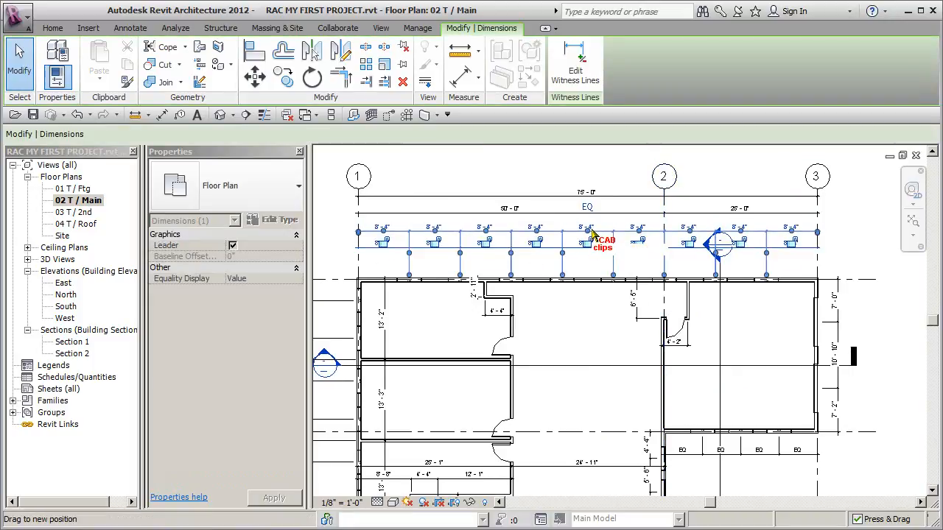
{"action": "left_click", "coordinate": [841, 226]}
{"action": "left_click", "coordinate": [782, 234]}
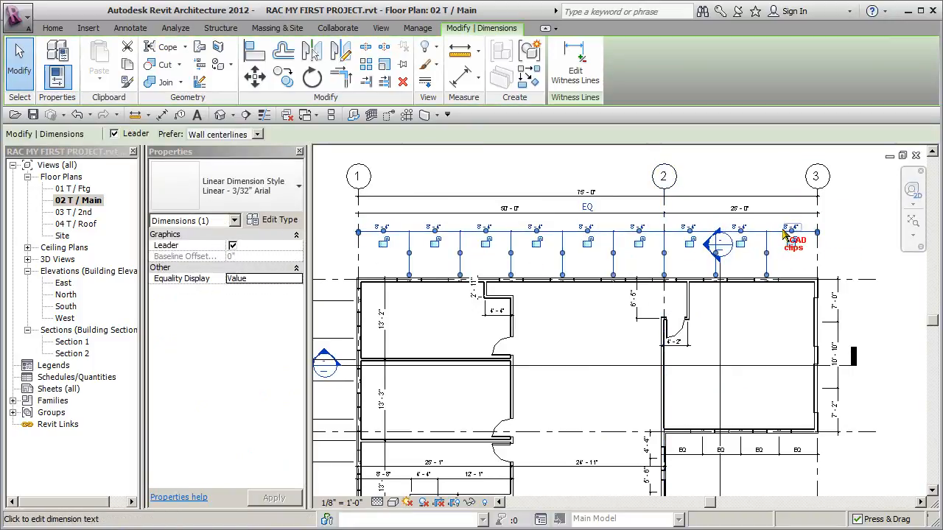
{"action": "left_click_drag", "start_coordinate": [782, 233], "coordinate": [669, 208]}
{"action": "left_click", "coordinate": [844, 239]}
Add an overall dimension between grid lines B and A outside the overhead door dimension string
{"action": "middle_click_drag", "start_coordinate": [860, 273], "coordinate": [811, 235]}
{"action": "middle_click_drag", "start_coordinate": [739, 188], "coordinate": [694, 168]}
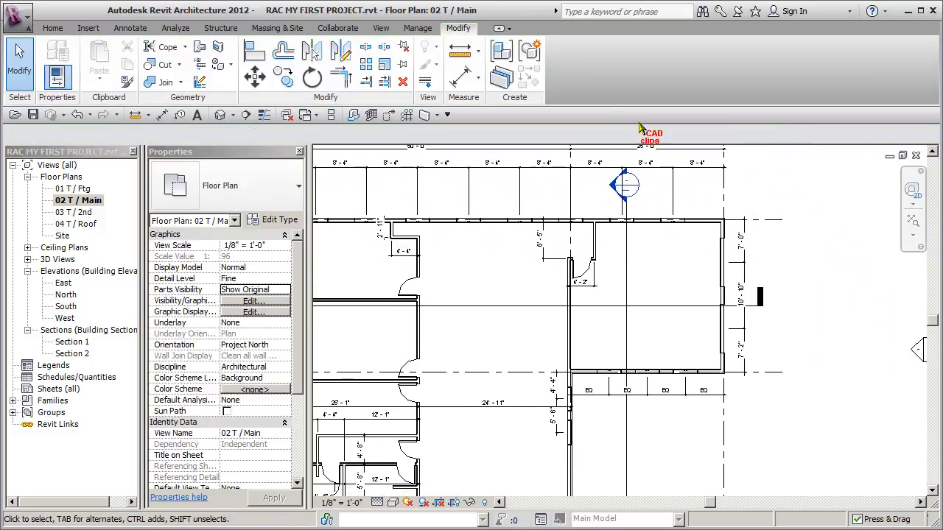
{"action": "left_click", "coordinate": [459, 76]}
{"action": "left_click", "coordinate": [769, 372]}
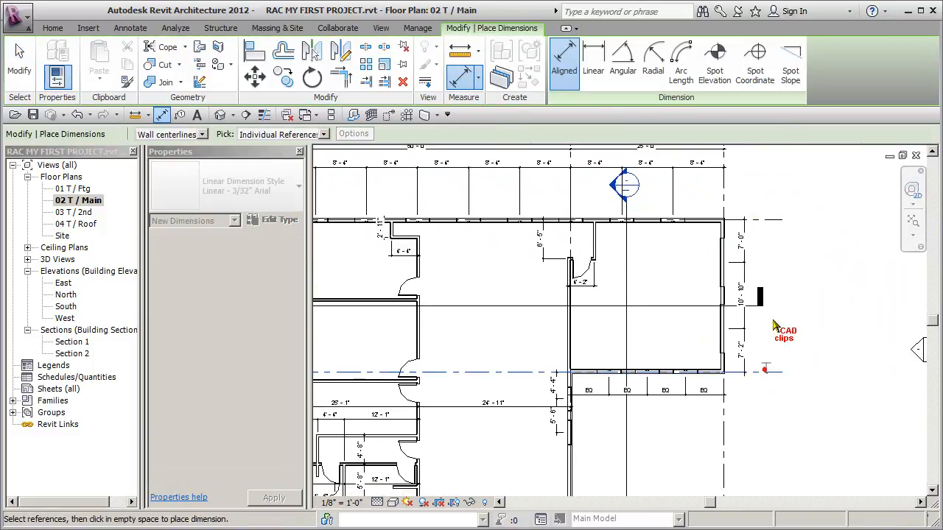
{"action": "left_click", "coordinate": [772, 222]}
{"action": "scroll", "coordinate": [771, 225], "scroll_direction": "up", "scroll_amount": 1}
{"action": "left_click", "coordinate": [771, 225]}
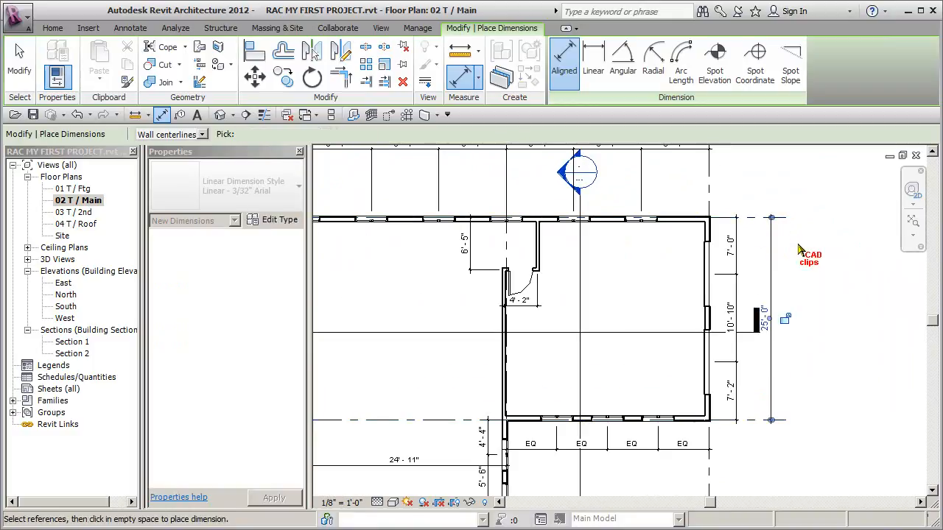
{"action": "key", "text": "Escape"}
{"action": "key", "text": "Escape"}
Shift the overhead door dimension string slightly outward and shorten Section 1's east end to clear the dimension text
{"action": "left_click", "coordinate": [763, 272]}
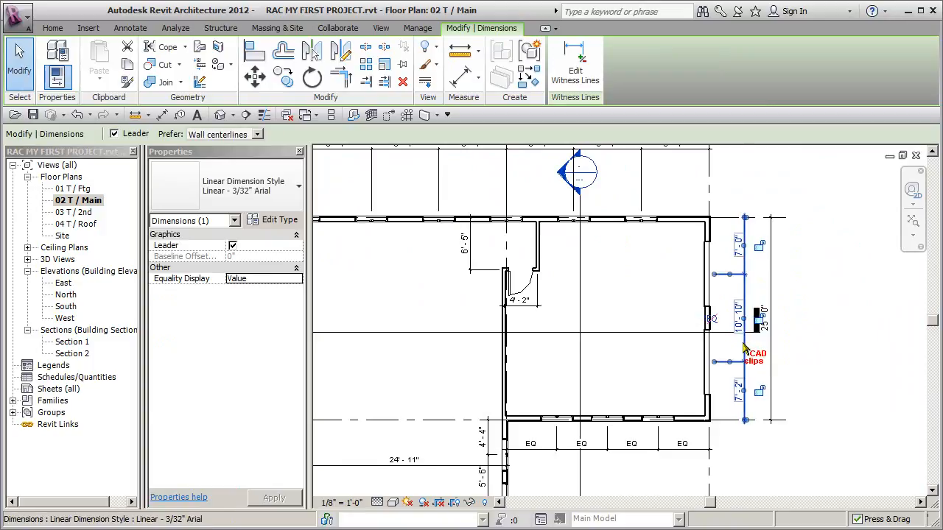
{"action": "scroll", "coordinate": [740, 340], "scroll_direction": "up", "scroll_amount": 2}
{"action": "scroll", "coordinate": [765, 324], "scroll_direction": "up", "scroll_amount": 2}
{"action": "left_click_drag", "start_coordinate": [759, 324], "coordinate": [680, 324]}
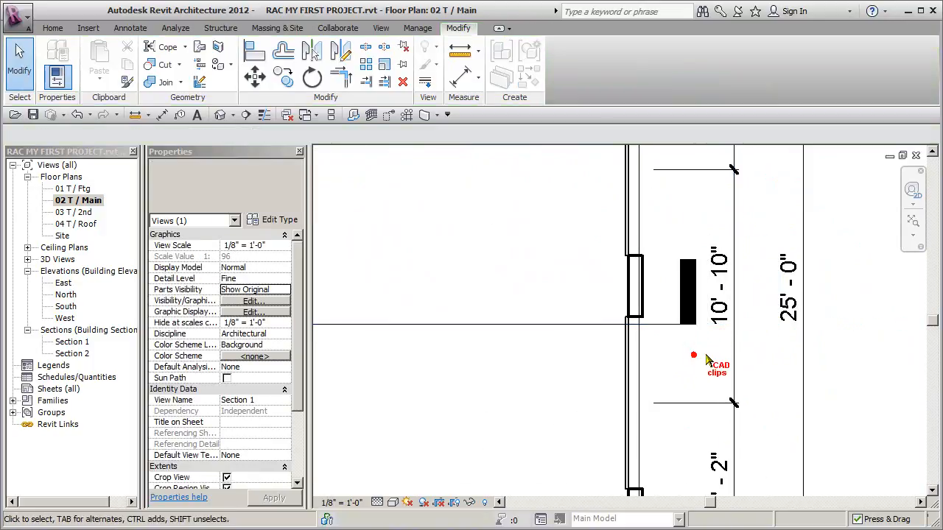
{"action": "left_click", "coordinate": [693, 353]}
Try moving the 10'-10" dimension text and reattaching its south witness line to the door's south edge, and undo the witness line change
{"action": "left_click", "coordinate": [734, 353]}
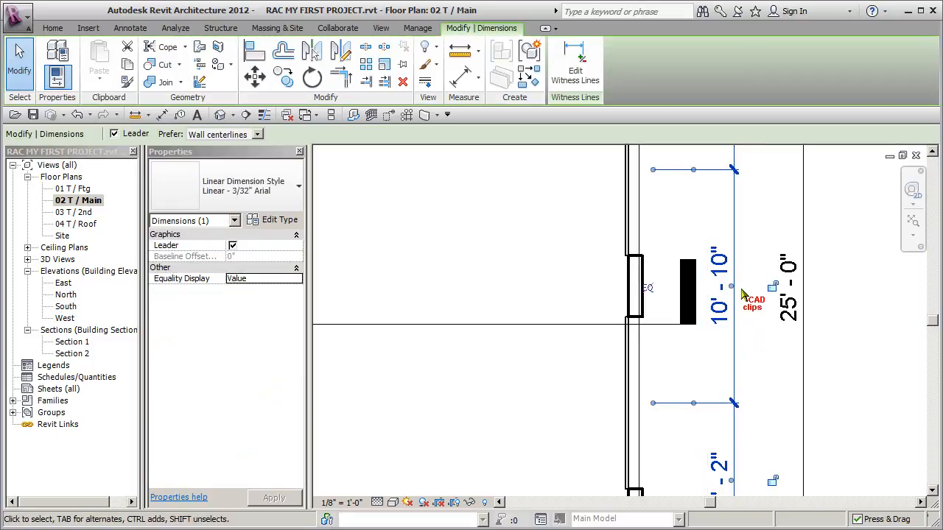
{"action": "left_click_drag", "start_coordinate": [731, 287], "coordinate": [784, 214]}
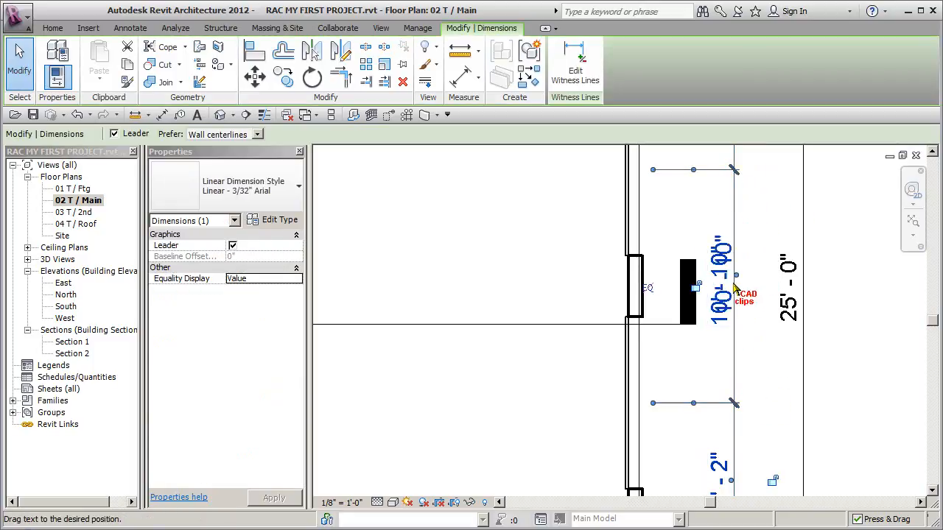
{"action": "left_click_drag", "start_coordinate": [693, 402], "coordinate": [683, 381]}
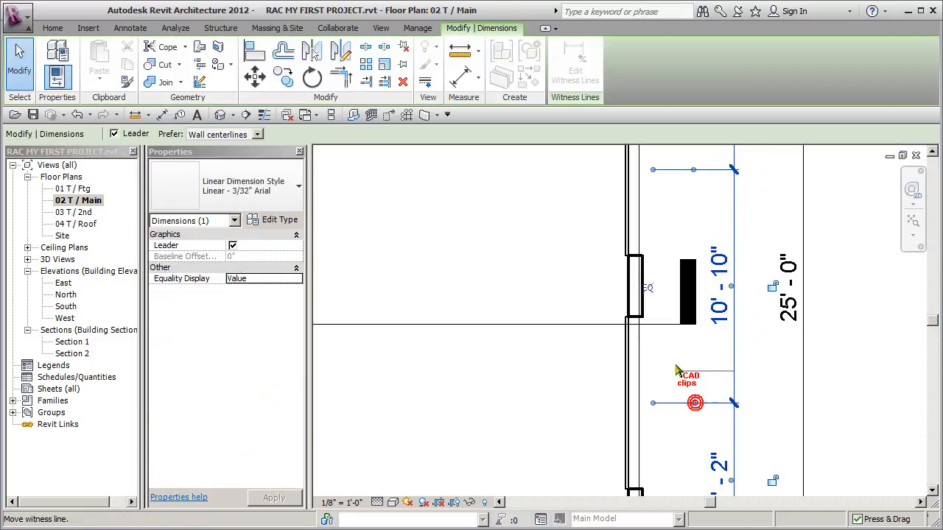
{"action": "left_click_drag", "start_coordinate": [643, 328], "coordinate": [695, 407]}
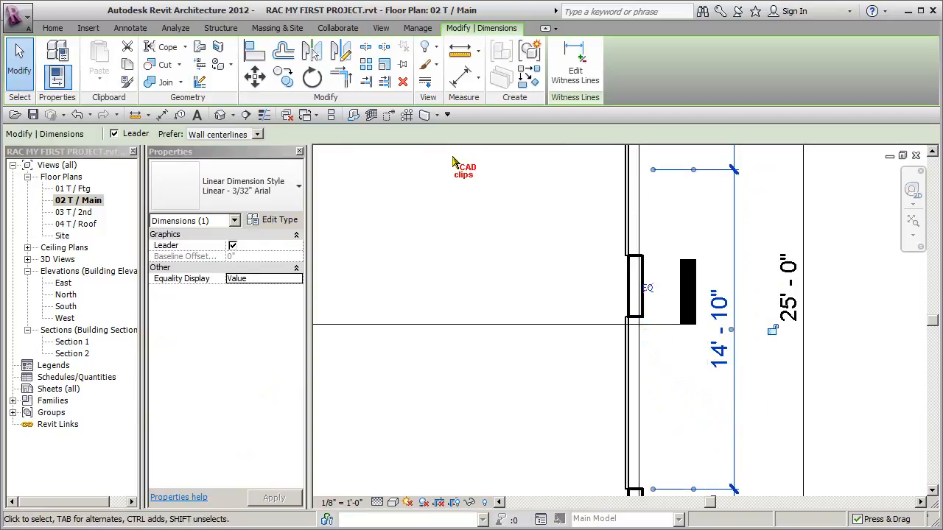
{"action": "left_click", "coordinate": [76, 115]}
Widen the gap between the wall and the witness line at the south overhead door's center
{"action": "left_click", "coordinate": [661, 404]}
{"action": "left_click_drag", "start_coordinate": [652, 405], "coordinate": [693, 408]}
{"action": "middle_click_drag", "start_coordinate": [835, 380], "coordinate": [812, 306]}
{"action": "scroll", "coordinate": [814, 317], "scroll_direction": "down", "scroll_amount": 2}
{"action": "middle_click_drag", "start_coordinate": [813, 352], "coordinate": [815, 333]}
{"action": "left_click", "coordinate": [837, 335]}
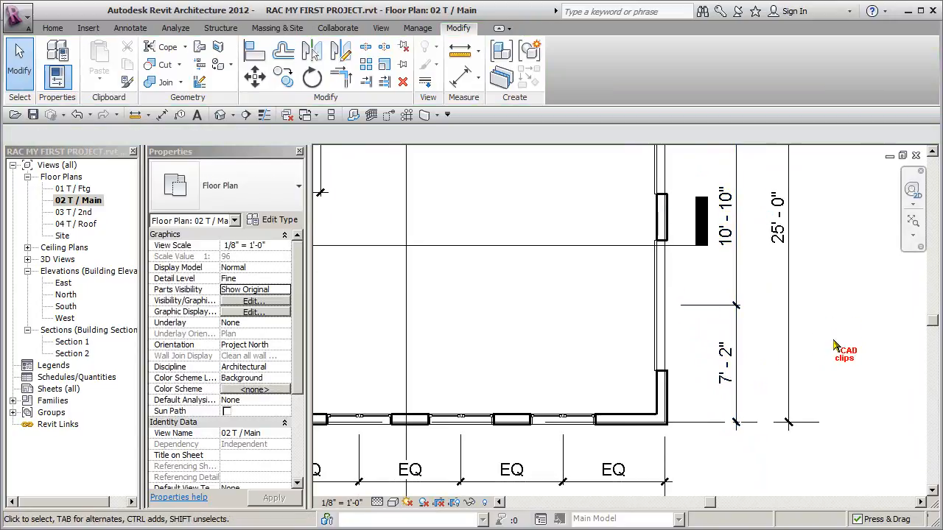
Adjust the door dimension string's witness line gap at grid line B so the line stops short of the building corner
{"action": "left_click", "coordinate": [734, 394]}
{"action": "scroll", "coordinate": [737, 423], "scroll_direction": "up", "scroll_amount": 4}
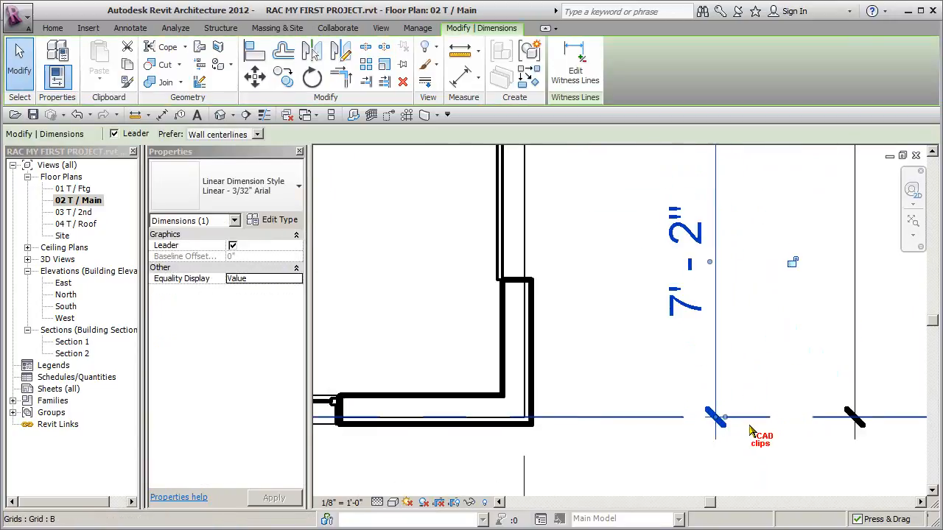
{"action": "left_click_drag", "start_coordinate": [713, 416], "coordinate": [656, 419]}
{"action": "left_click_drag", "start_coordinate": [529, 419], "coordinate": [681, 417]}
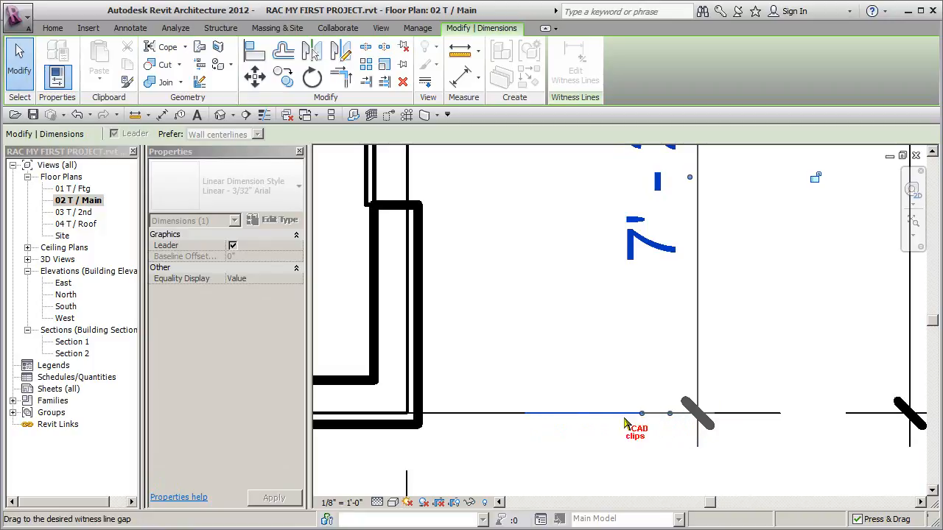
{"action": "left_click_drag", "start_coordinate": [503, 422], "coordinate": [526, 428]}
{"action": "scroll", "coordinate": [532, 432], "scroll_direction": "down", "scroll_amount": 4}
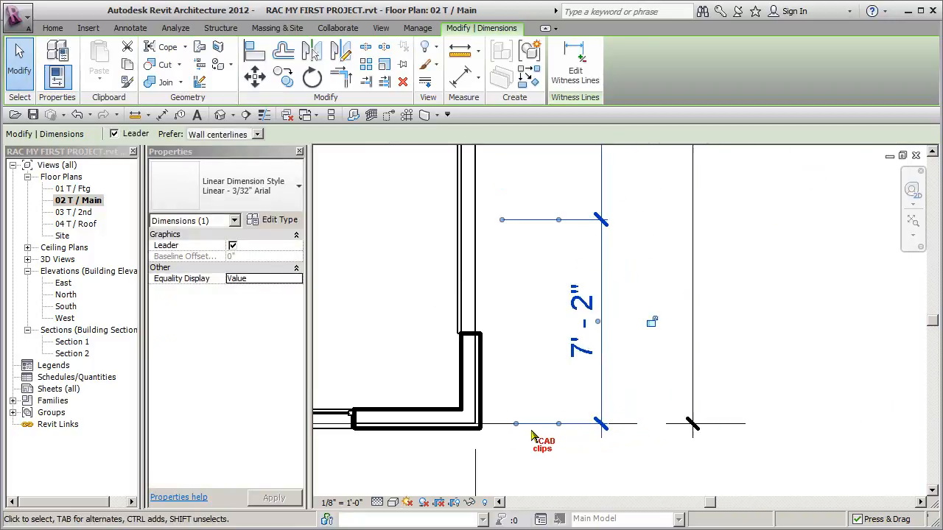
Move the west exterior dimension strings closer to the building and shorten the west ends of grid lines A, B and C to follow
{"action": "left_click", "coordinate": [742, 374]}
{"action": "scroll", "coordinate": [707, 346], "scroll_direction": "down", "scroll_amount": 2}
{"action": "scroll", "coordinate": [709, 347], "scroll_direction": "down", "scroll_amount": 5}
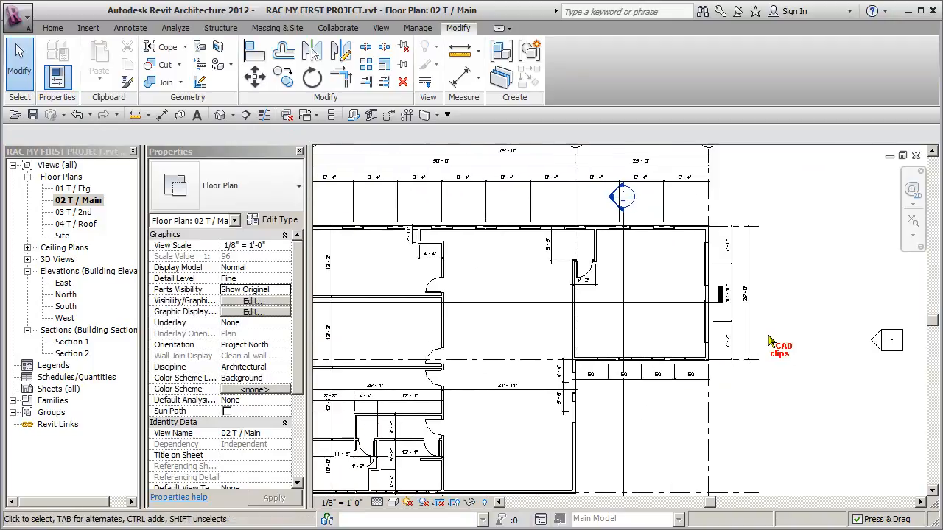
{"action": "middle_click_drag", "start_coordinate": [750, 353], "coordinate": [799, 335]}
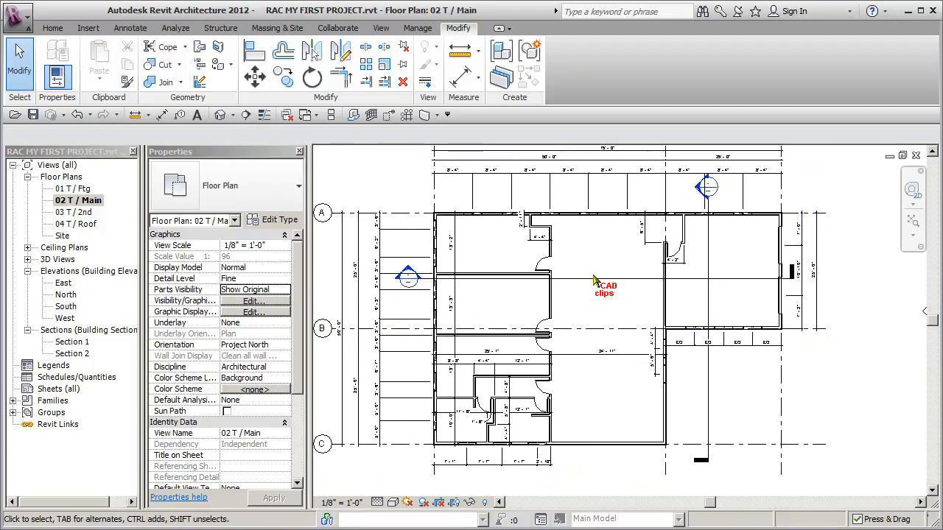
{"action": "middle_click_drag", "start_coordinate": [475, 262], "coordinate": [508, 287]}
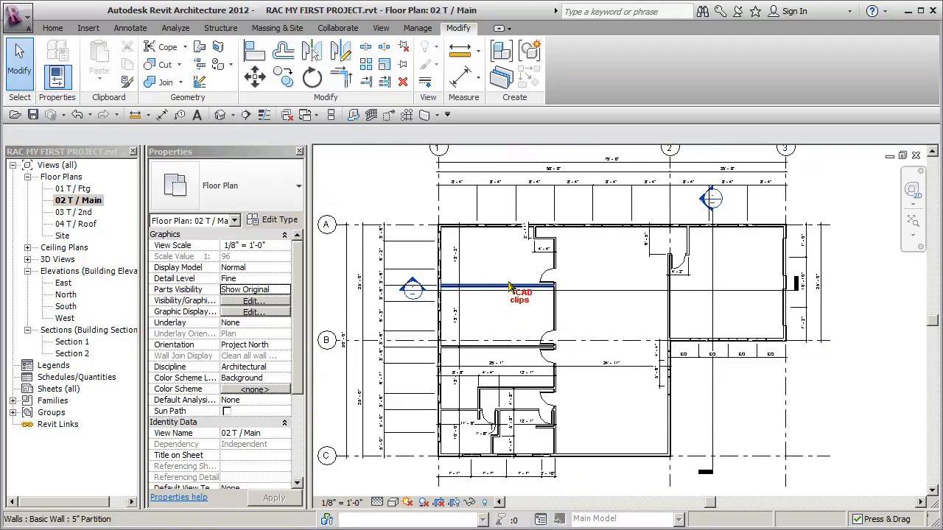
{"action": "left_click_drag", "start_coordinate": [382, 253], "coordinate": [364, 230]}
{"action": "left_click", "coordinate": [374, 261]}
{"action": "left_click", "coordinate": [350, 226]}
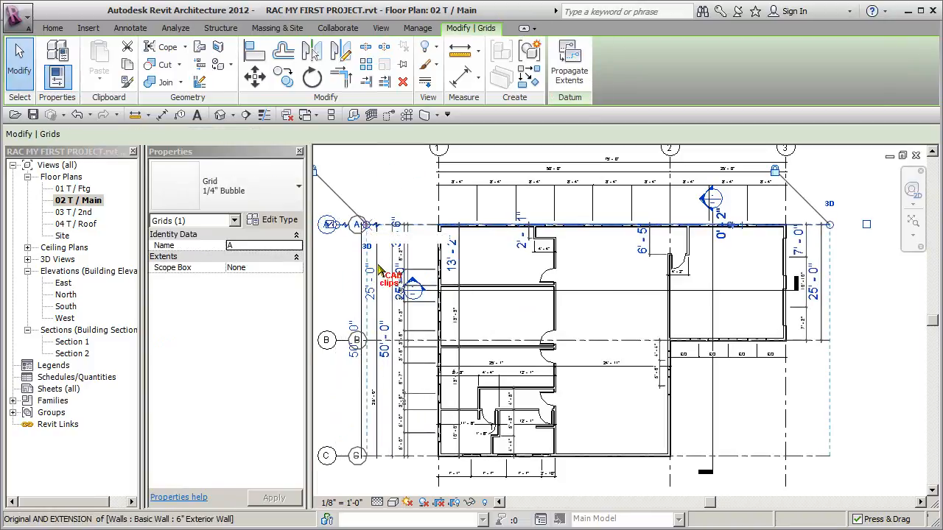
{"action": "left_click", "coordinate": [346, 276]}
Space out the west window, 25'-0" and 50'-0" dimension strings between the exterior wall and the grid bubbles
{"action": "scroll", "coordinate": [354, 274], "scroll_direction": "up", "scroll_amount": 3}
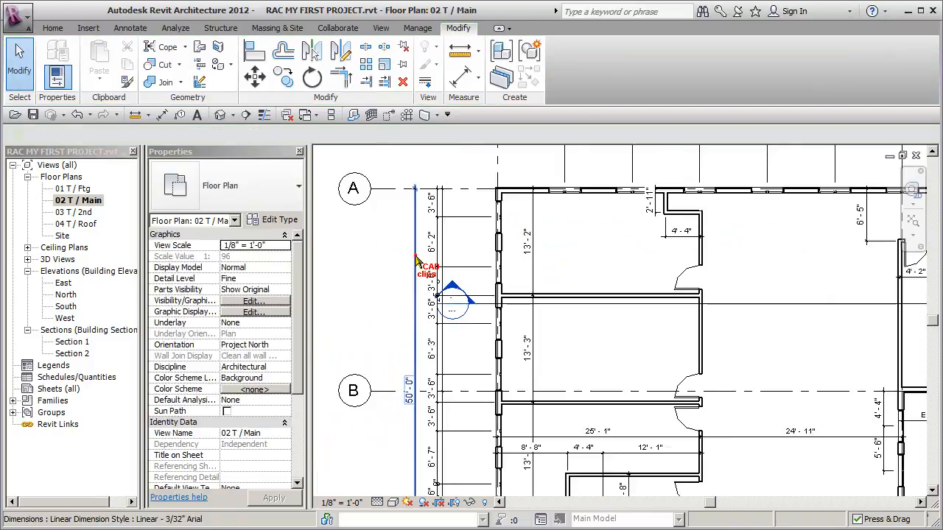
{"action": "left_click", "coordinate": [416, 257]}
{"action": "left_click_drag", "start_coordinate": [386, 260], "coordinate": [382, 260]}
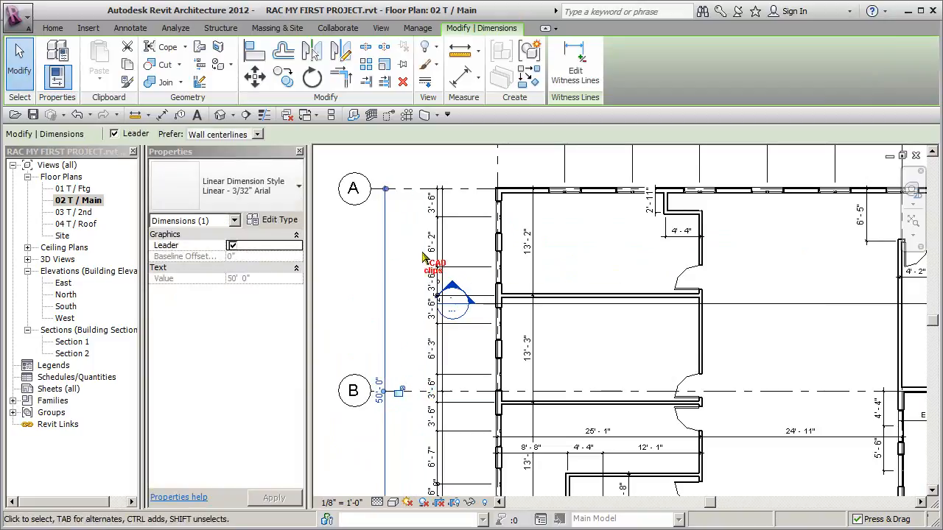
{"action": "mouse_move", "coordinate": [442, 249]}
{"action": "left_mouse_down"}
{"action": "mouse_move", "coordinate": [404, 251]}
{"action": "mouse_move", "coordinate": [425, 248]}
{"action": "left_mouse_up"}
{"action": "left_click", "coordinate": [386, 246]}
{"action": "key", "text": "Left"}
{"action": "key", "text": "Left"}
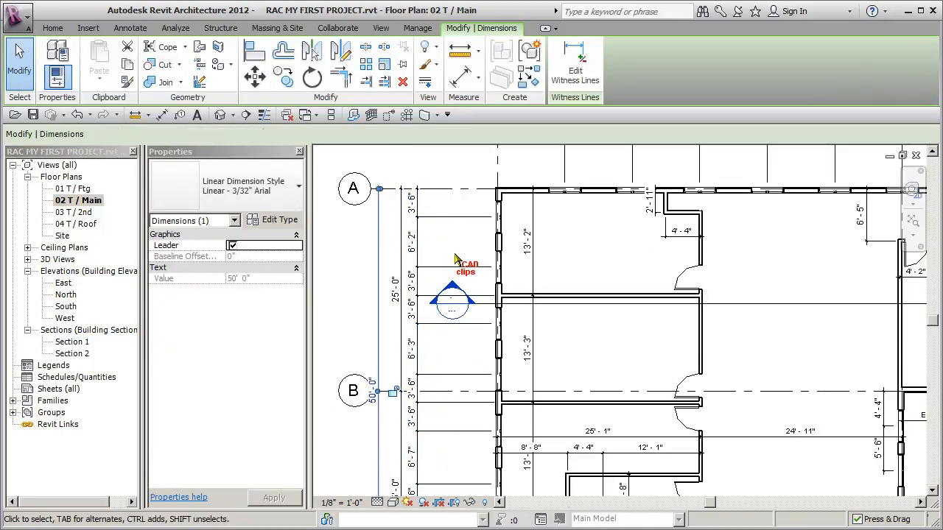
{"action": "left_click", "coordinate": [401, 227]}
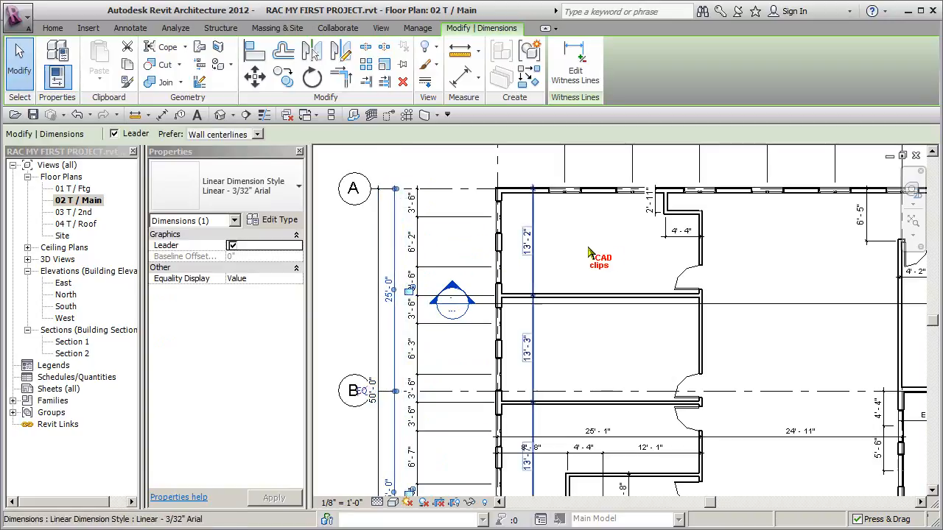
{"action": "left_click", "coordinate": [593, 307]}
Review the dimensioned floor plan, then open the 3D view and examine the windows and overhead doors from the southeast
{"action": "scroll", "coordinate": [596, 265], "scroll_direction": "down", "scroll_amount": 1}
{"action": "middle_click_drag", "start_coordinate": [597, 274], "coordinate": [557, 219]}
{"action": "middle_click_drag", "start_coordinate": [595, 351], "coordinate": [576, 313]}
{"action": "mouse_move", "coordinate": [637, 375]}
{"action": "middle_mouse_down"}
{"action": "mouse_move", "coordinate": [595, 335]}
{"action": "mouse_move", "coordinate": [608, 364]}
{"action": "mouse_move", "coordinate": [578, 423]}
{"action": "middle_mouse_up"}
{"action": "scroll", "coordinate": [606, 393], "scroll_direction": "down", "scroll_amount": 1}
{"action": "middle_click_drag", "start_coordinate": [594, 381], "coordinate": [583, 399]}
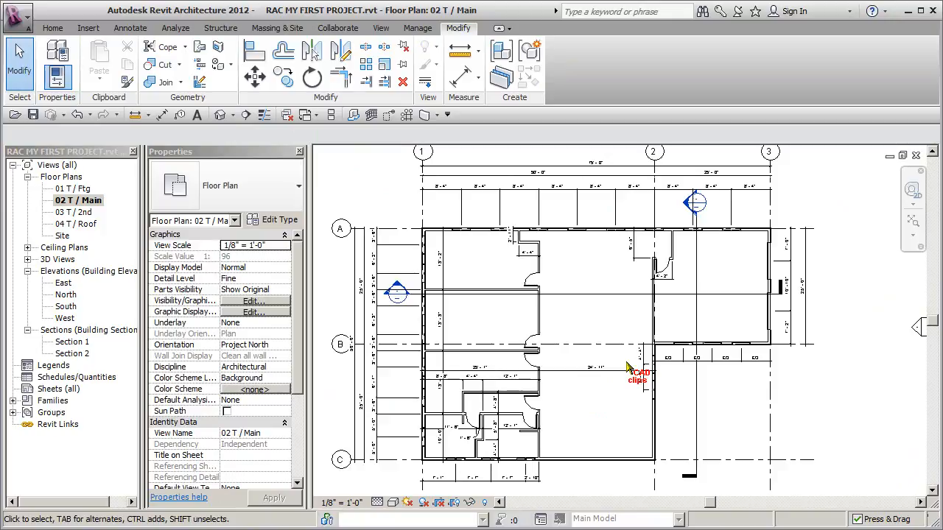
{"action": "left_click", "coordinate": [221, 115]}
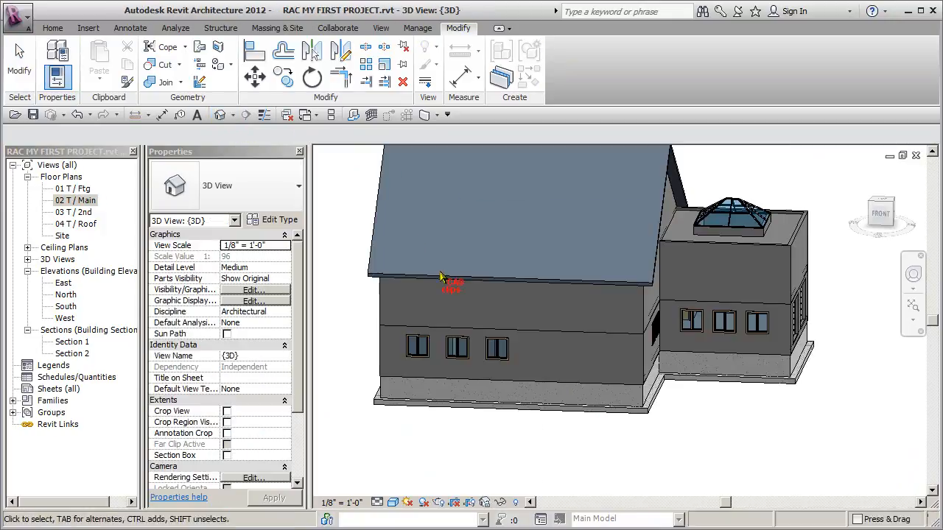
{"action": "middle_click_drag", "start_coordinate": [645, 390], "coordinate": [792, 419], "text": "shift"}
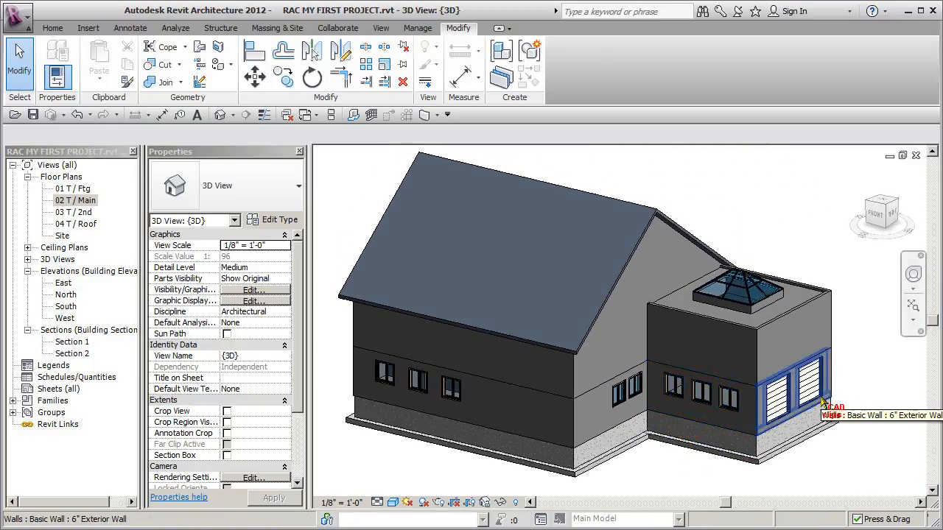